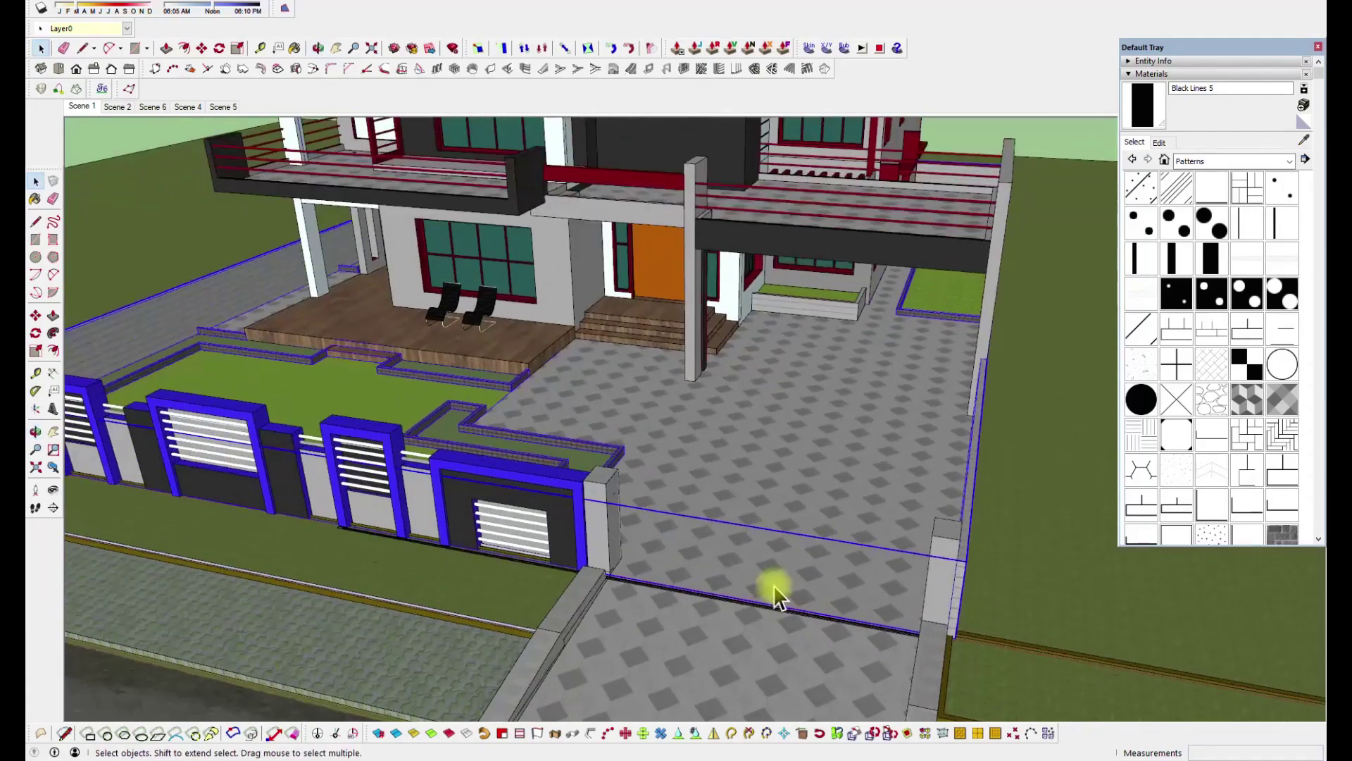
- Examine the front entrance door opening and the driveway gate opening of the house model
scroll(721, 643, "down", 2)
scroll(640, 175, "up", 3)
scroll(631, 317, "up", 5)
mouse_move(636, 488)
middle_mouse_down()
mouse_move(651, 461)
mouse_move(540, 477)
middle_mouse_up()
scroll(541, 477, "up", 3)
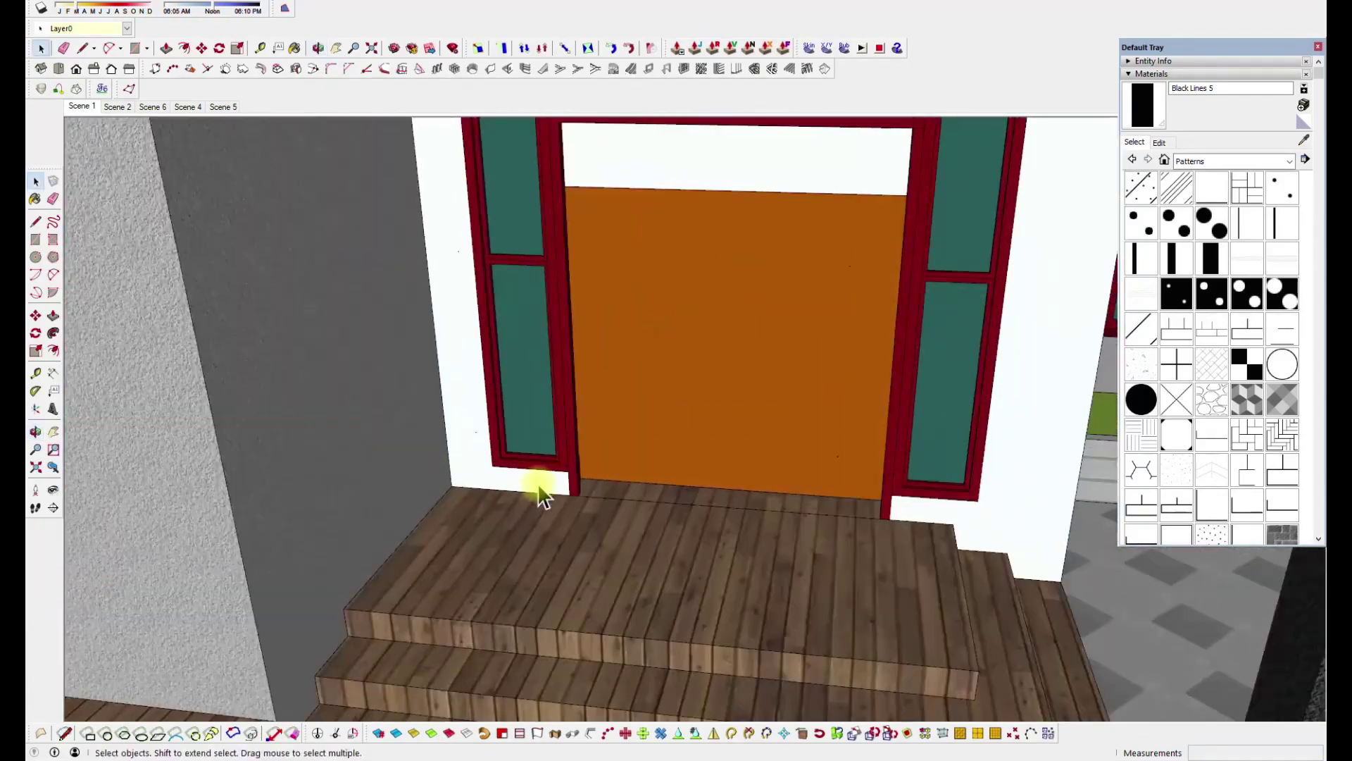
scroll(543, 473, "down", 4)
scroll(658, 229, "up", 3)
middle_click_drag(658, 228, 653, 246)
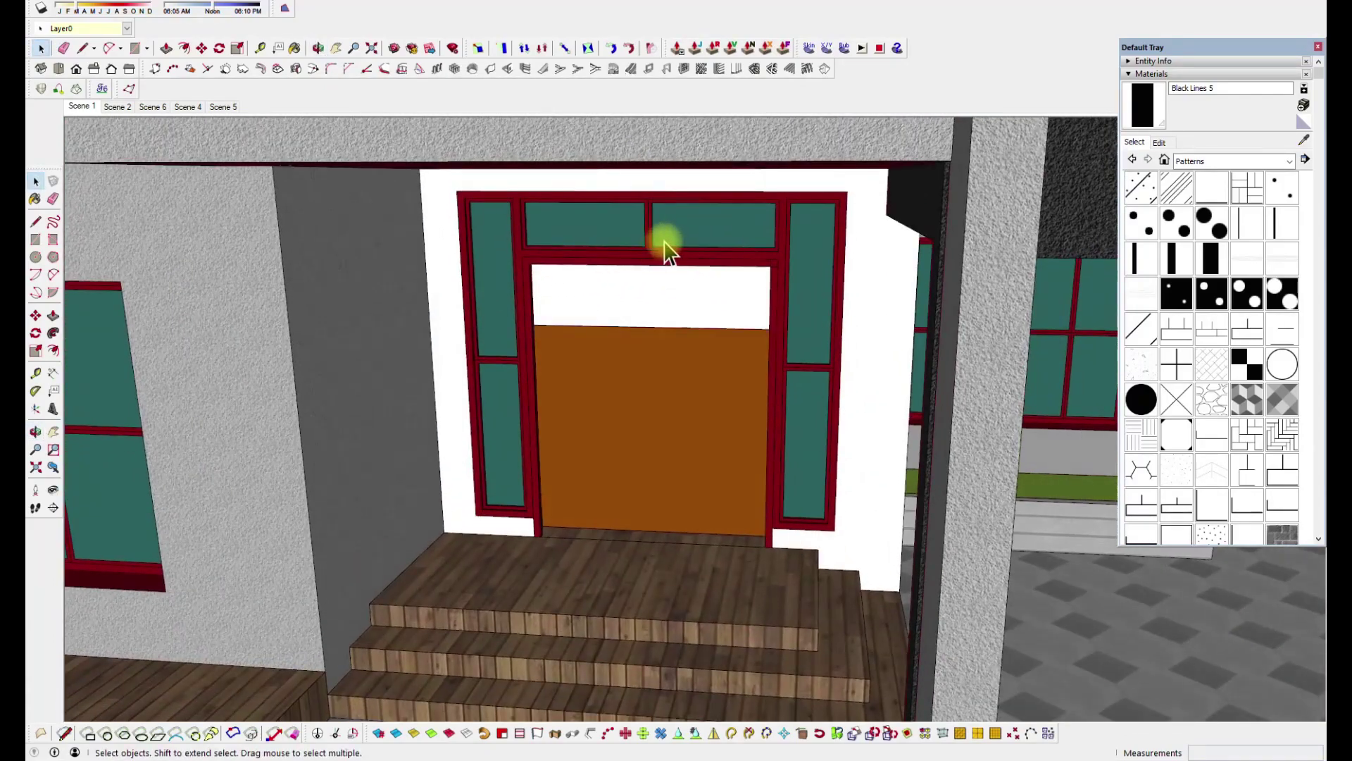
scroll(583, 248, "down", 4)
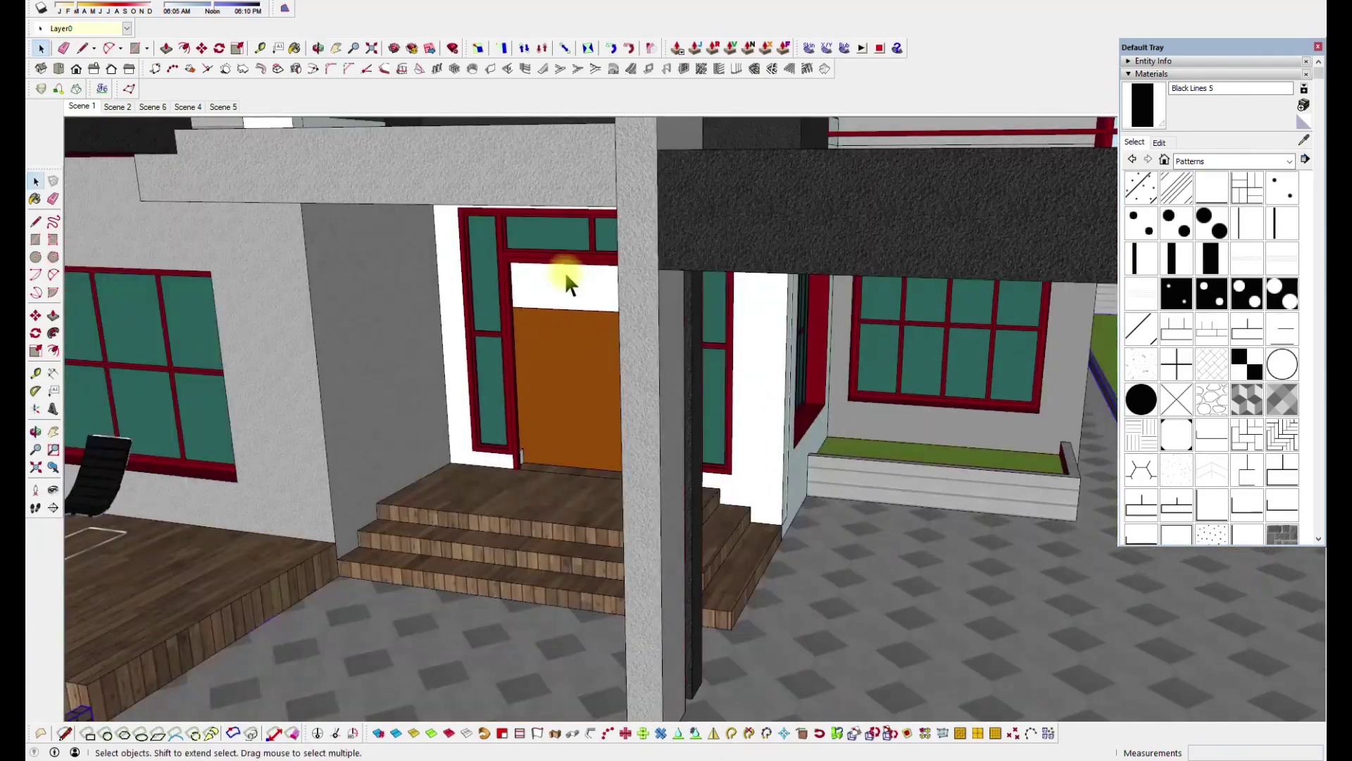
scroll(534, 490, "up", 3)
scroll(533, 489, "down", 4)
scroll(519, 438, "up", 4)
middle_click_drag(522, 453, 643, 474)
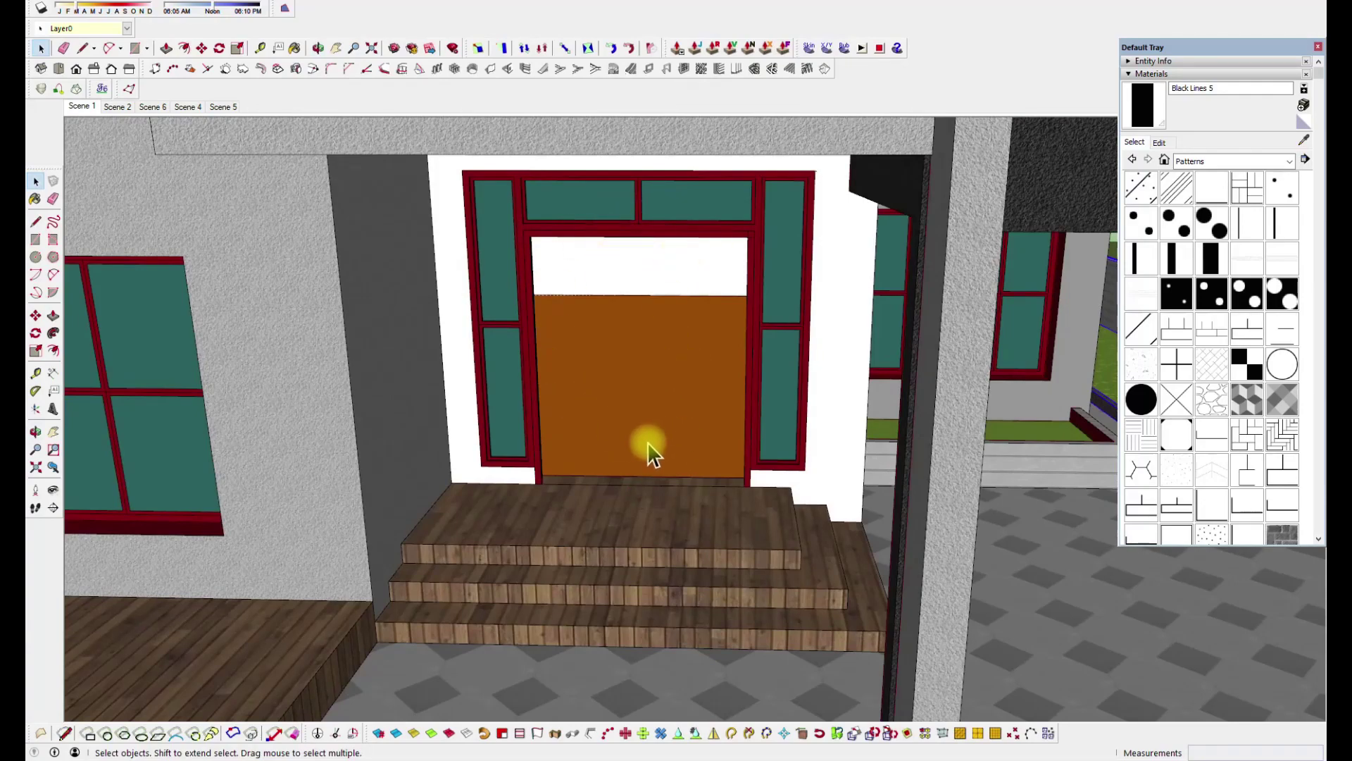
scroll(643, 455, "down", 2)
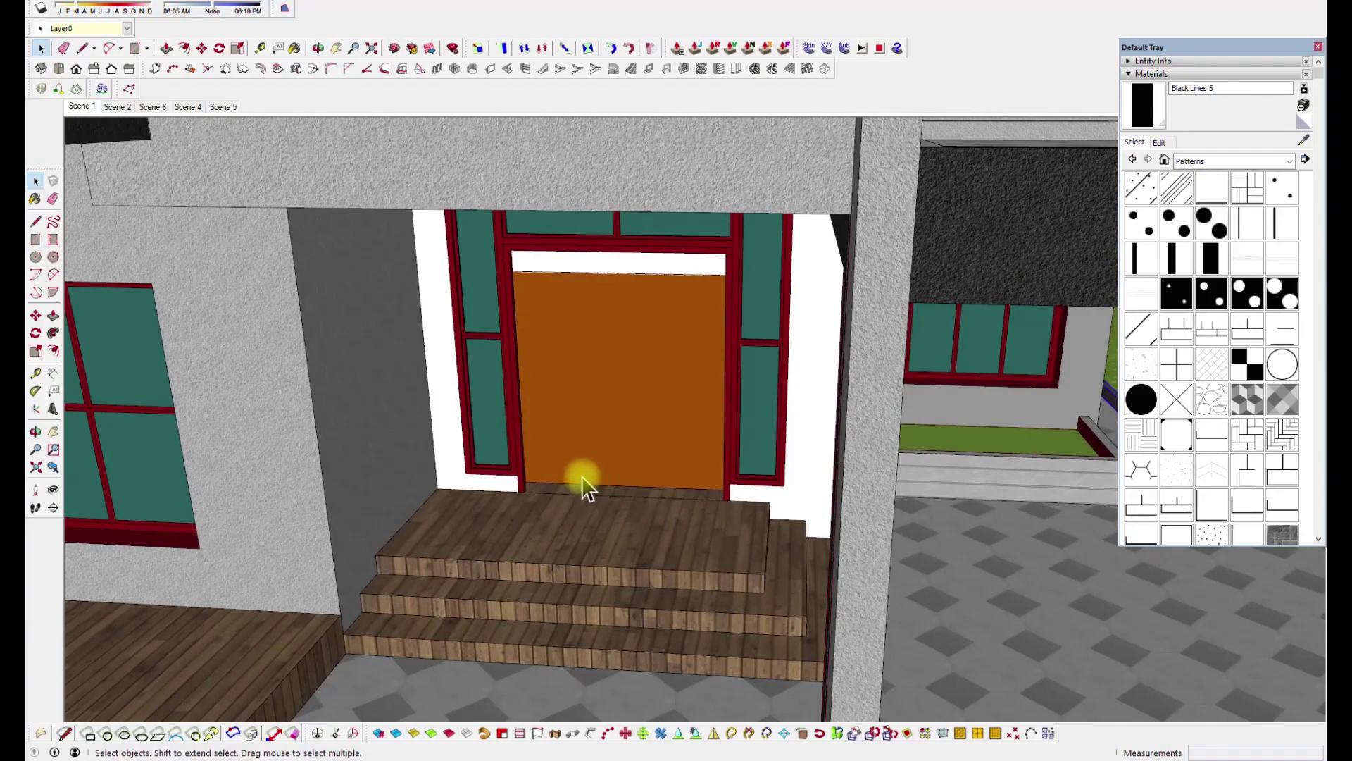
scroll(587, 486, "down", 5)
scroll(749, 612, "up", 3)
middle_click_drag(749, 613, 750, 665)
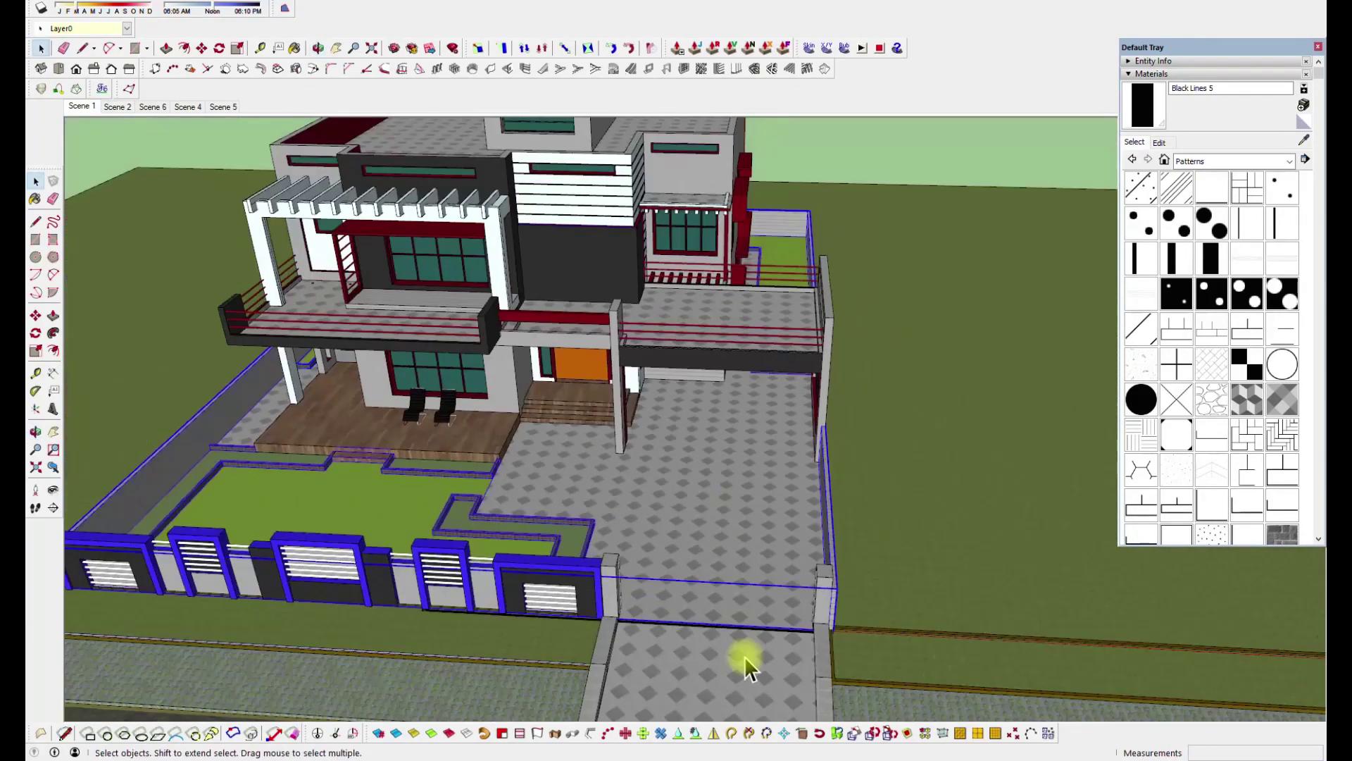
scroll(749, 665, "up", 4)
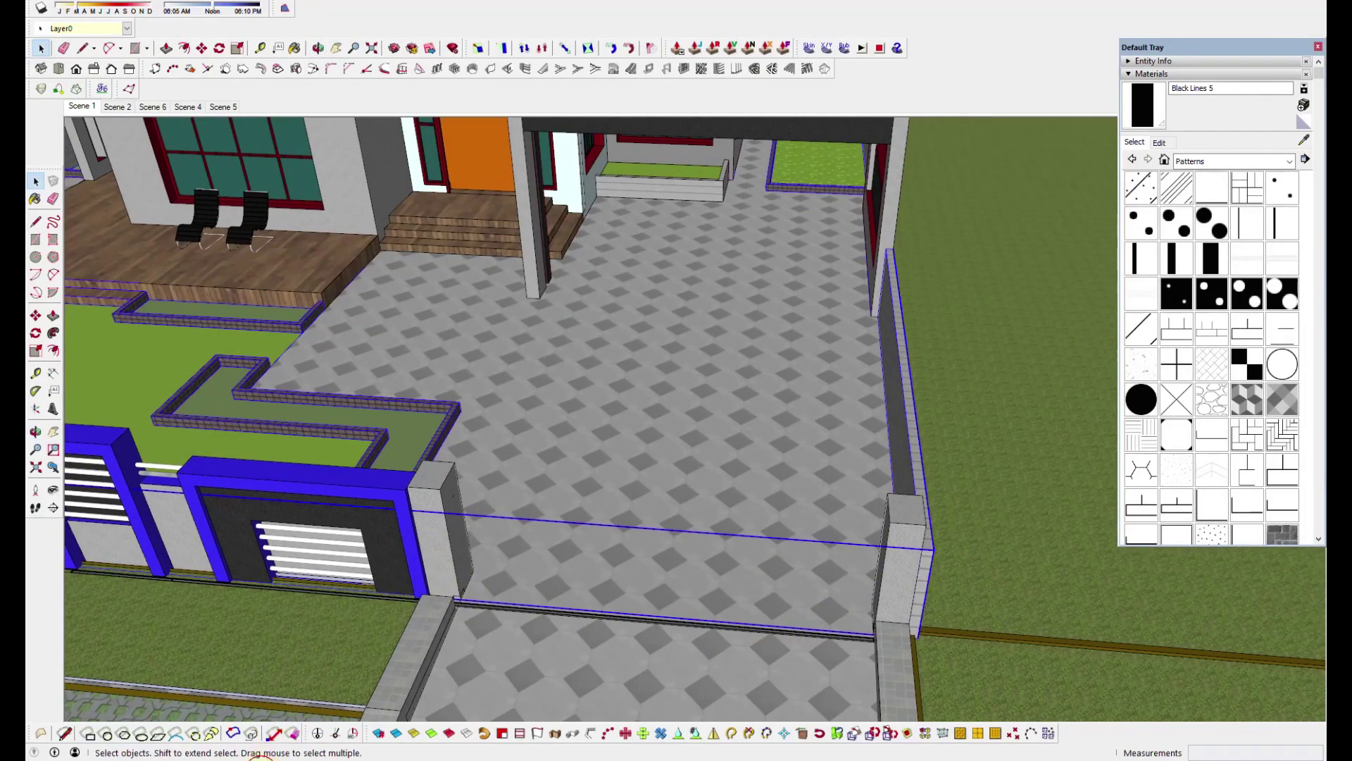
- Switch to the Gate.skp model, inspect its two gate leaves and select both of them
left_click(239, 741)
scroll(716, 474, "down", 3)
scroll(537, 455, "up", 4)
middle_click_drag(641, 483, 453, 462)
left_click(479, 462)
scroll(599, 451, "up", 3)
left_click(803, 438)
scroll(604, 458, "down", 2)
middle_click_drag(604, 458, 320, 340)
left_click_drag(964, 528, 964, 528)
scroll(569, 436, "down", 2)
middle_click_drag(579, 479, 598, 444)
scroll(598, 441, "up", 3)
left_click(844, 426)
scroll(815, 433, "down", 4)
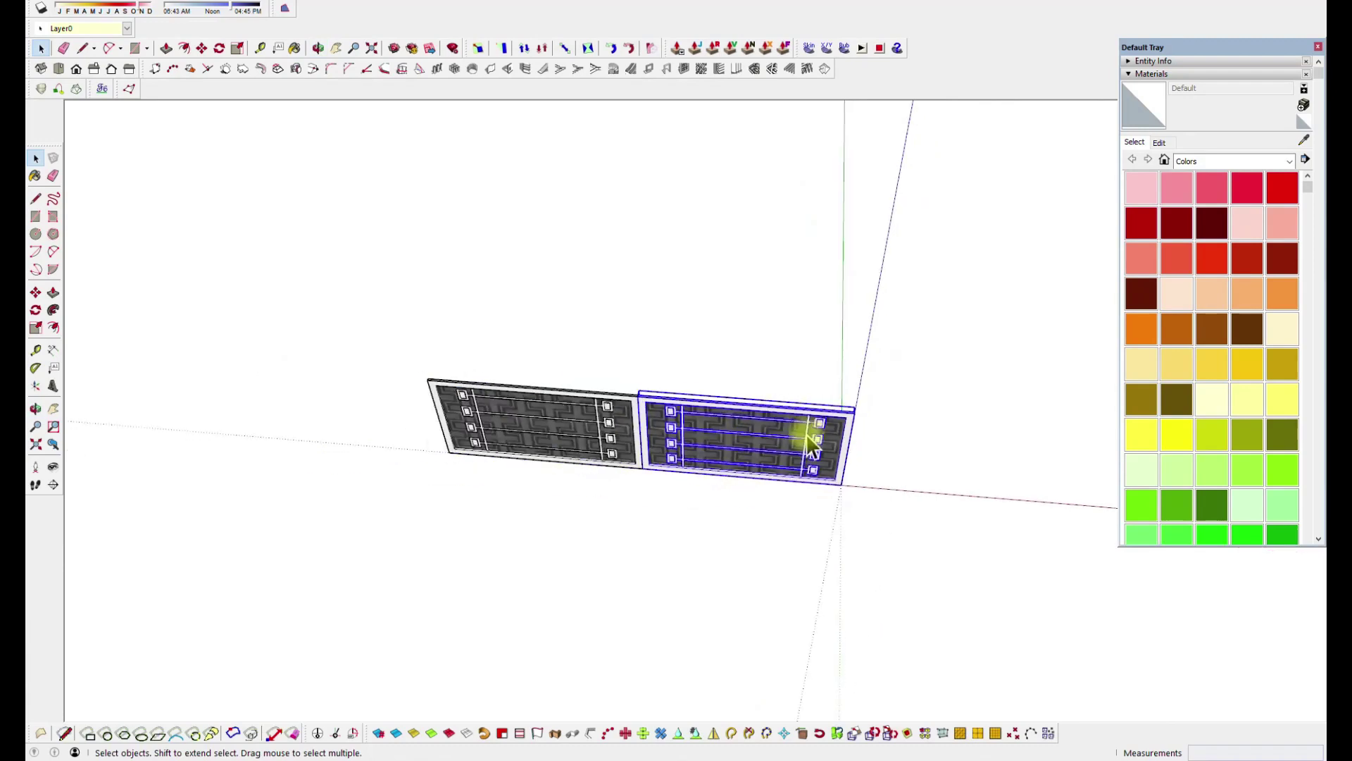
left_click(513, 443, "shift")
scroll(787, 465, "down", 1)
key("m")
left_click(828, 492)
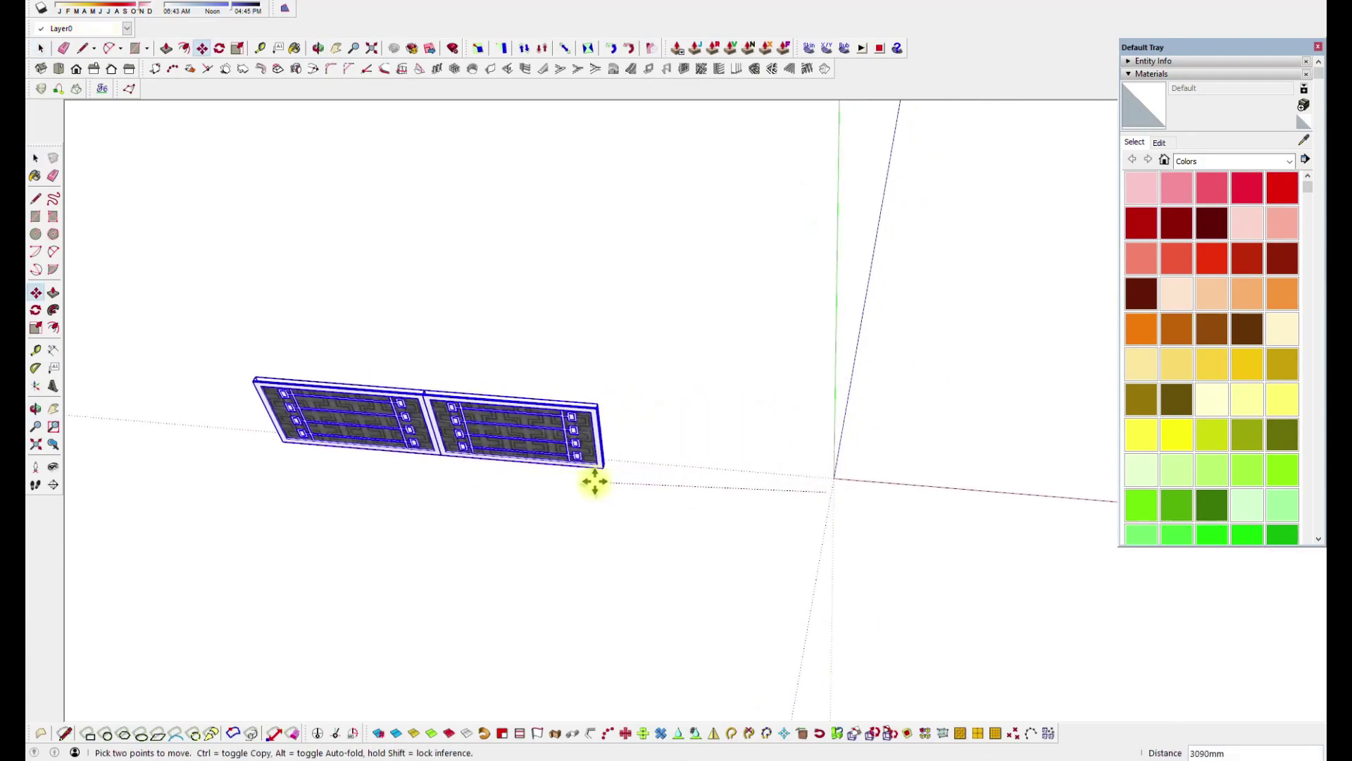
key("Escape")
left_click(35, 158)
scroll(890, 467, "up", 5)
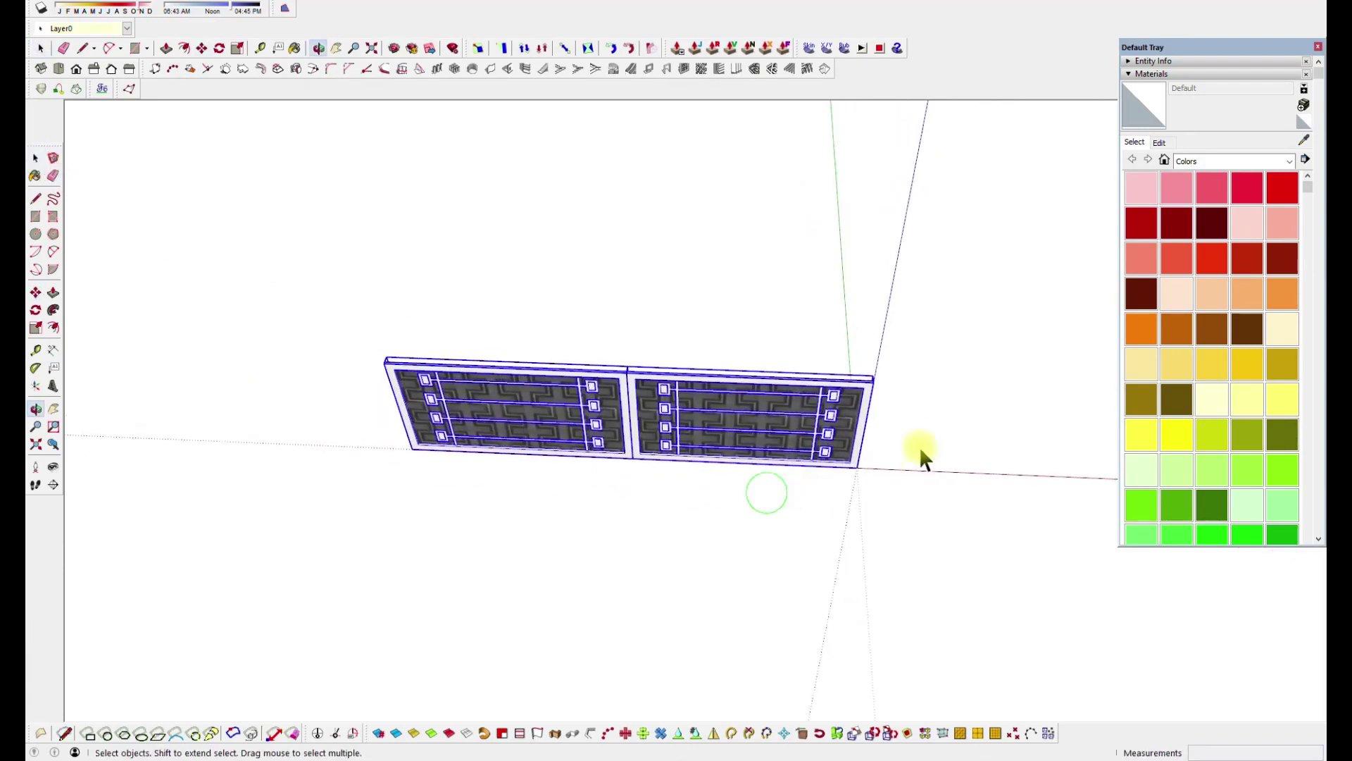
middle_click_drag(810, 477, 690, 470)
scroll(733, 519, "up", 2)
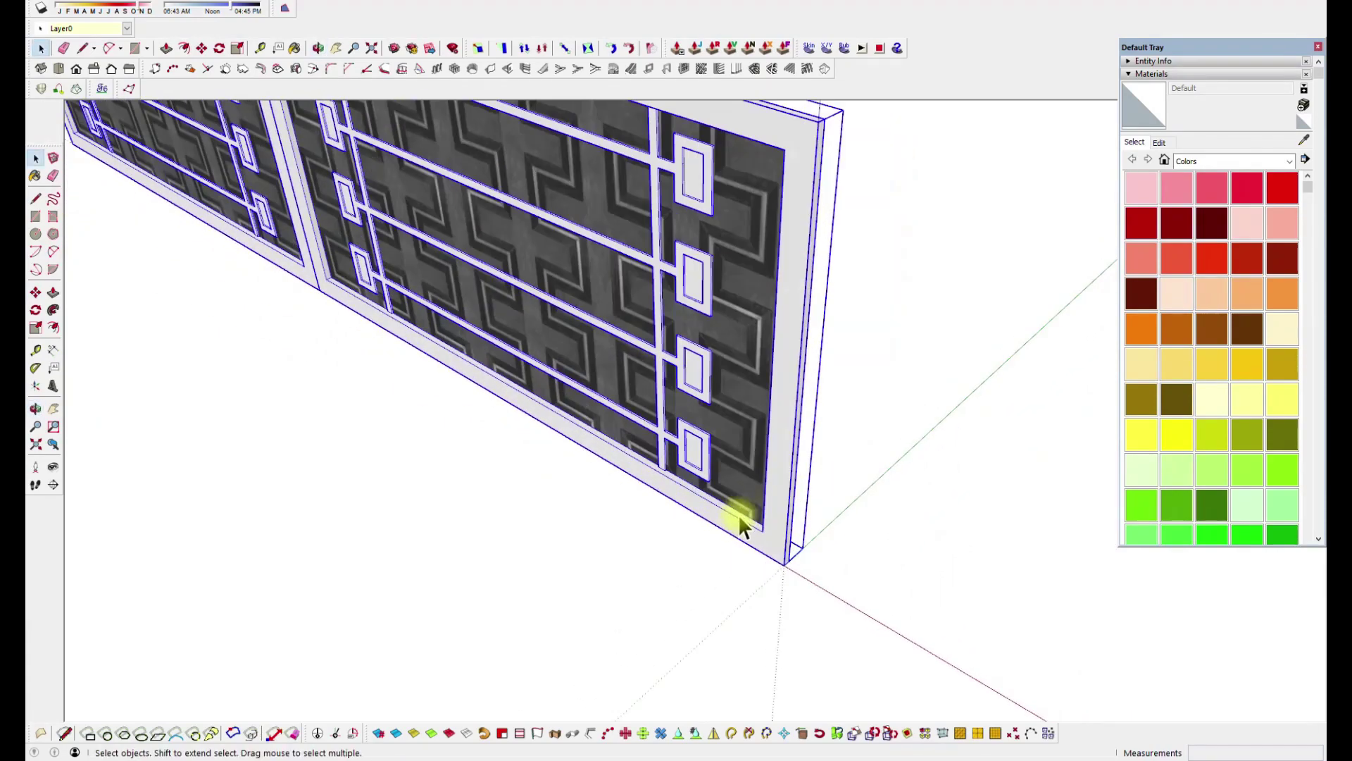
scroll(745, 512, "down", 5)
key("m")
scroll(762, 523, "up", 5)
scroll(762, 523, "down", 4)
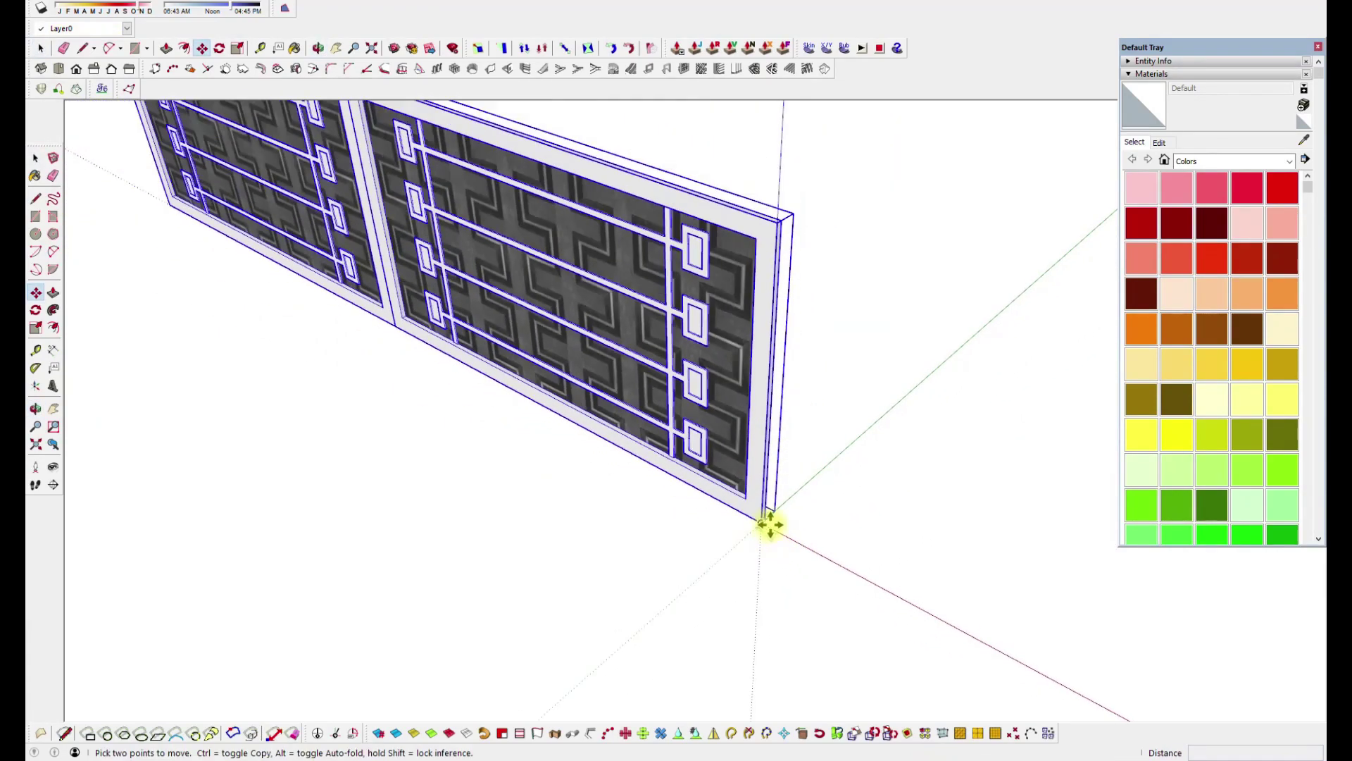
left_click(750, 518)
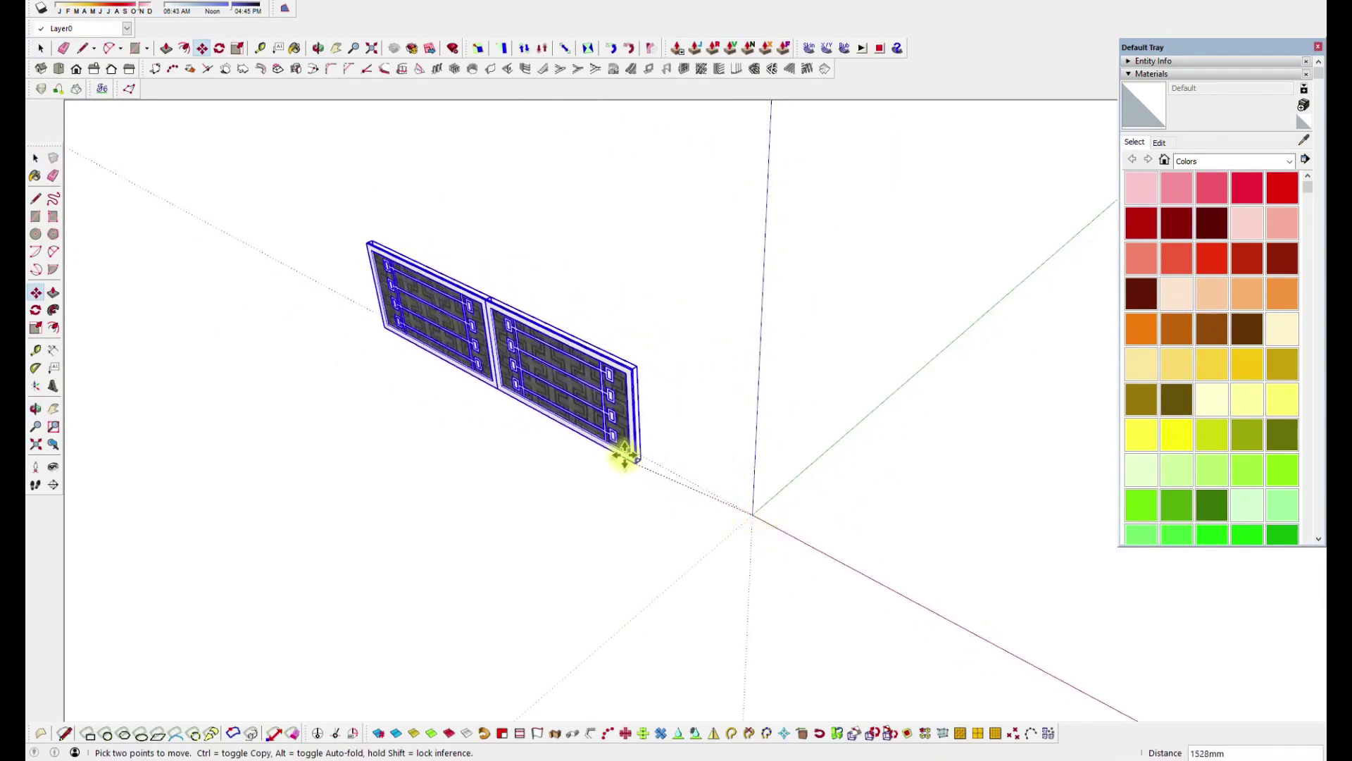
left_click(497, 374)
middle_click_drag(498, 374, 624, 458)
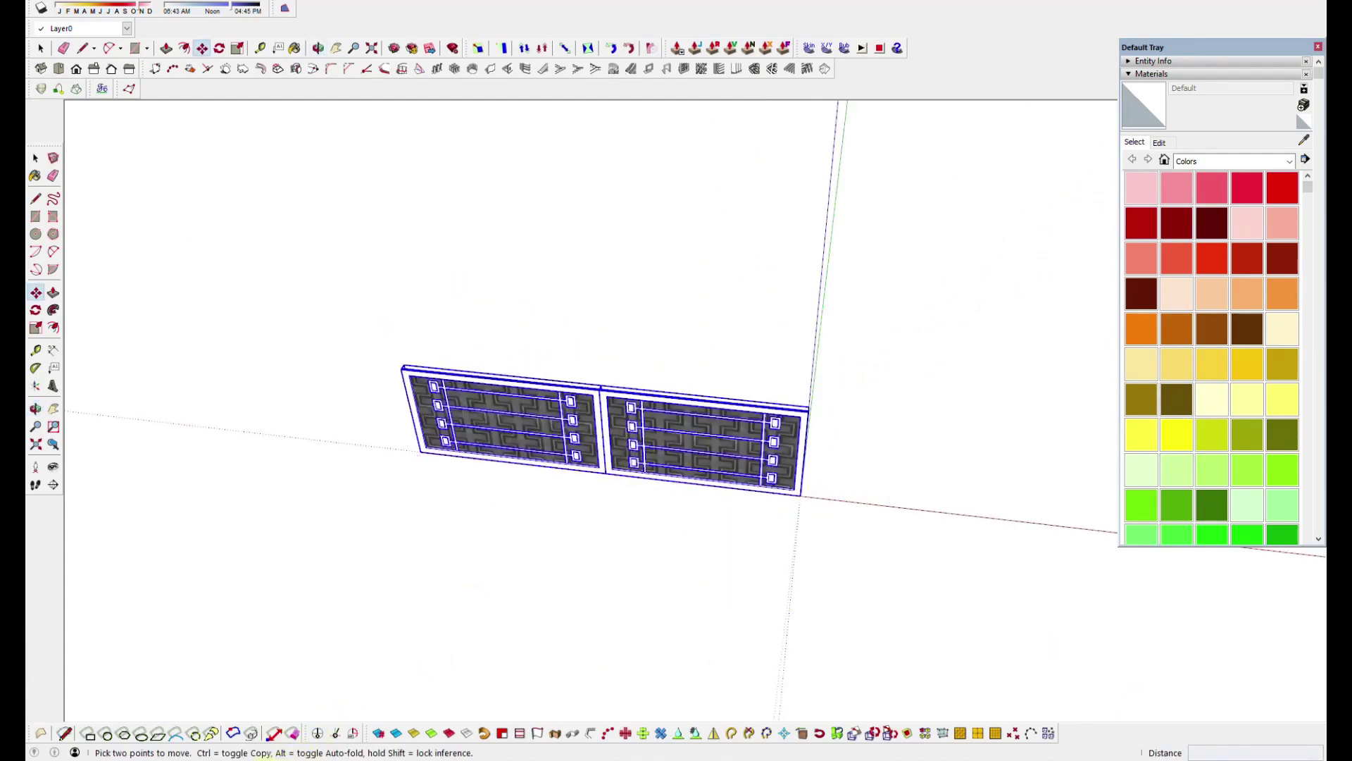
- Switch to the main door left.skp model and select the complete door leaf with its handle
mouse_move(256, 759)
left_click(345, 732)
mouse_move(658, 519)
middle_mouse_down()
mouse_move(643, 603)
mouse_move(683, 513)
middle_mouse_up()
left_click_drag(560, 232, 823, 583)
middle_click_drag(681, 514, 707, 540)
key("m")
scroll(686, 521, "up", 5)
scroll(591, 533, "down", 2)
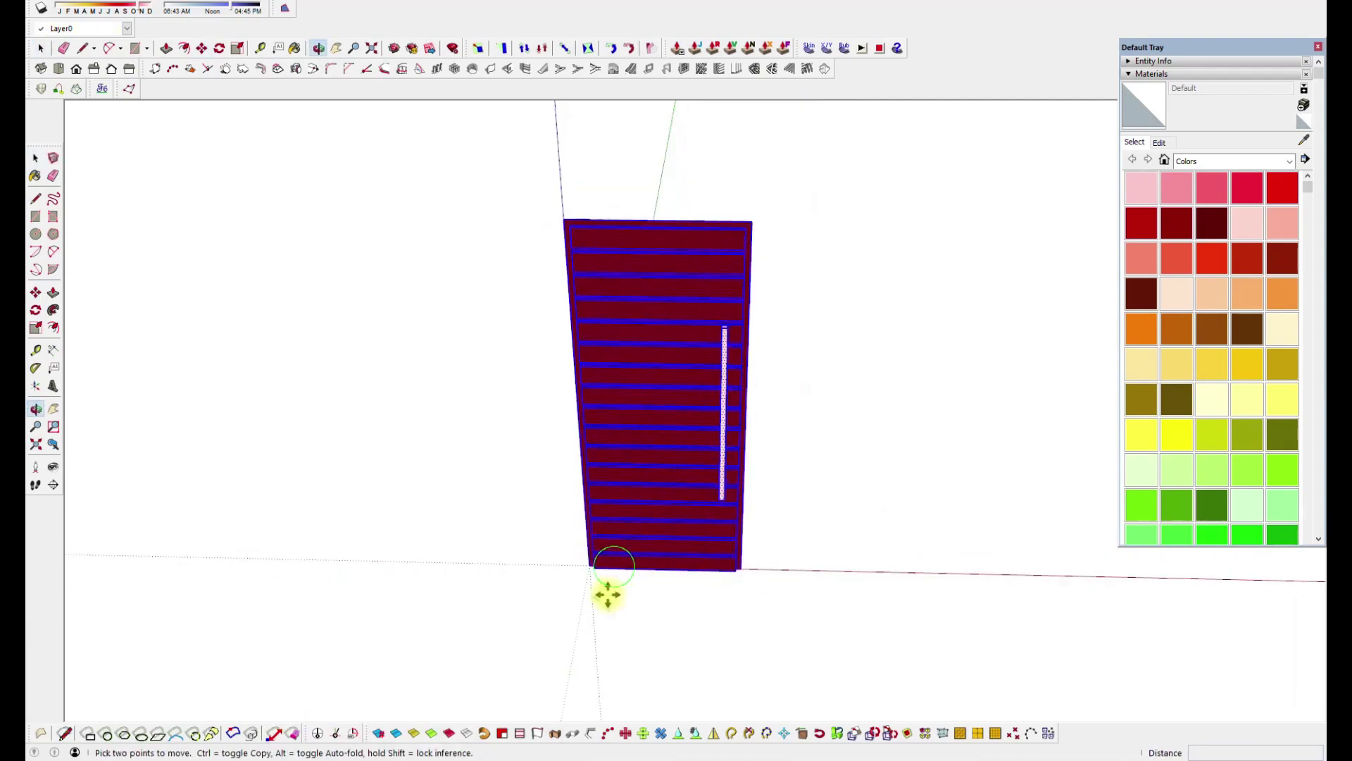
scroll(608, 588, "up", 1)
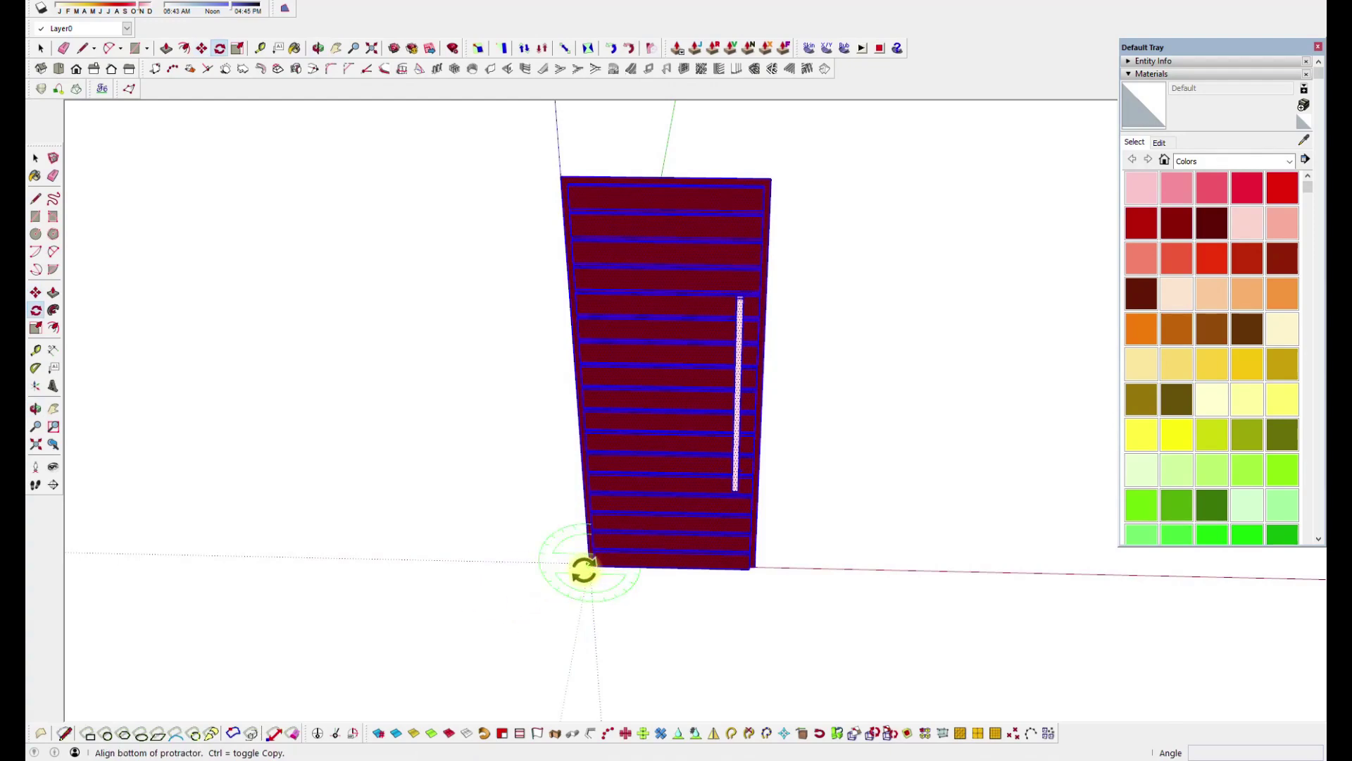
left_click(662, 601)
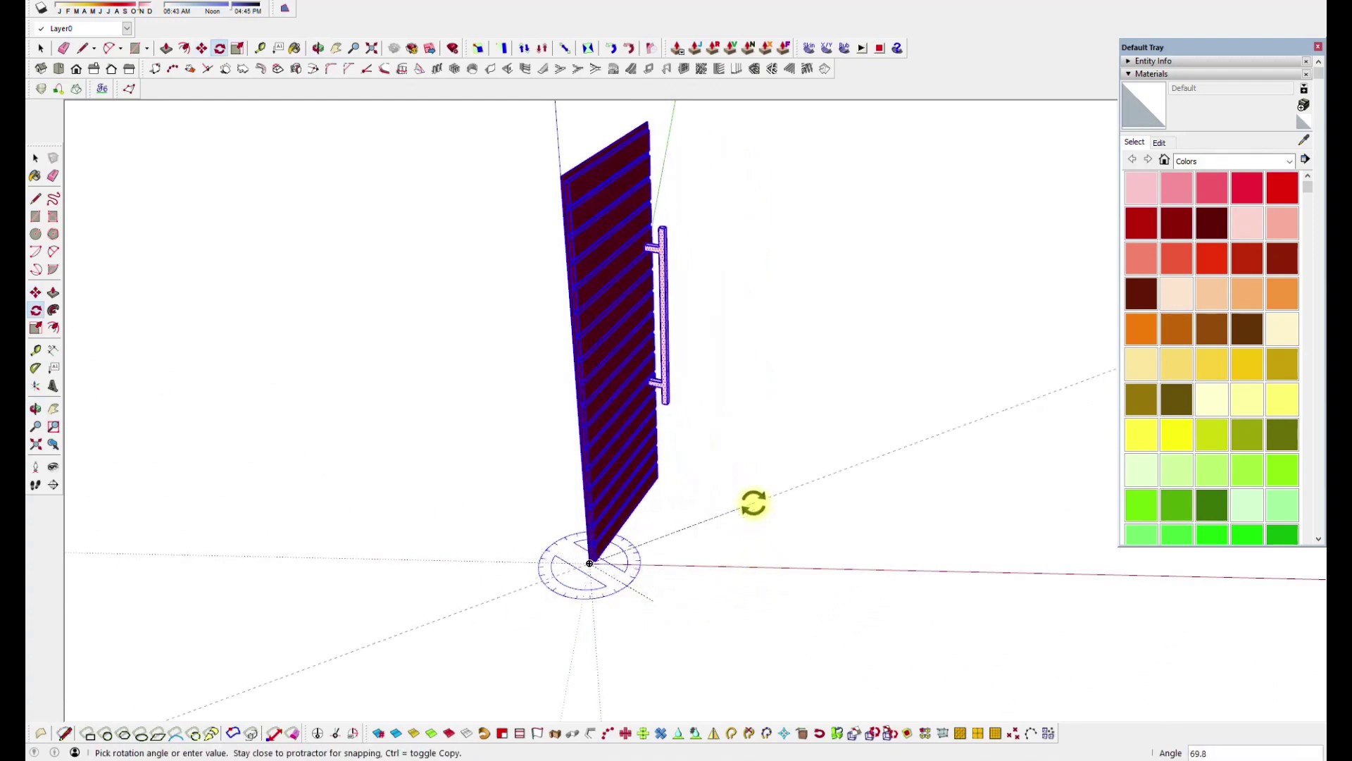
key("Escape")
- Switch to the Right side main dor.skp model and view its door leaf from the front
mouse_move(282, 759)
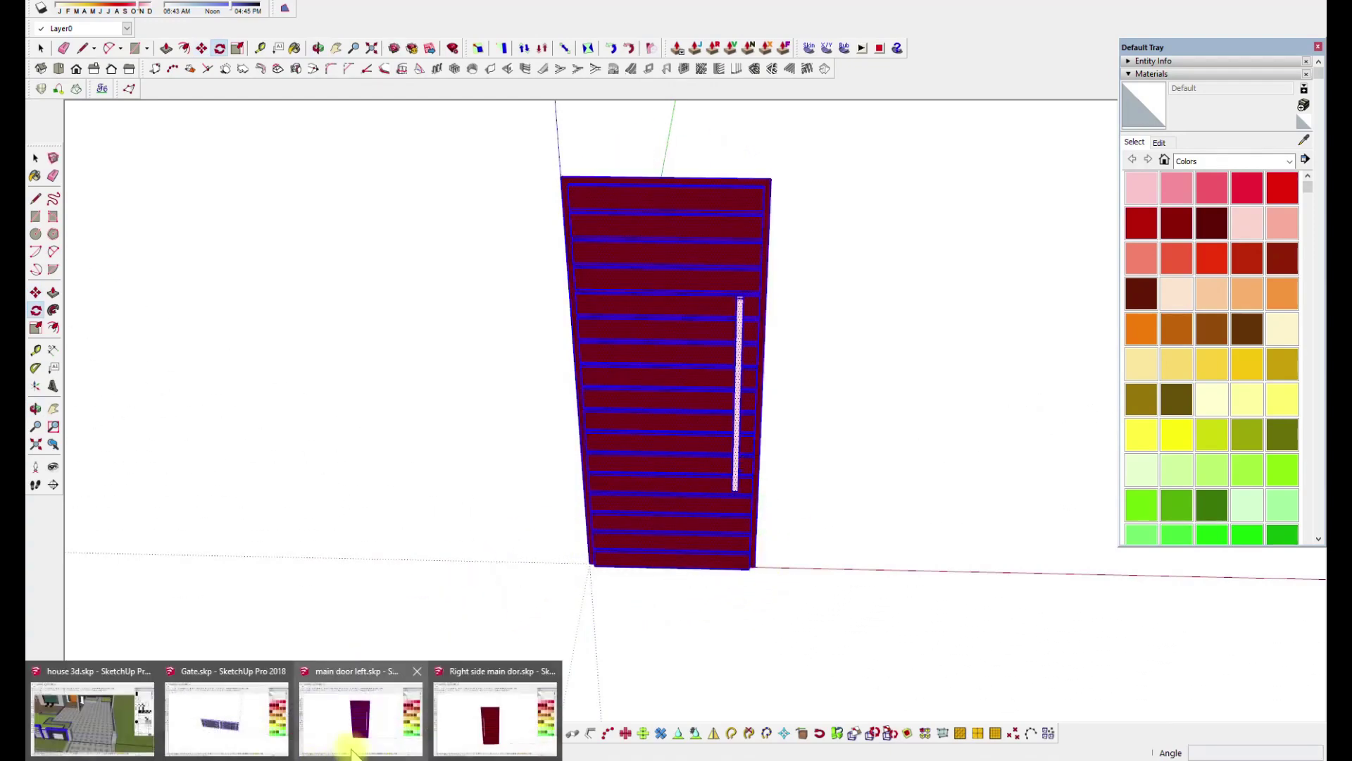
left_click(491, 729)
middle_click_drag(645, 451, 624, 499)
left_click(665, 594)
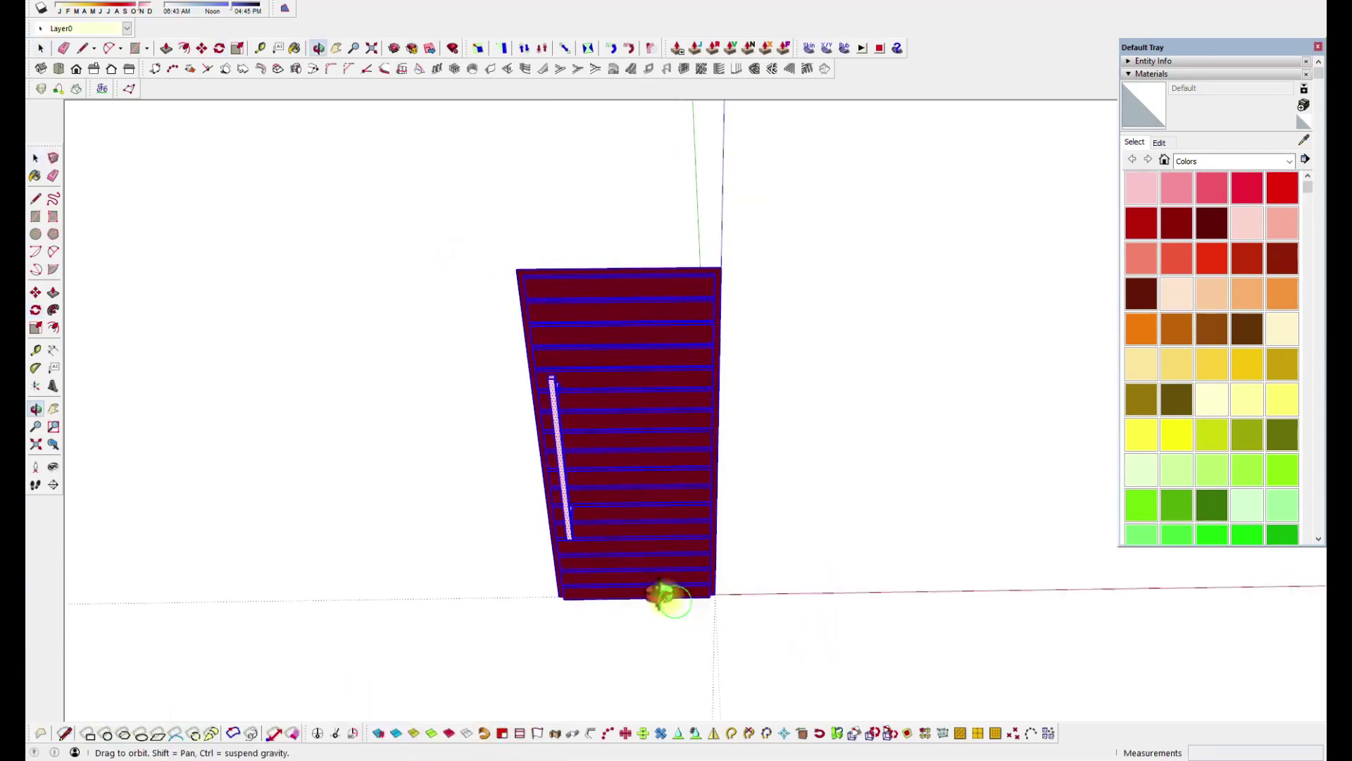
key("q")
scroll(722, 604, "up", 2)
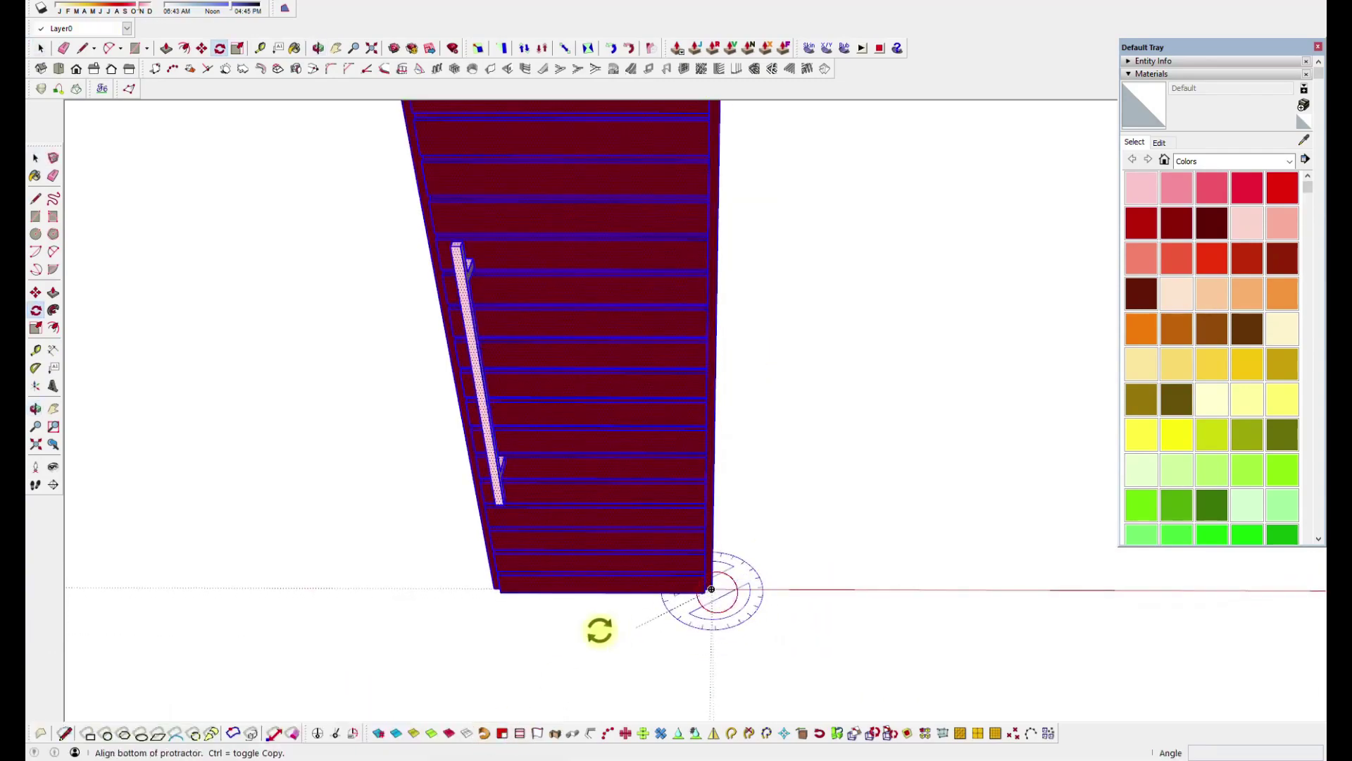
left_click(512, 591)
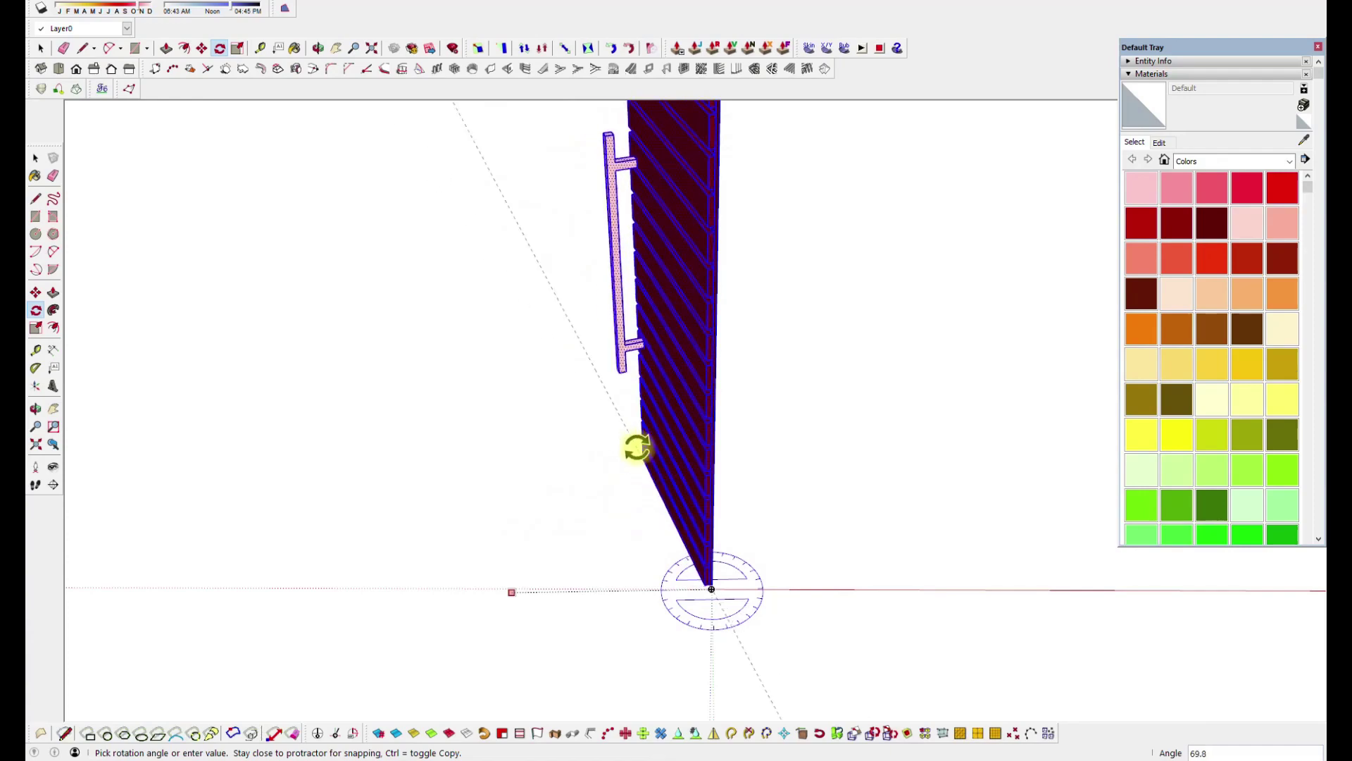
left_click(636, 447)
middle_click_drag(627, 453, 447, 388)
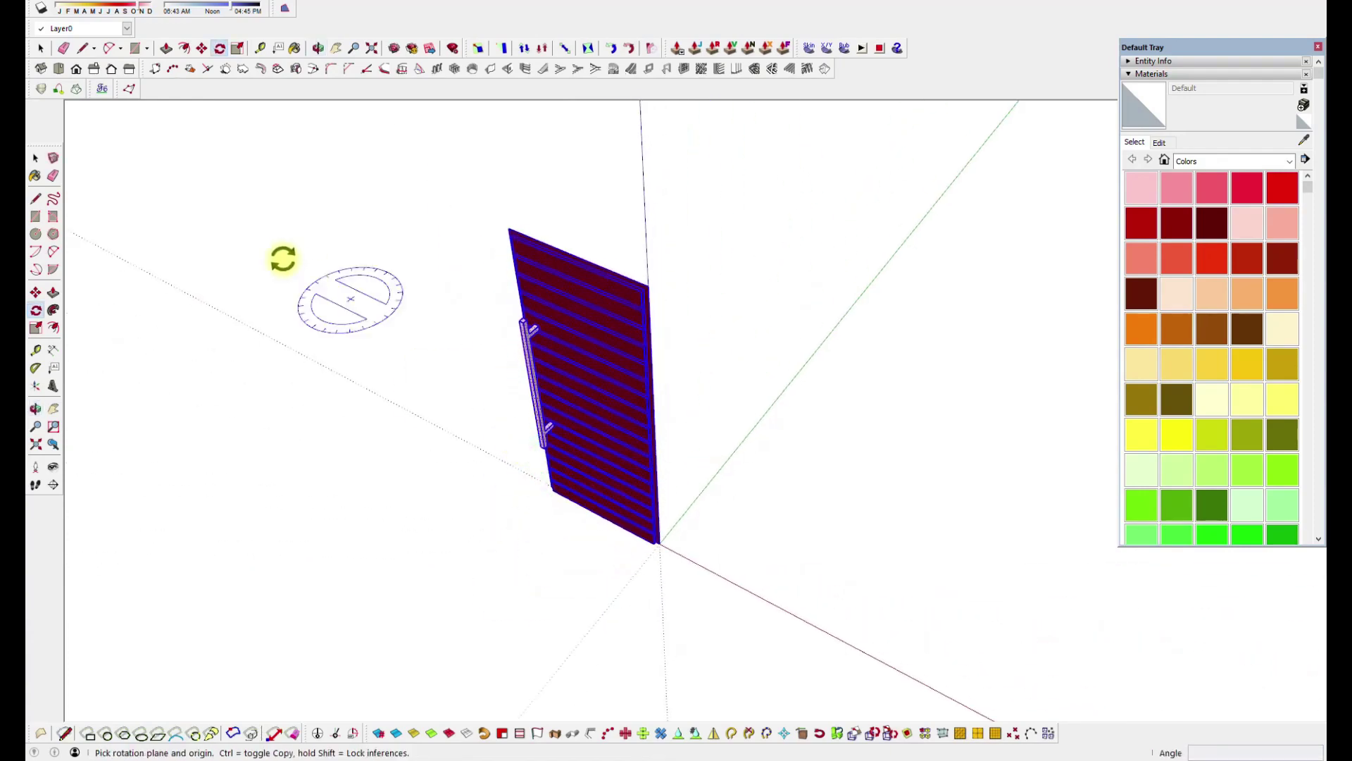
middle_click_drag(530, 438, 433, 246)
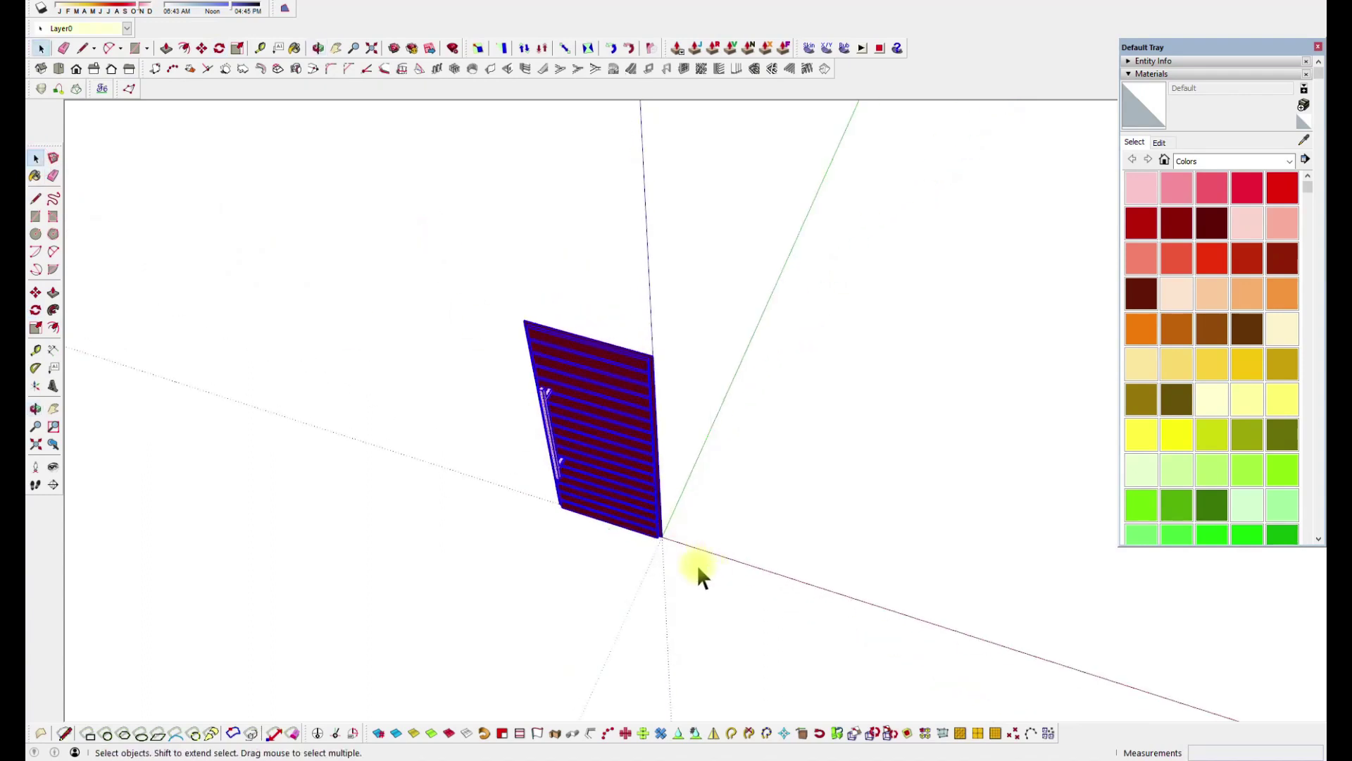
left_click(662, 538)
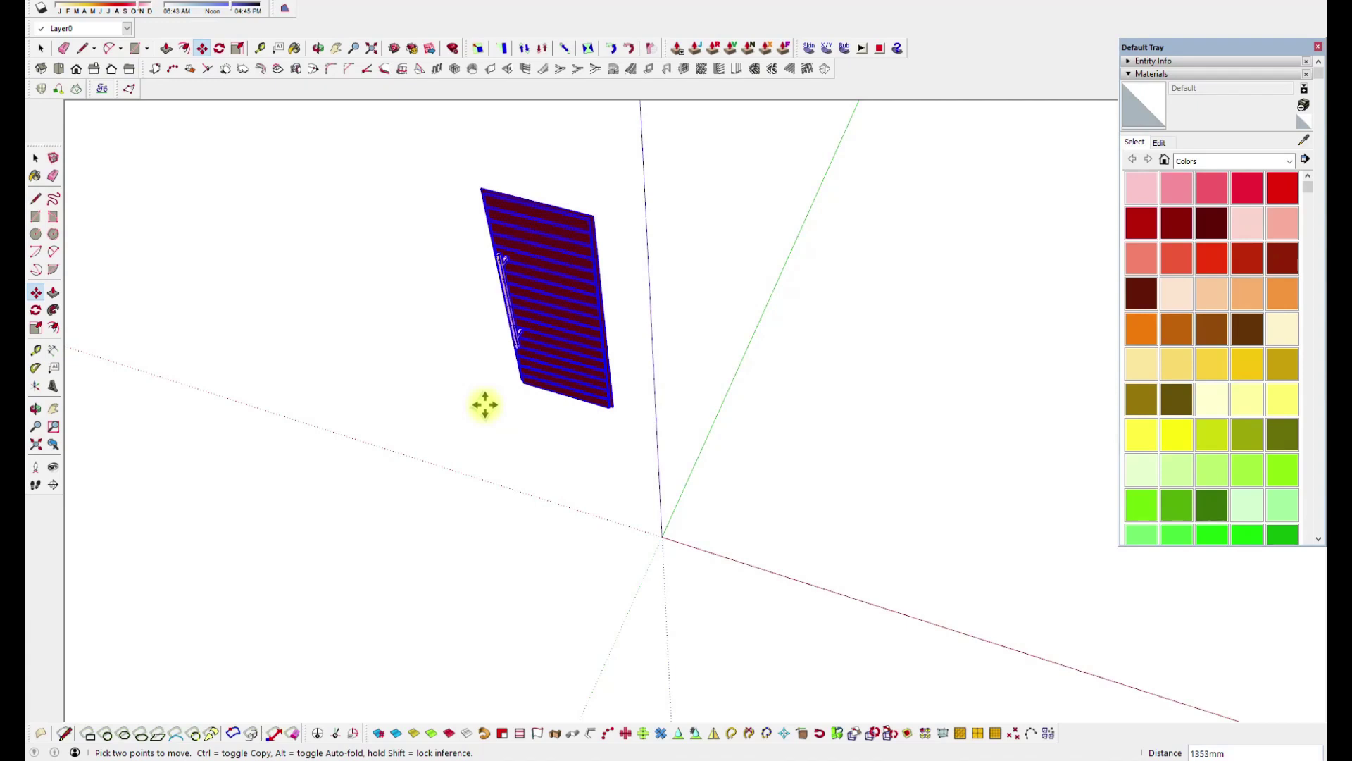
middle_click_drag(554, 442, 636, 563)
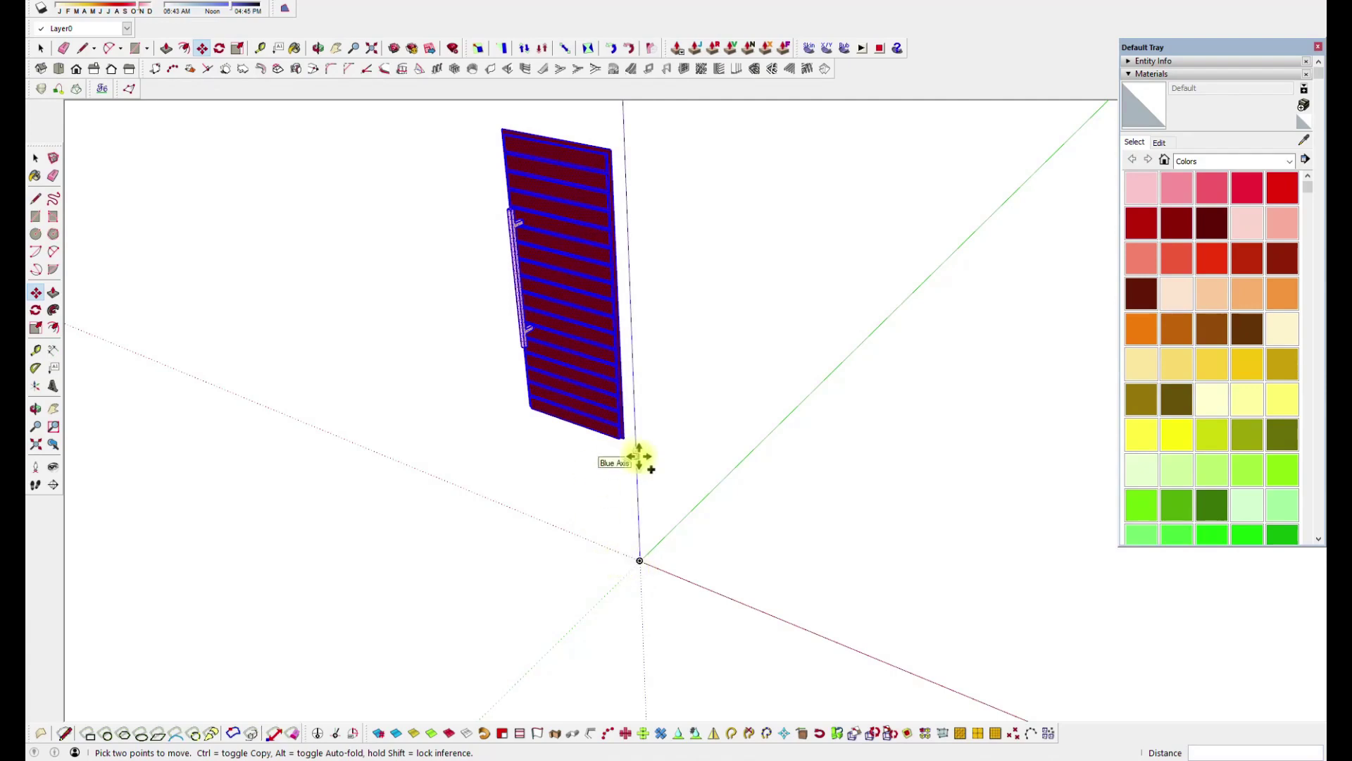
key("Escape")
- Examine how the lower hinge corner of the right door leaf sits on the model origin
scroll(600, 452, "down", 3)
middle_click_drag(598, 505, 558, 421)
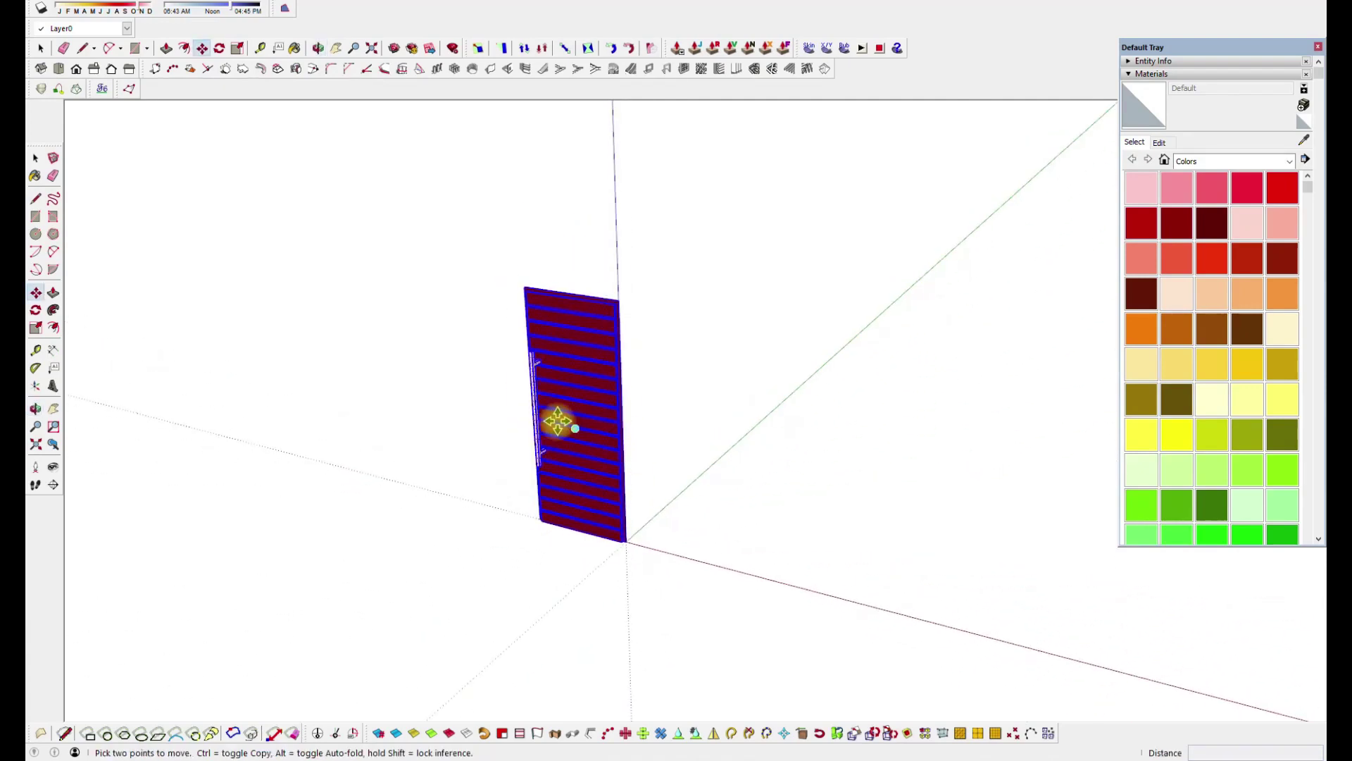
scroll(567, 448, "up", 4)
mouse_move(598, 505)
middle_mouse_down()
mouse_move(577, 441)
mouse_move(555, 549)
mouse_move(586, 511)
middle_mouse_up()
scroll(577, 441, "down", 2)
scroll(602, 539, "up", 1)
scroll(602, 539, "down", 2)
scroll(619, 538, "up", 3)
middle_click_drag(634, 568, 637, 595)
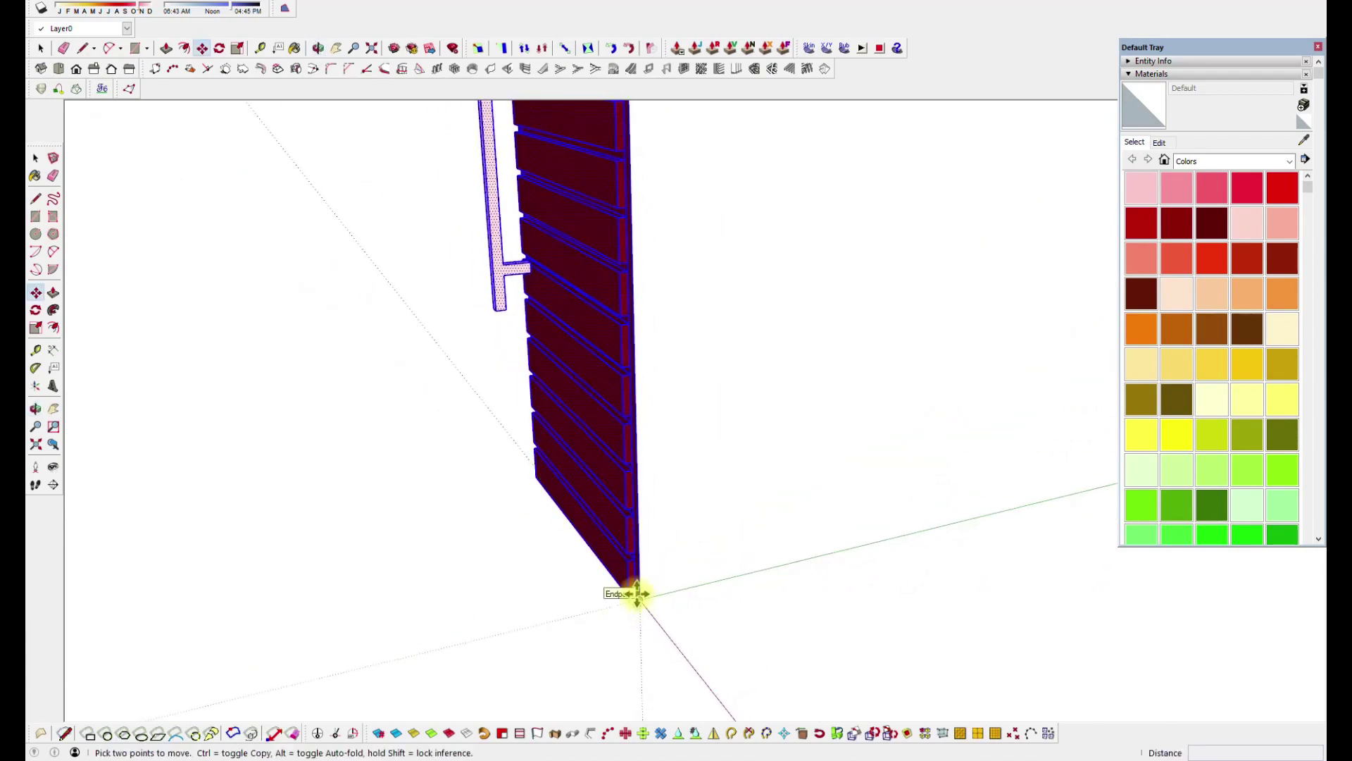
middle_click_drag(483, 411, 574, 456)
scroll(574, 456, "down", 3)
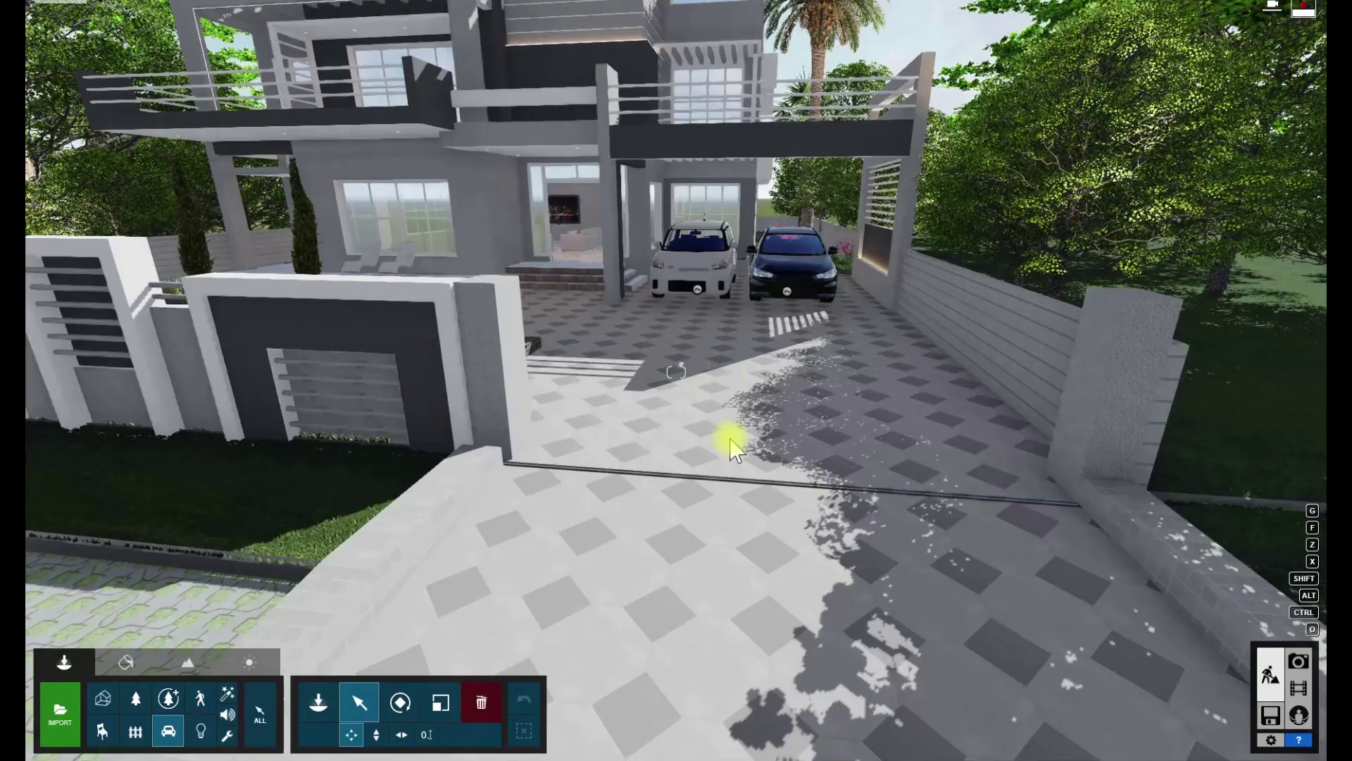
- Switch to the villa scene in Lumion and examine the driveway entrance between the two gate pillars
right_click_drag(725, 437, 676, 371)
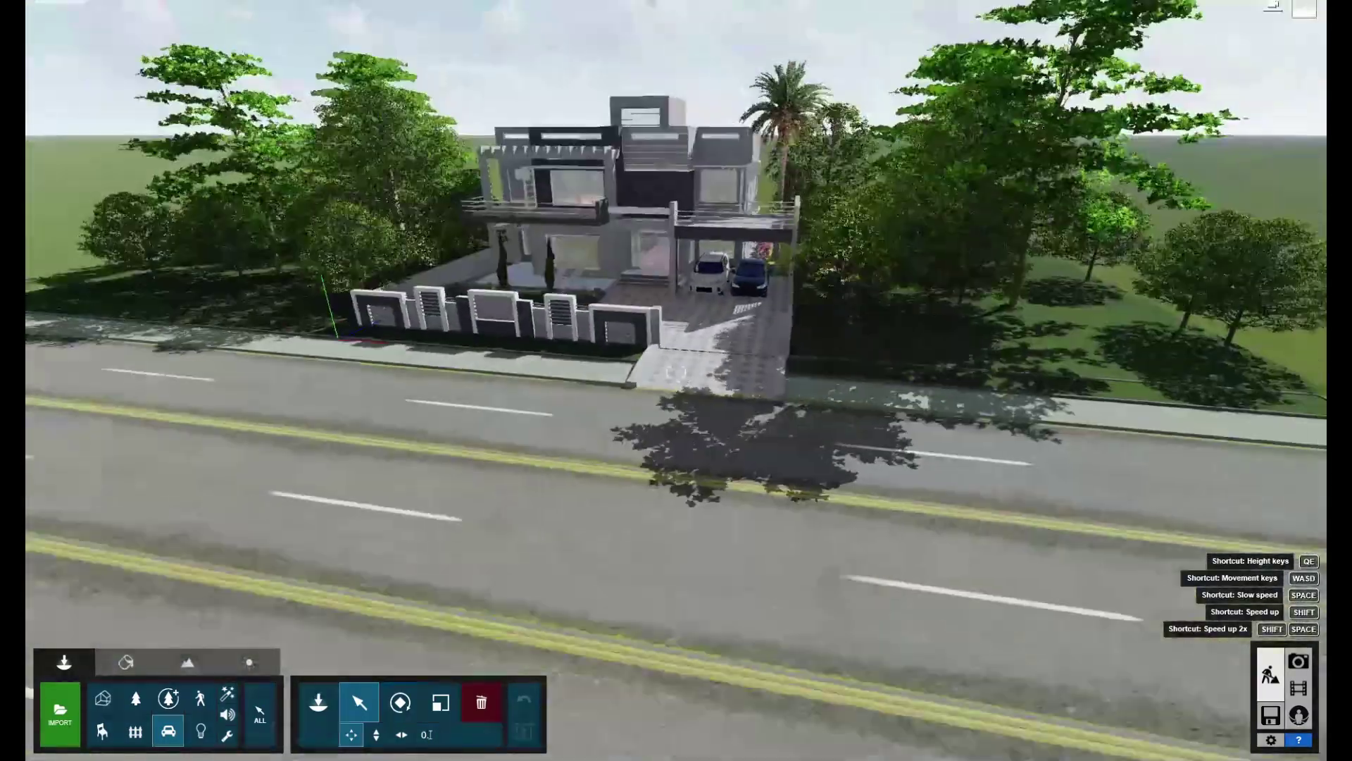
key("w")
right_click_drag(676, 372, 676, 372)
key("w")
key("s")
key("w")
key("w")
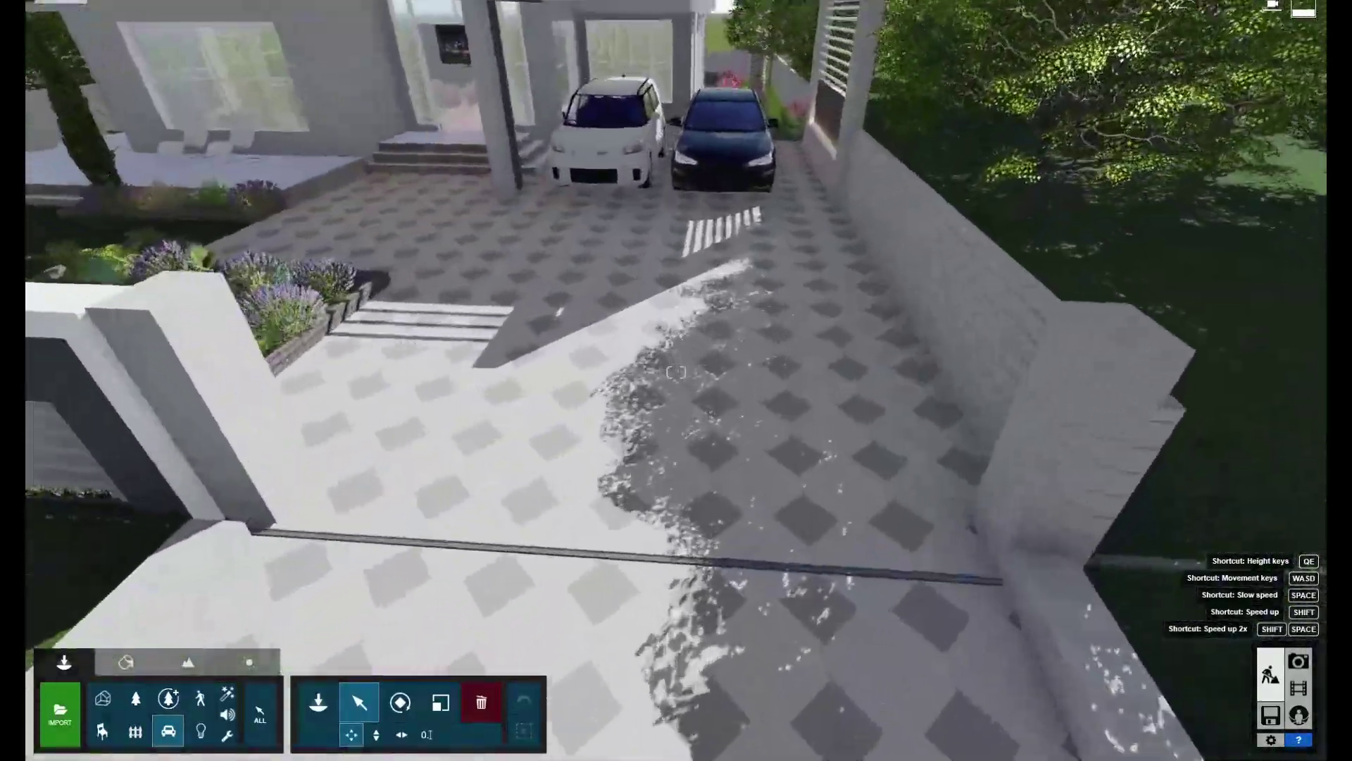
key("s")
right_click_drag(706, 501, 652, 423)
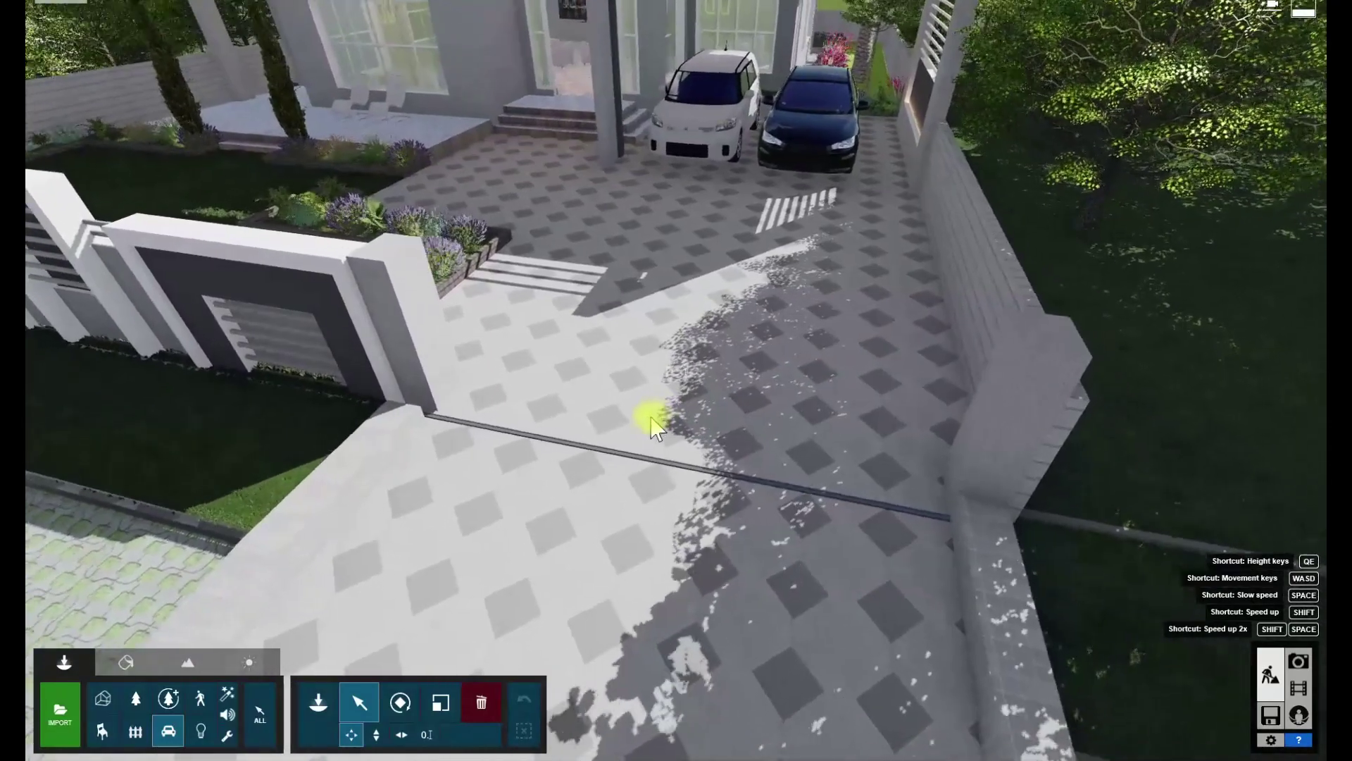
- Import Gate.skp into the Main category with edges/lines off and place the gate across the driveway opening between the pillars
left_click(60, 713)
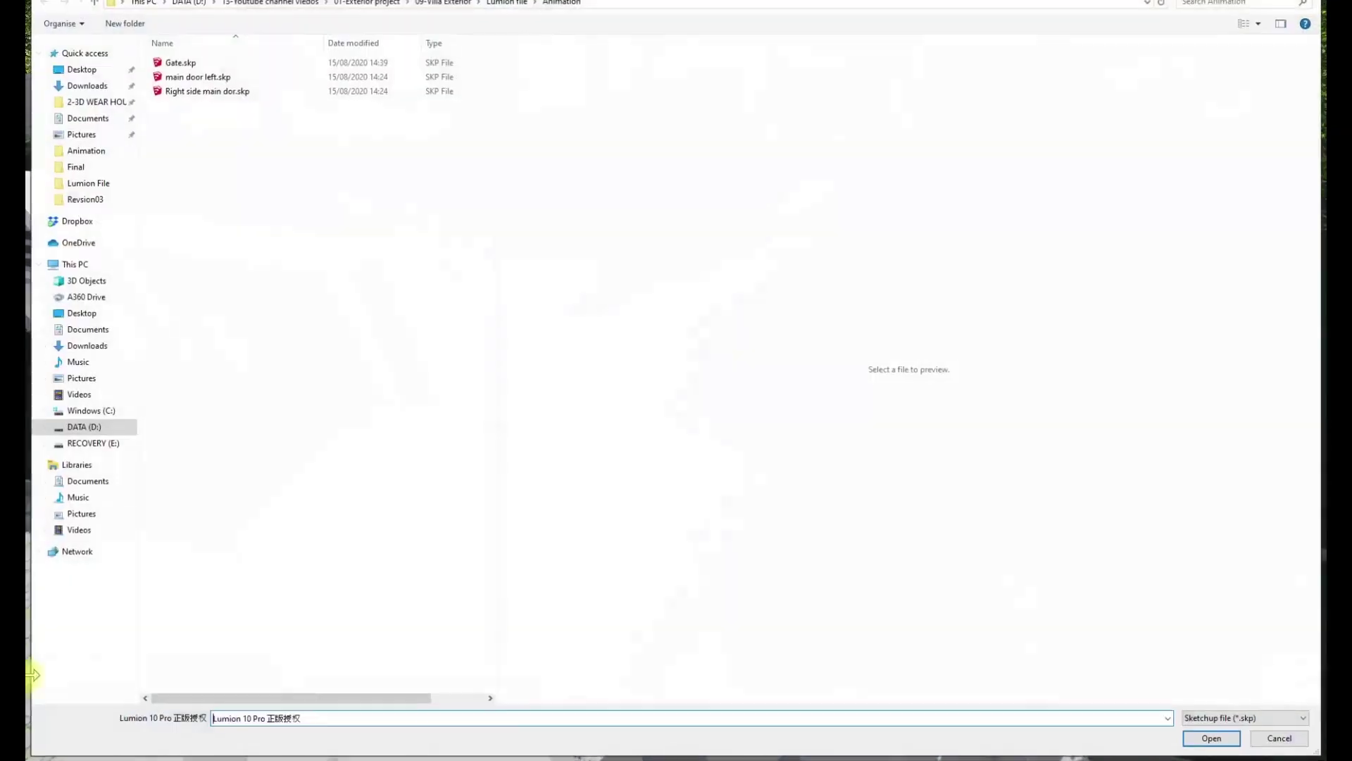
double_click(181, 65)
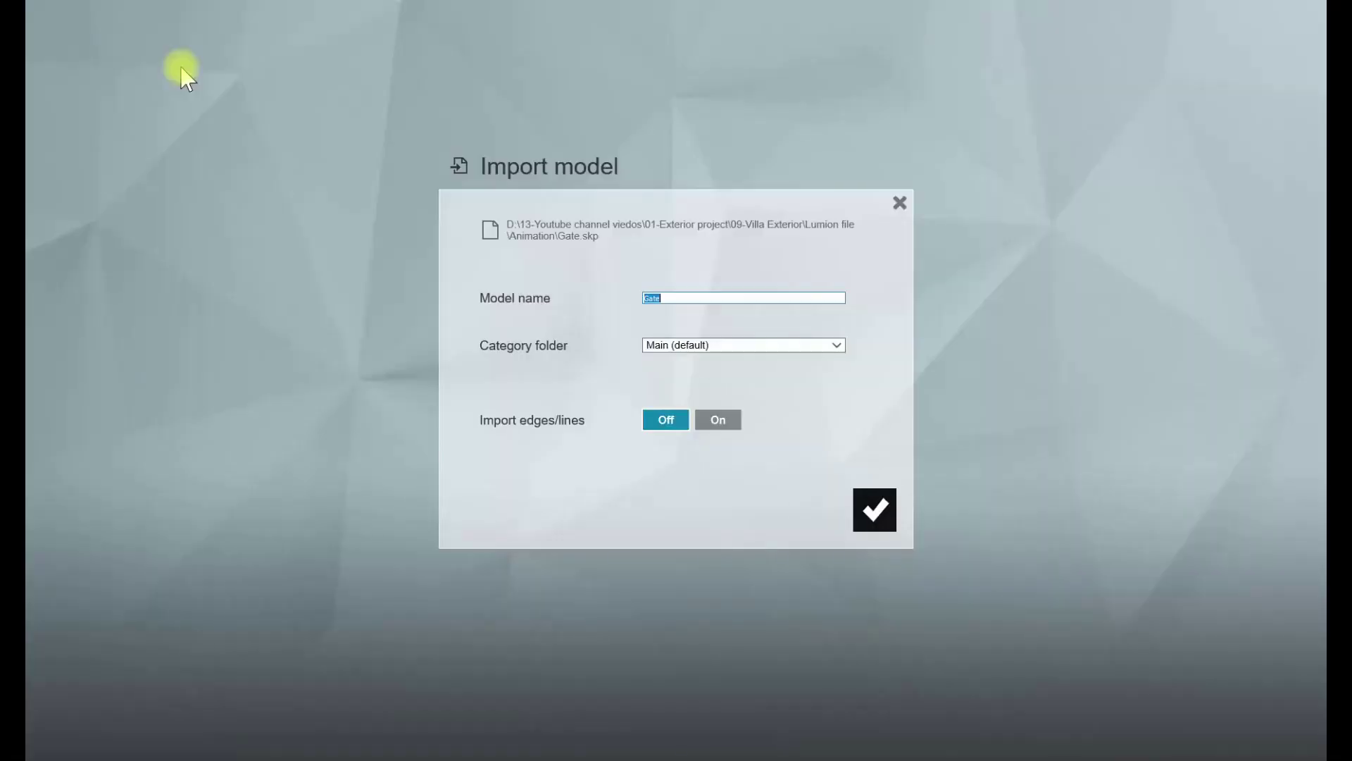
left_click(875, 510)
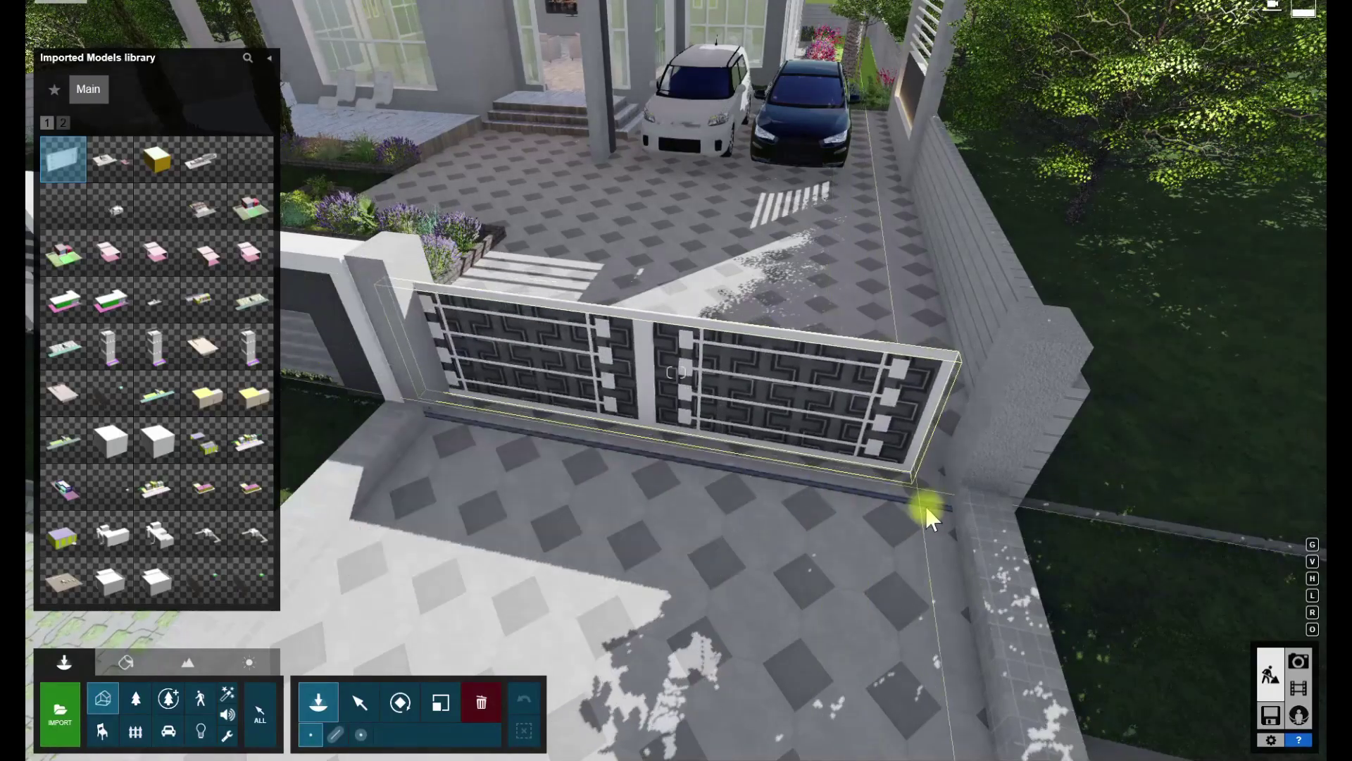
left_click(945, 504)
right_click_drag(946, 504, 1127, 504)
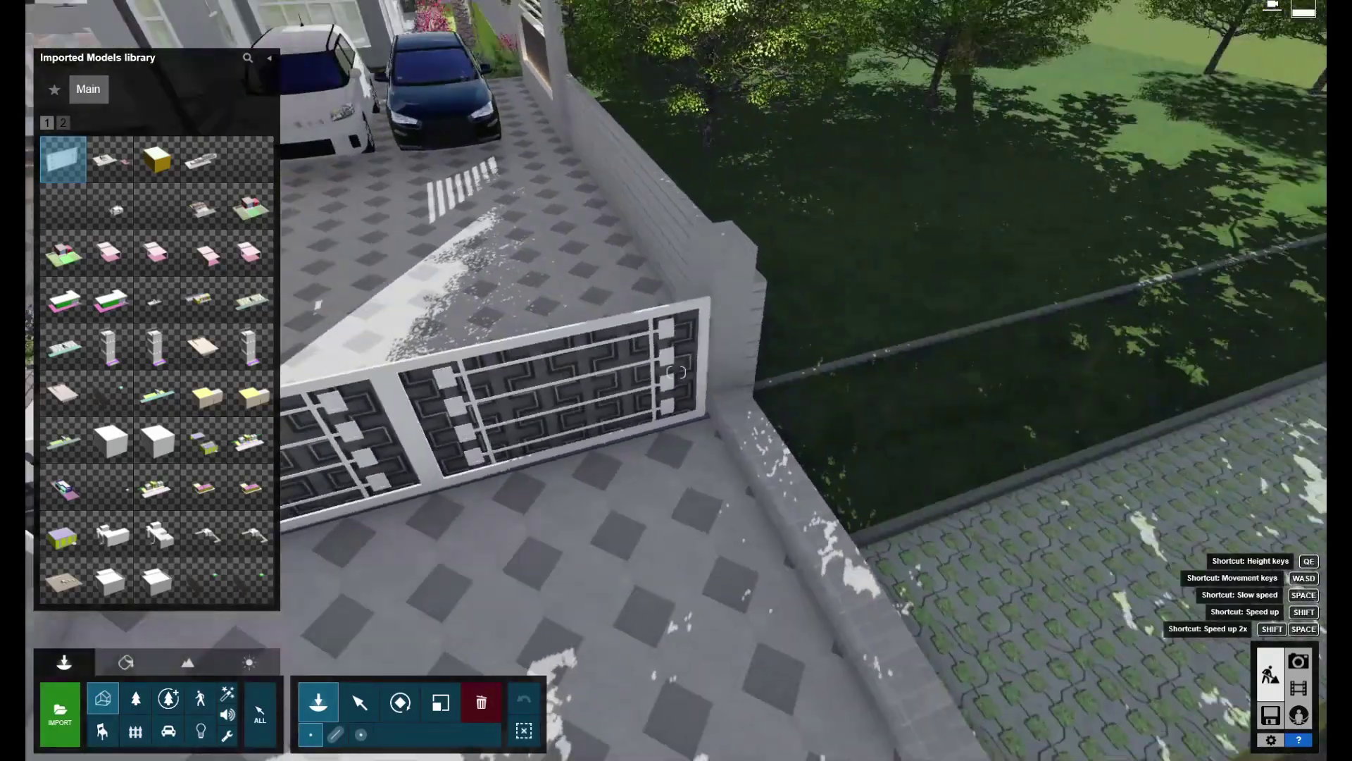
- Fine-tune the gate's placement so its lower hinge corner sits against the base of the right gate pillar
key("w")
key("s")
key("w")
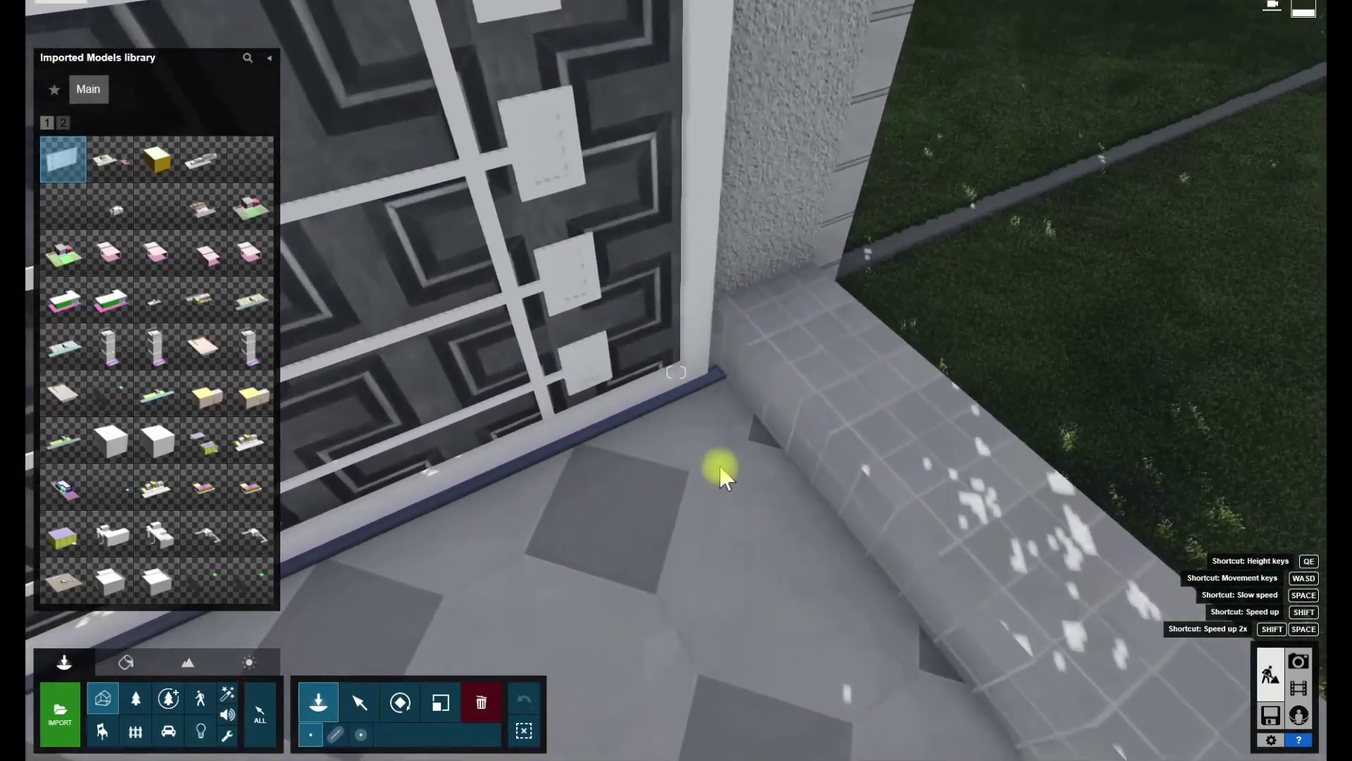
left_click(359, 702)
left_click(602, 454)
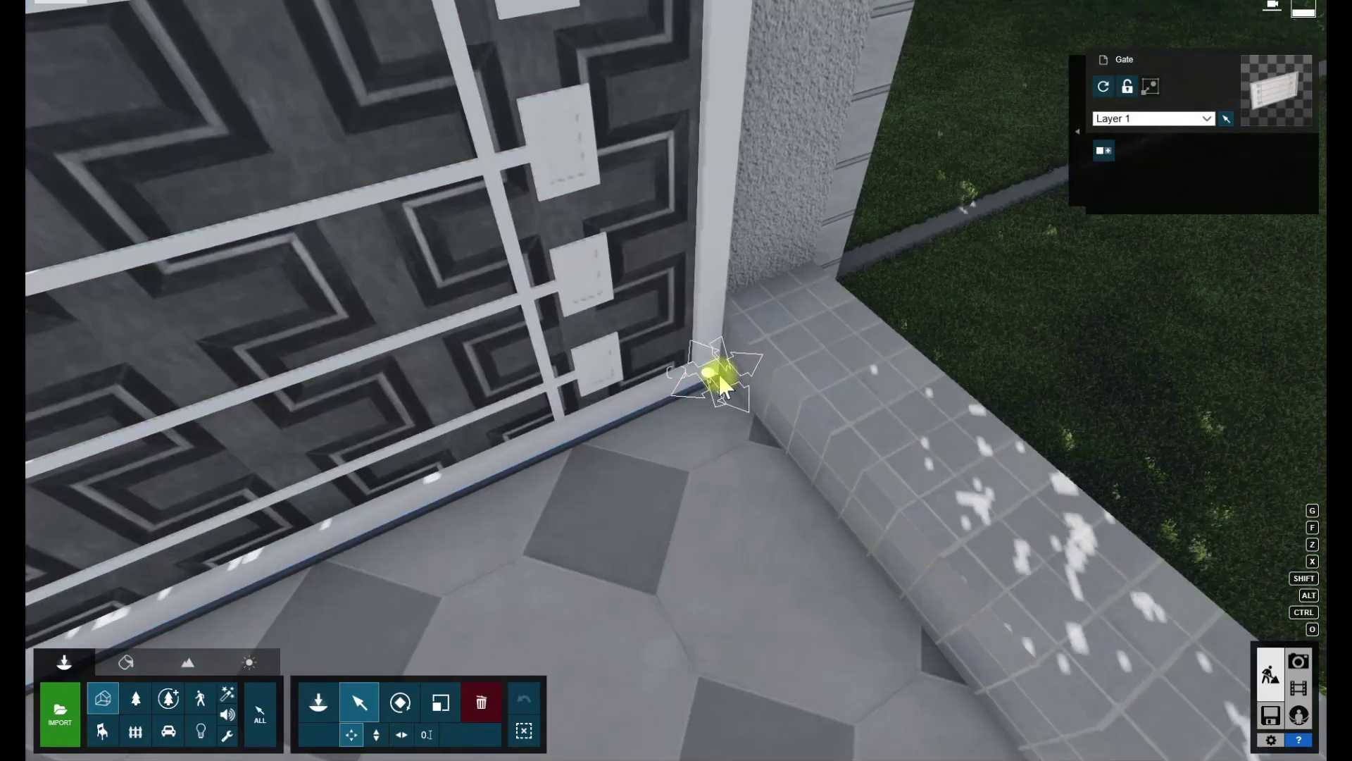
left_click_drag(720, 377, 718, 380)
key("s")
right_click_drag(718, 380, 676, 317)
key("s")
right_click_drag(677, 372, 676, 372)
key("w")
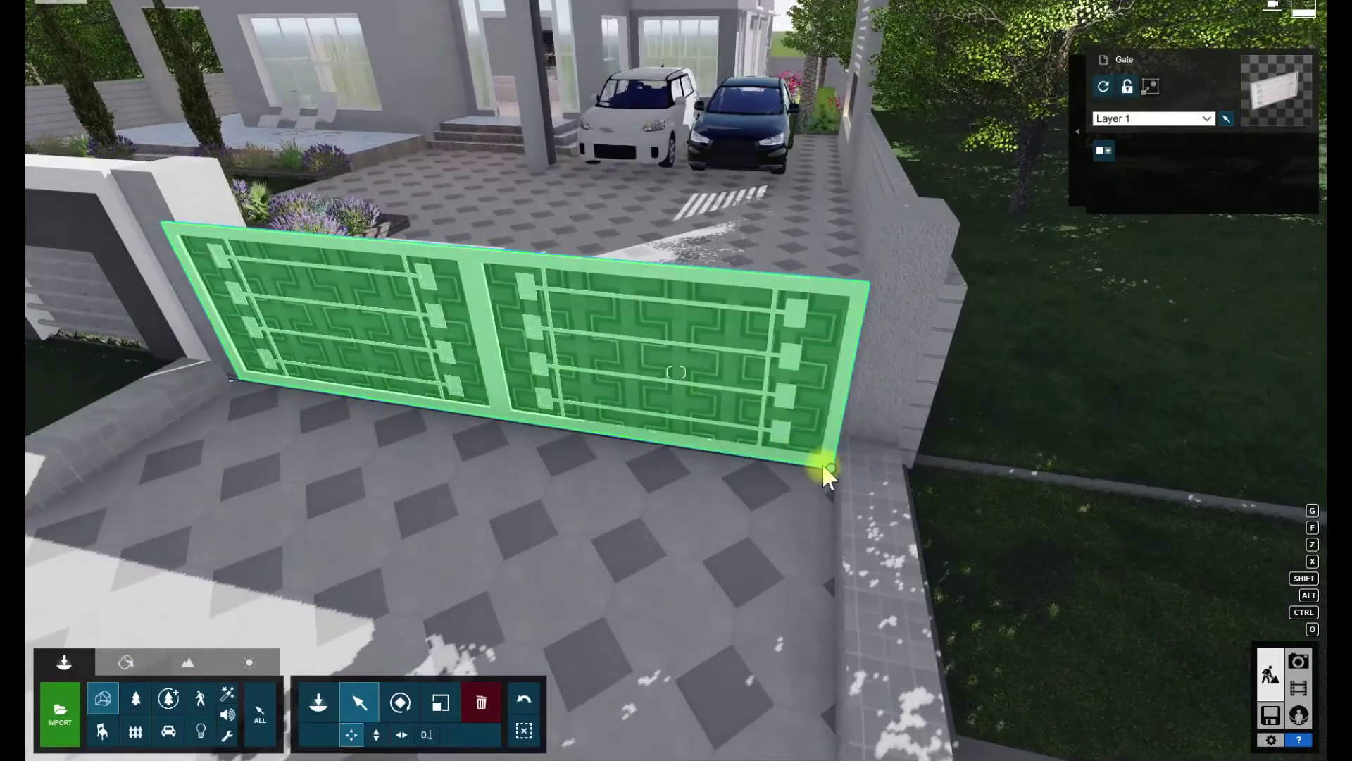
left_click(829, 471)
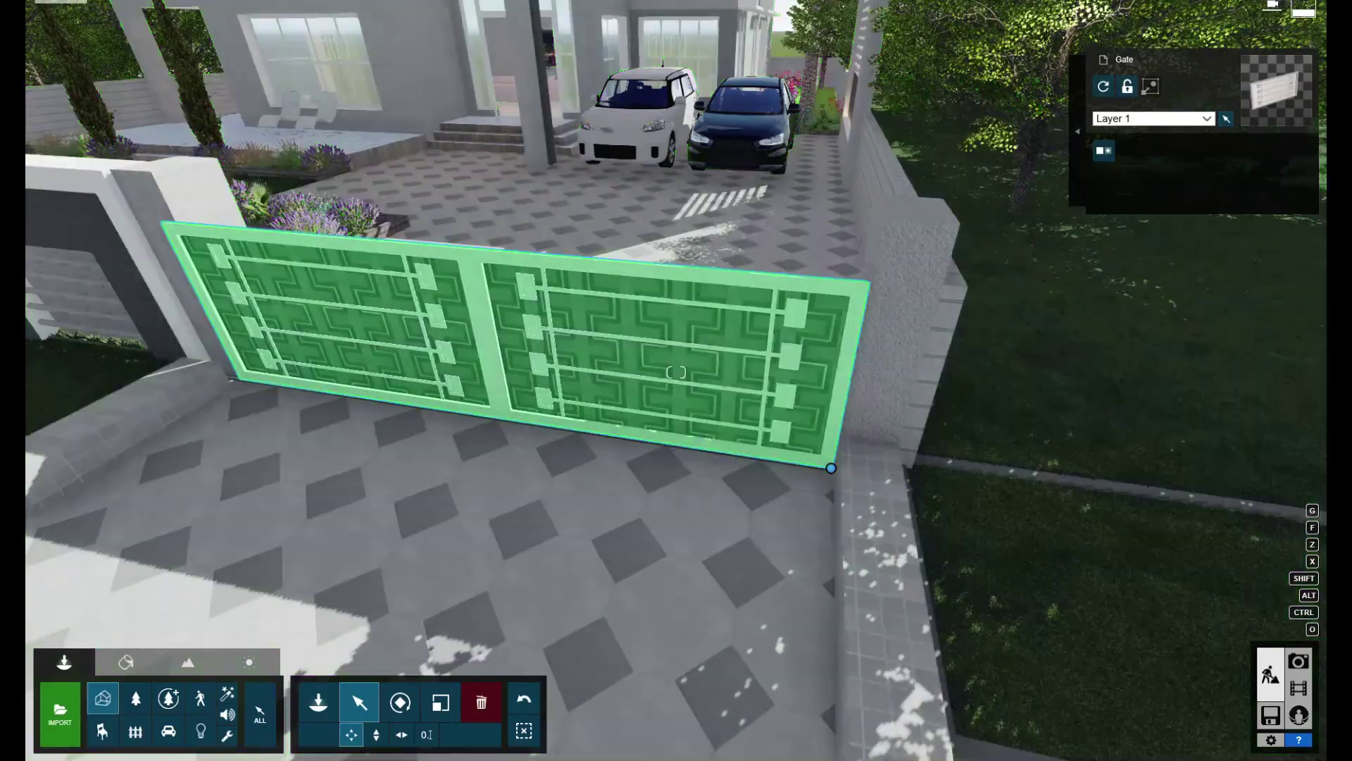
- Examine how the left end of the gate meets its pillar and how the gate spans the driveway from the front
key("s")
right_click_drag(676, 372, 493, 372)
key("w")
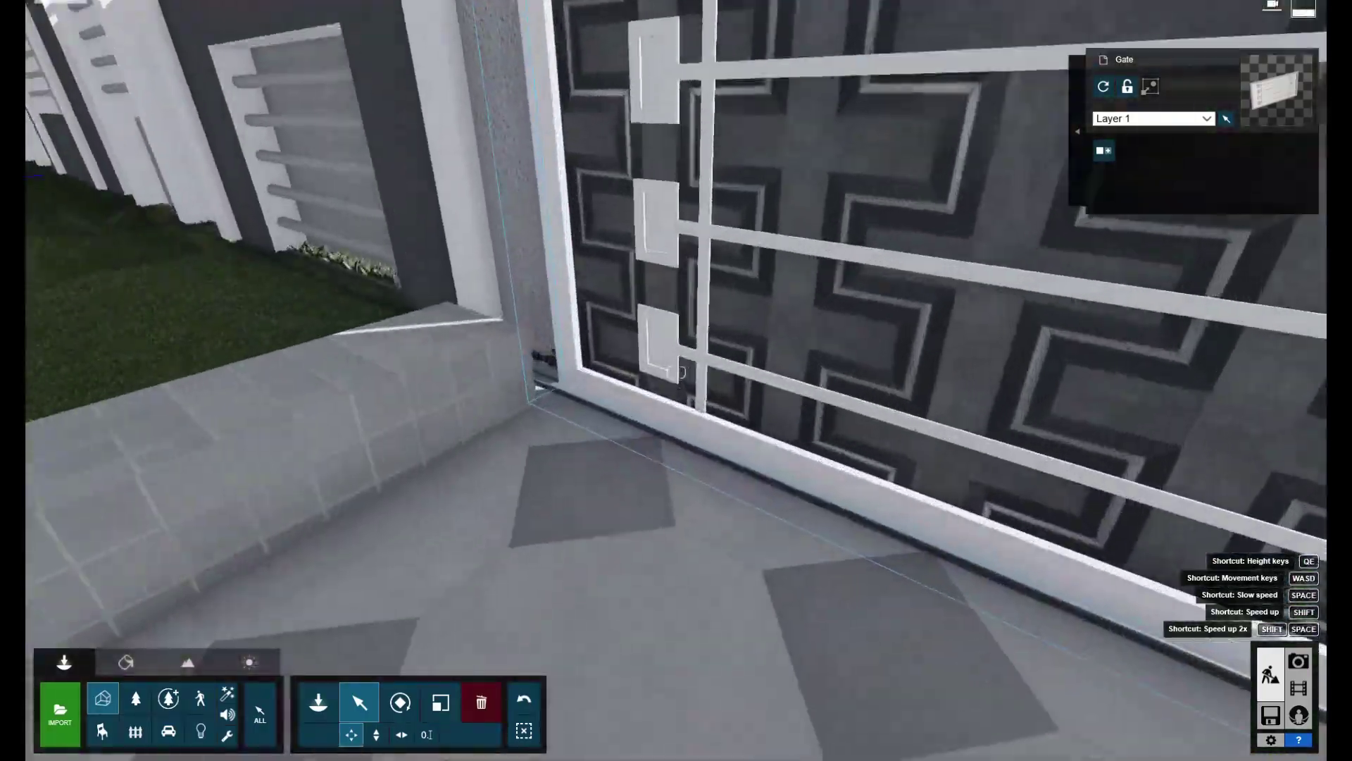
key("s")
right_click_drag(677, 372, 986, 429)
key("w")
key("s")
right_click_drag(753, 500, 734, 459)
key("w")
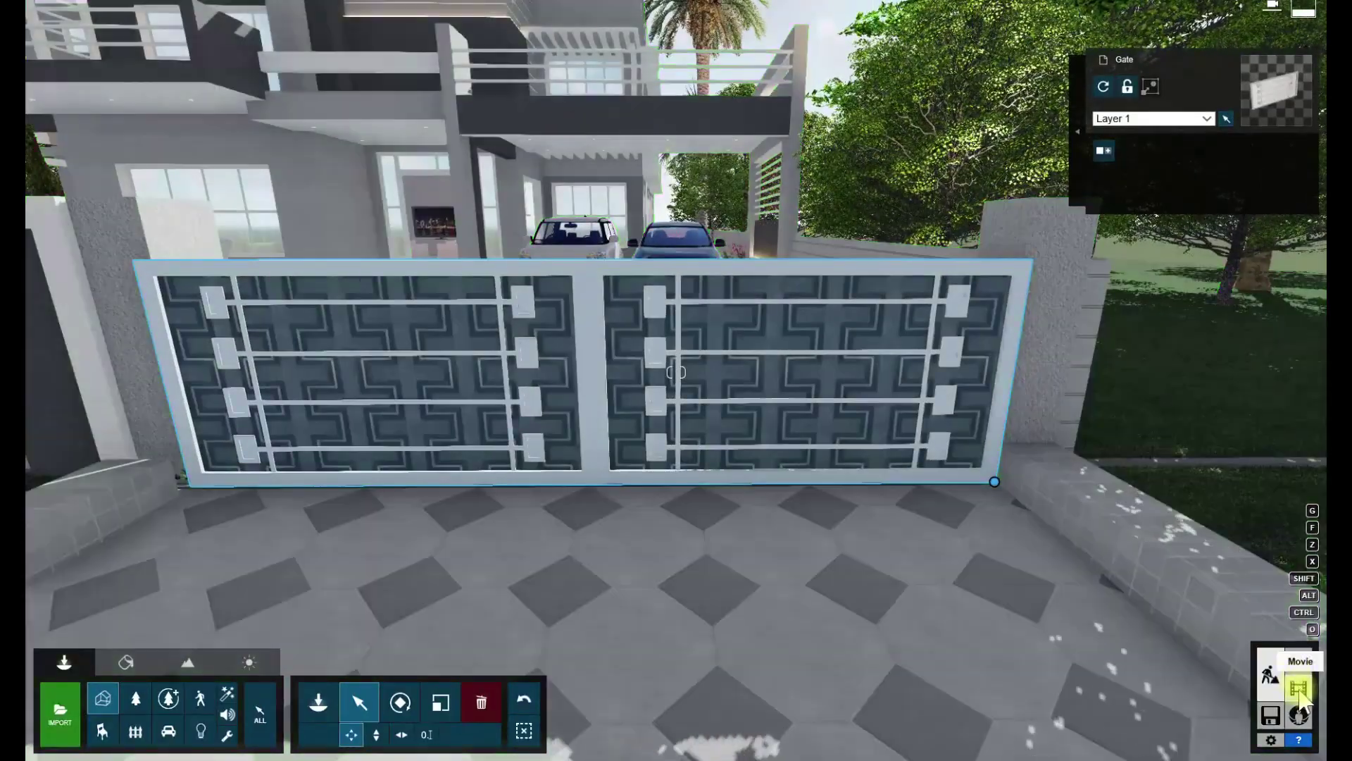
- Switch to Movie mode and copy the effects of the Dawn-style clip in the third slot
left_click(1299, 688)
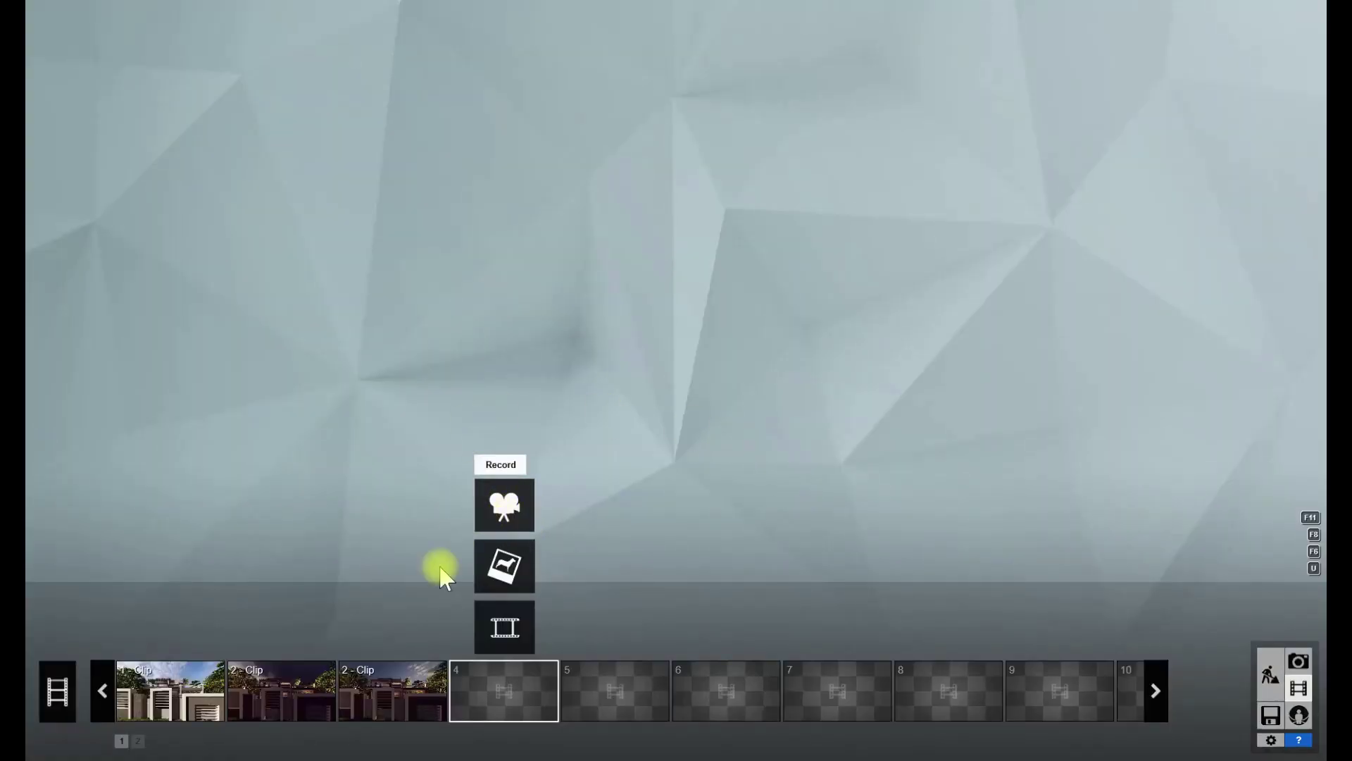
left_click(365, 700)
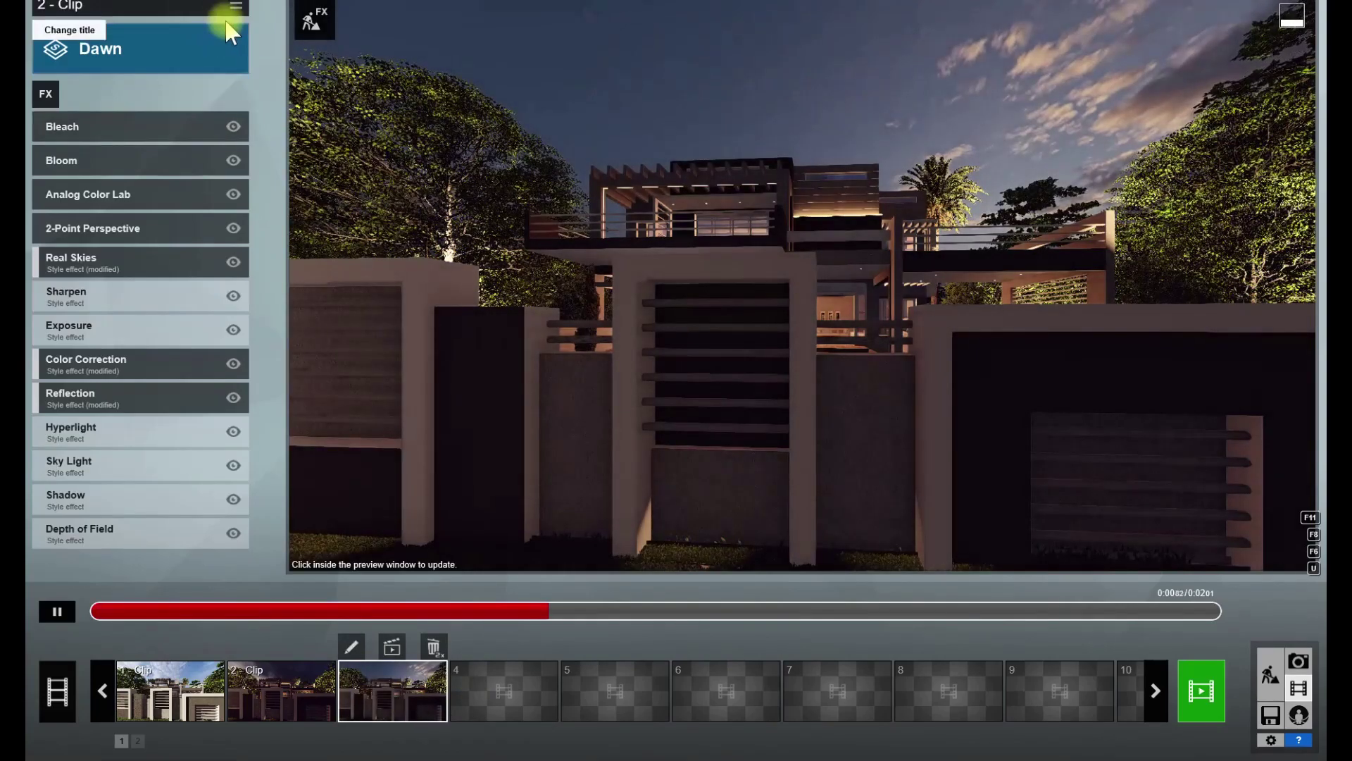
left_click(236, 6)
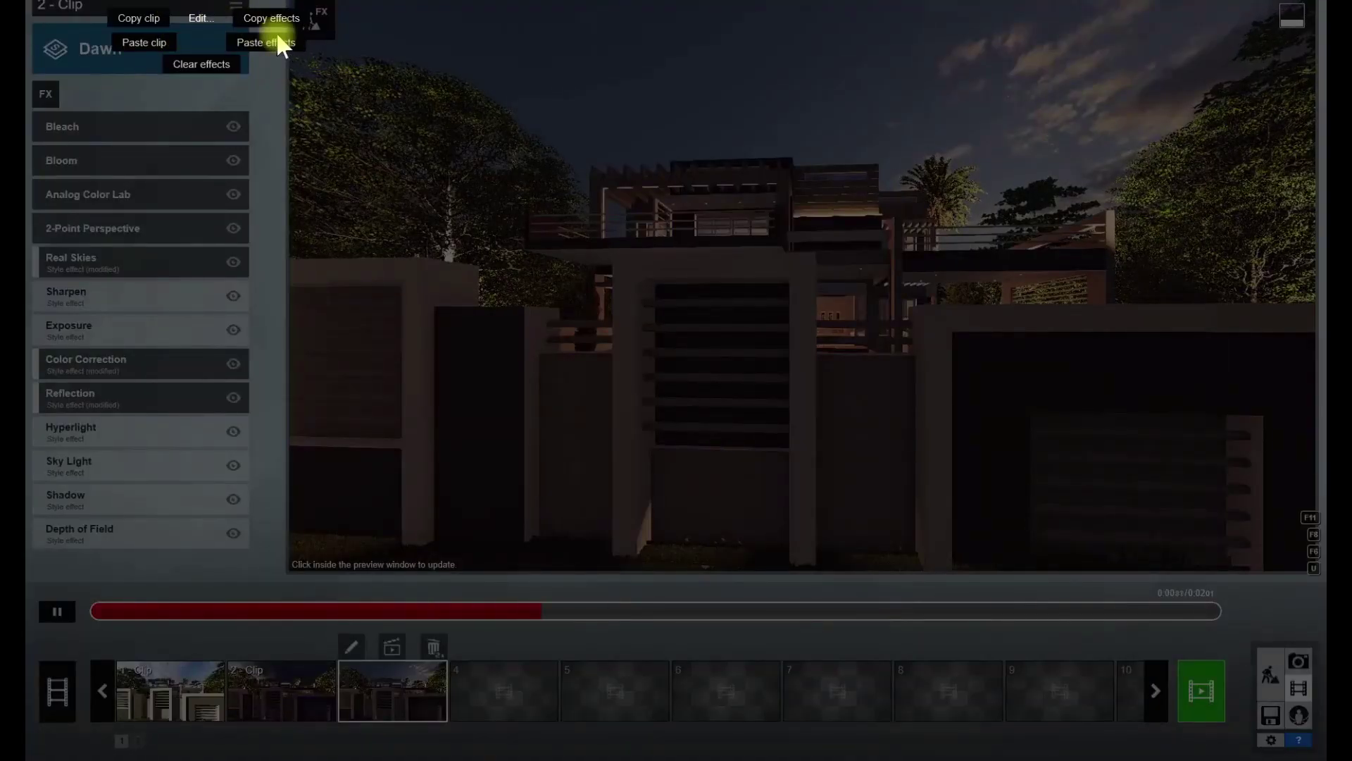
left_click(481, 363)
- Record a new clip in slot 4 with one camera keyframe facing the closed gate from the driveway, and save it
left_click(492, 670)
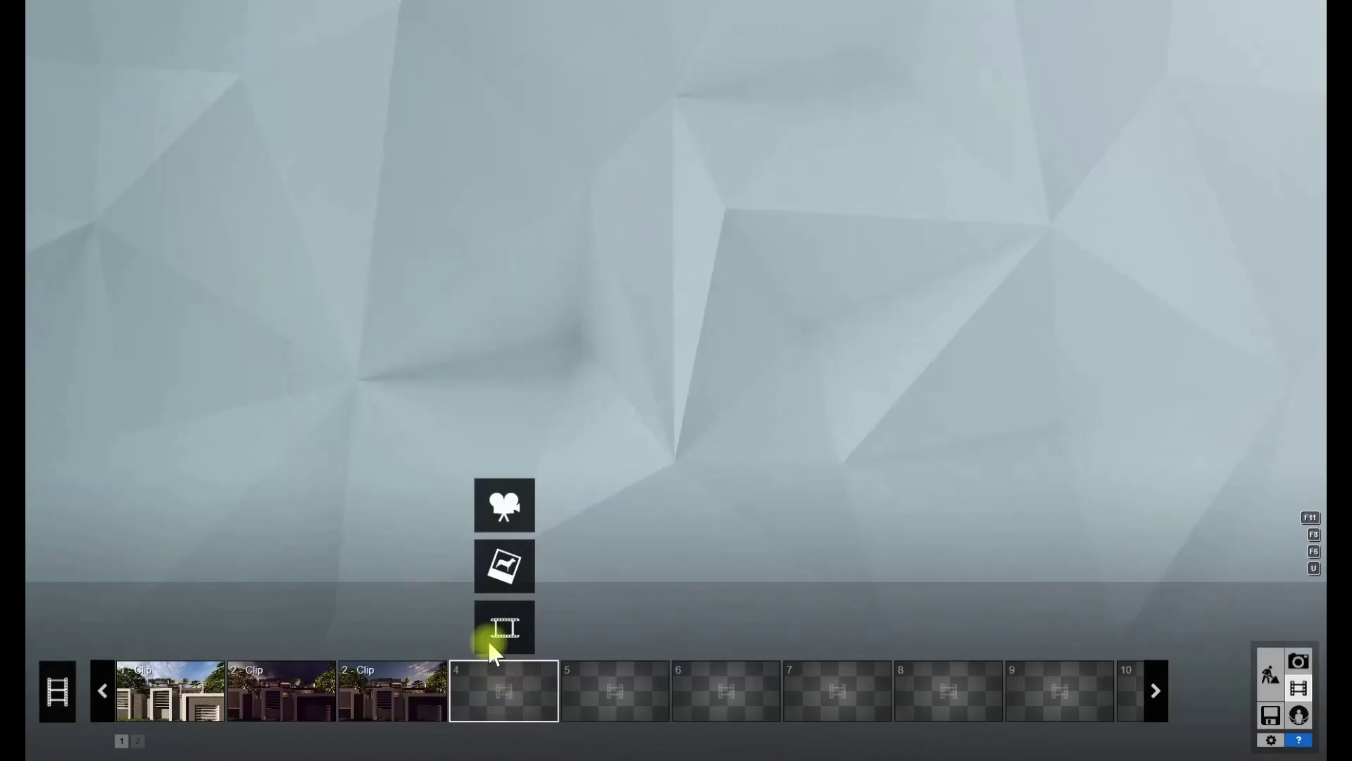
left_click(496, 514)
right_click_drag(676, 284, 704, 282)
key("w")
key("s")
key("w")
key("w")
key("s")
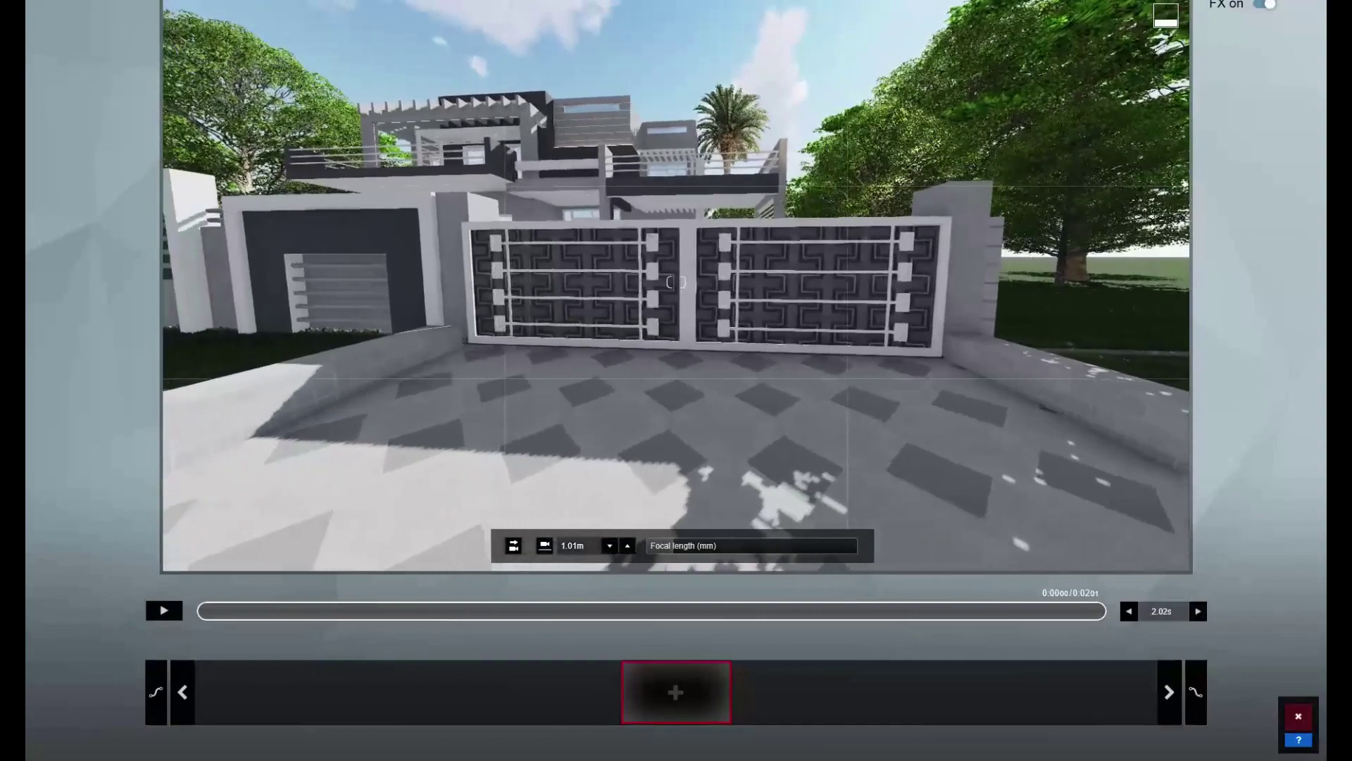
left_click(677, 690)
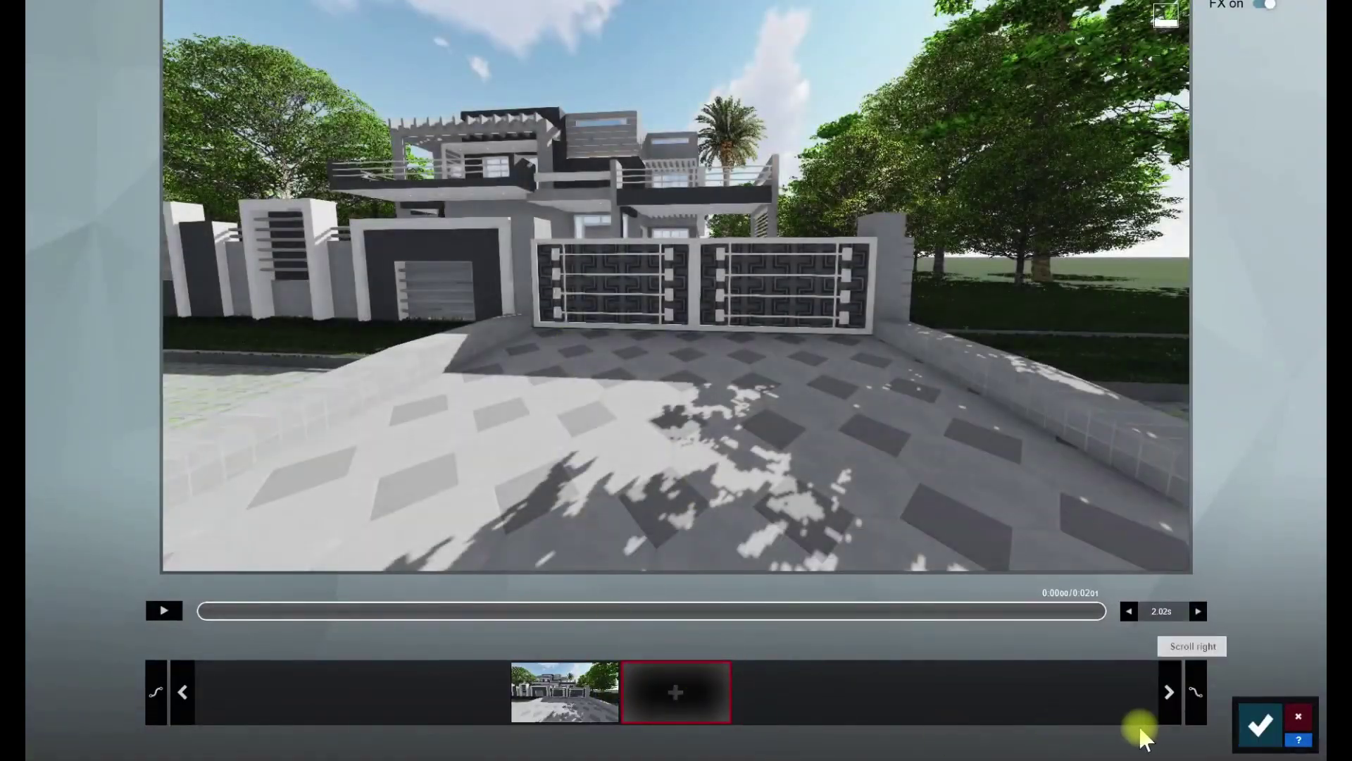
left_click(1262, 725)
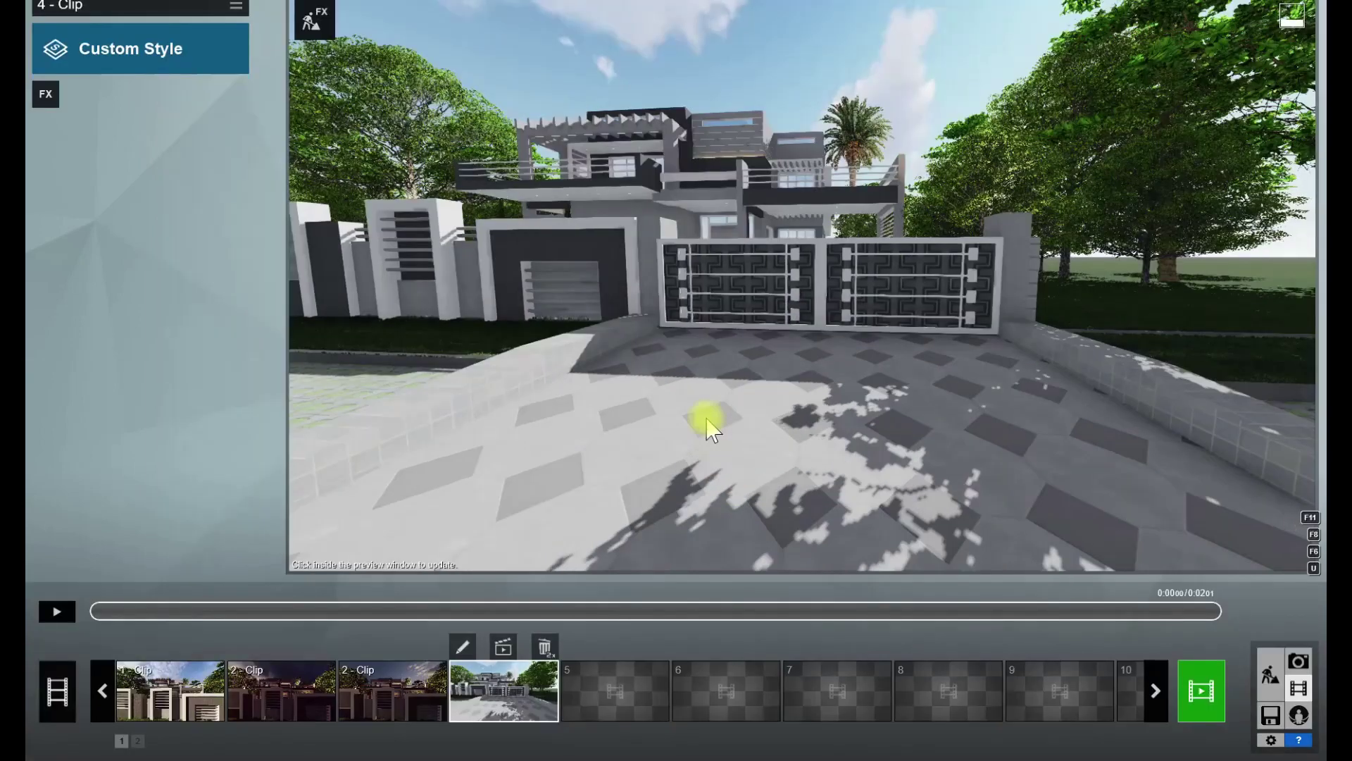
- Paste the copied Dawn effects onto clip 4
left_click(44, 95)
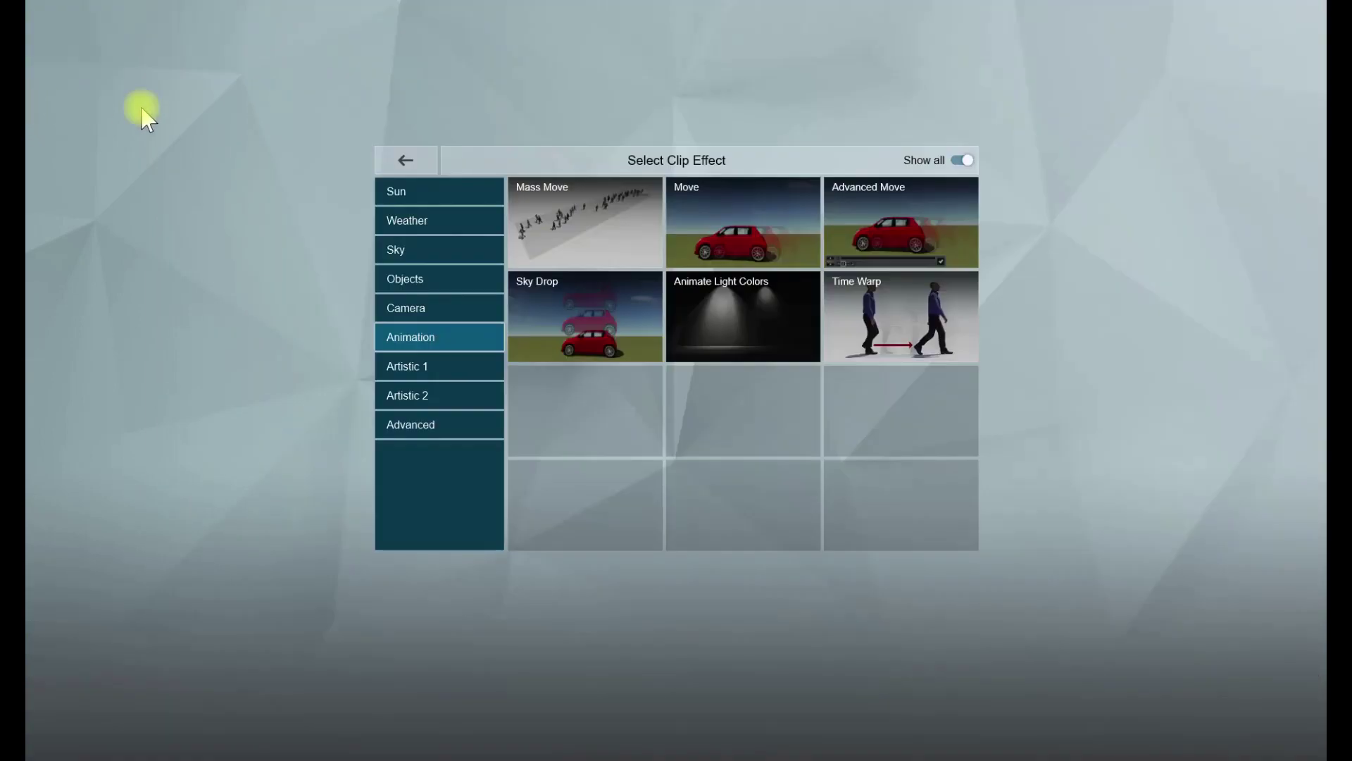
left_click(302, 215)
left_click(236, 6)
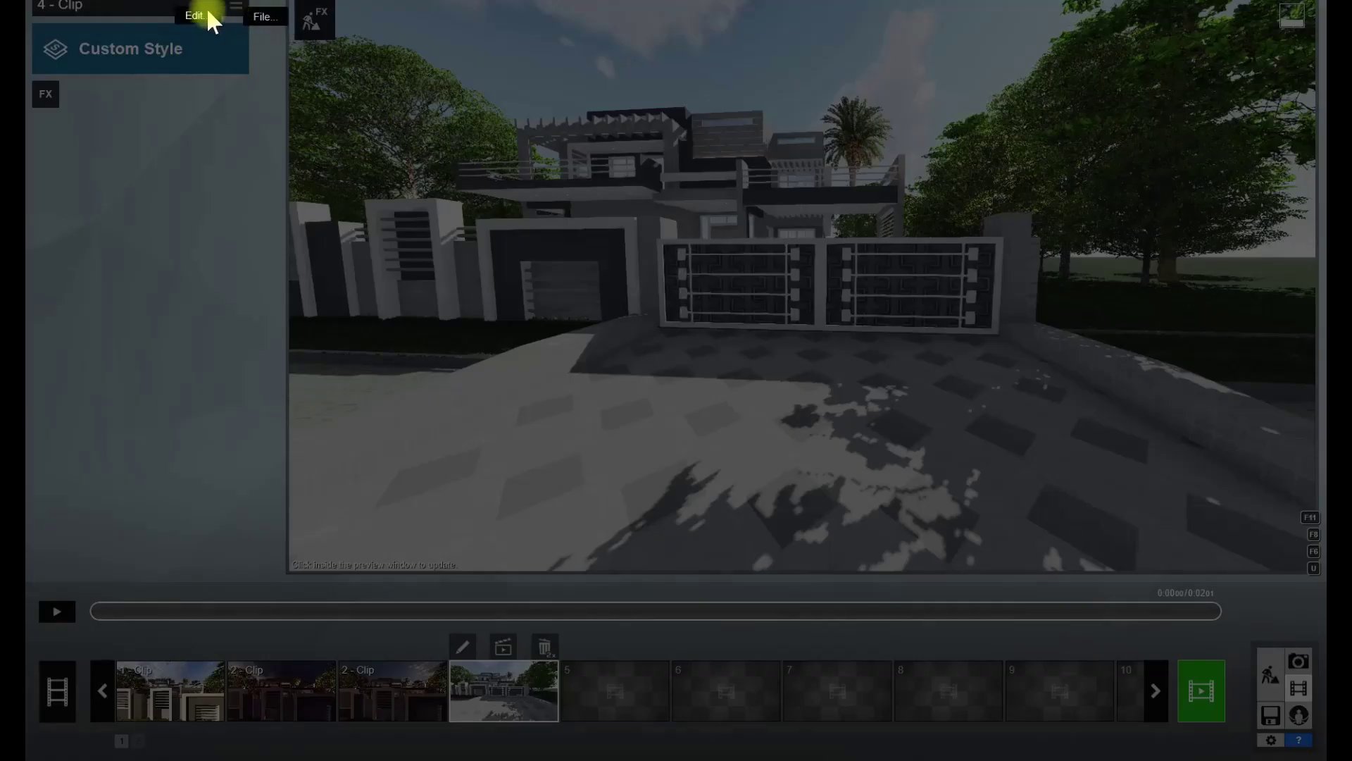
left_click(261, 43)
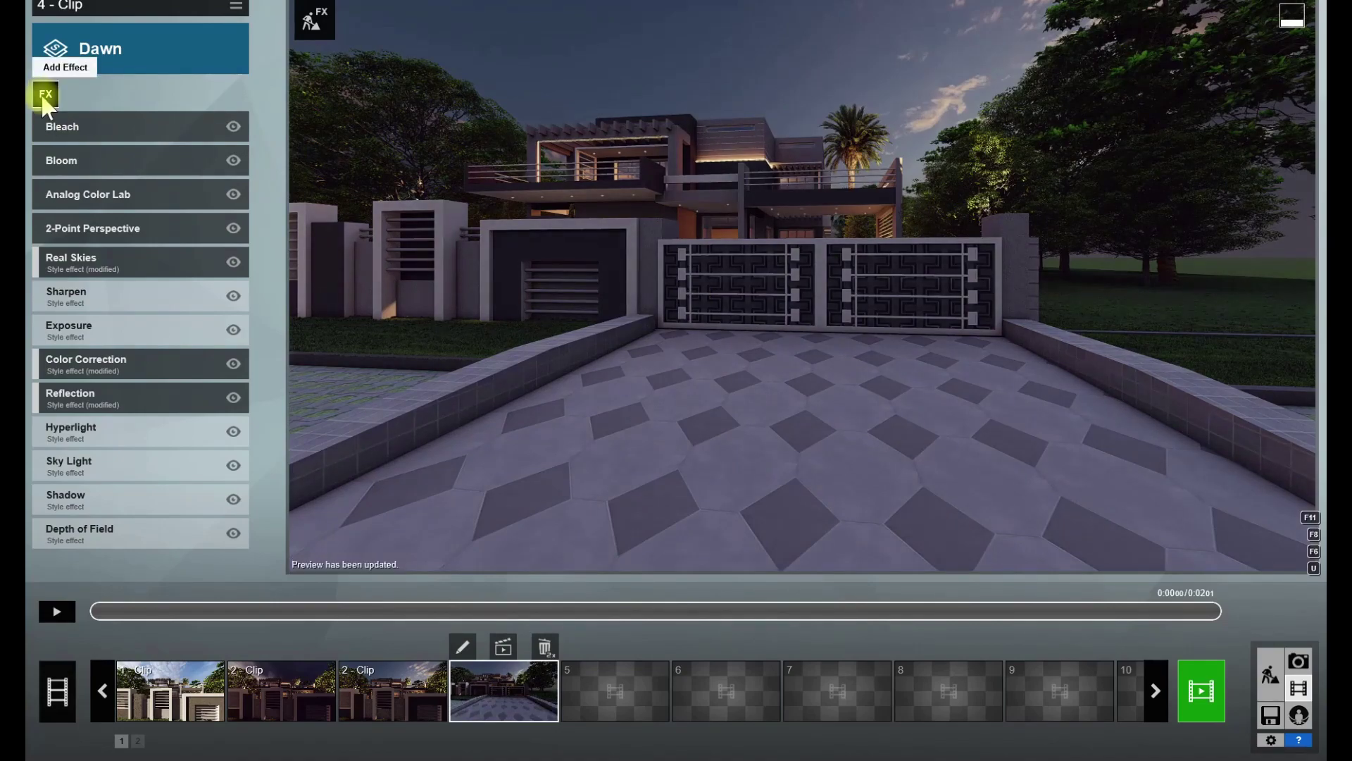
- Add the Advanced Move animation effect to clip 4 and open it for editing
left_click(45, 96)
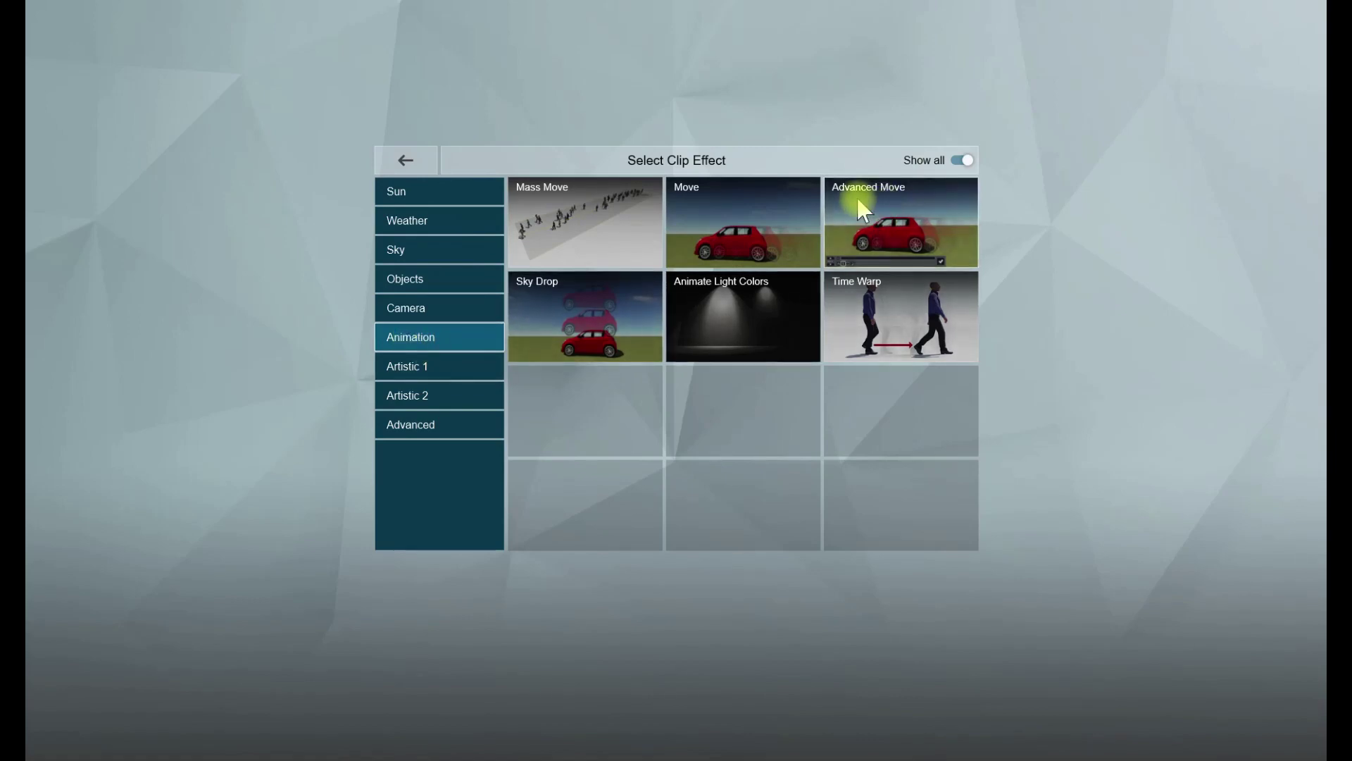
left_click(885, 223)
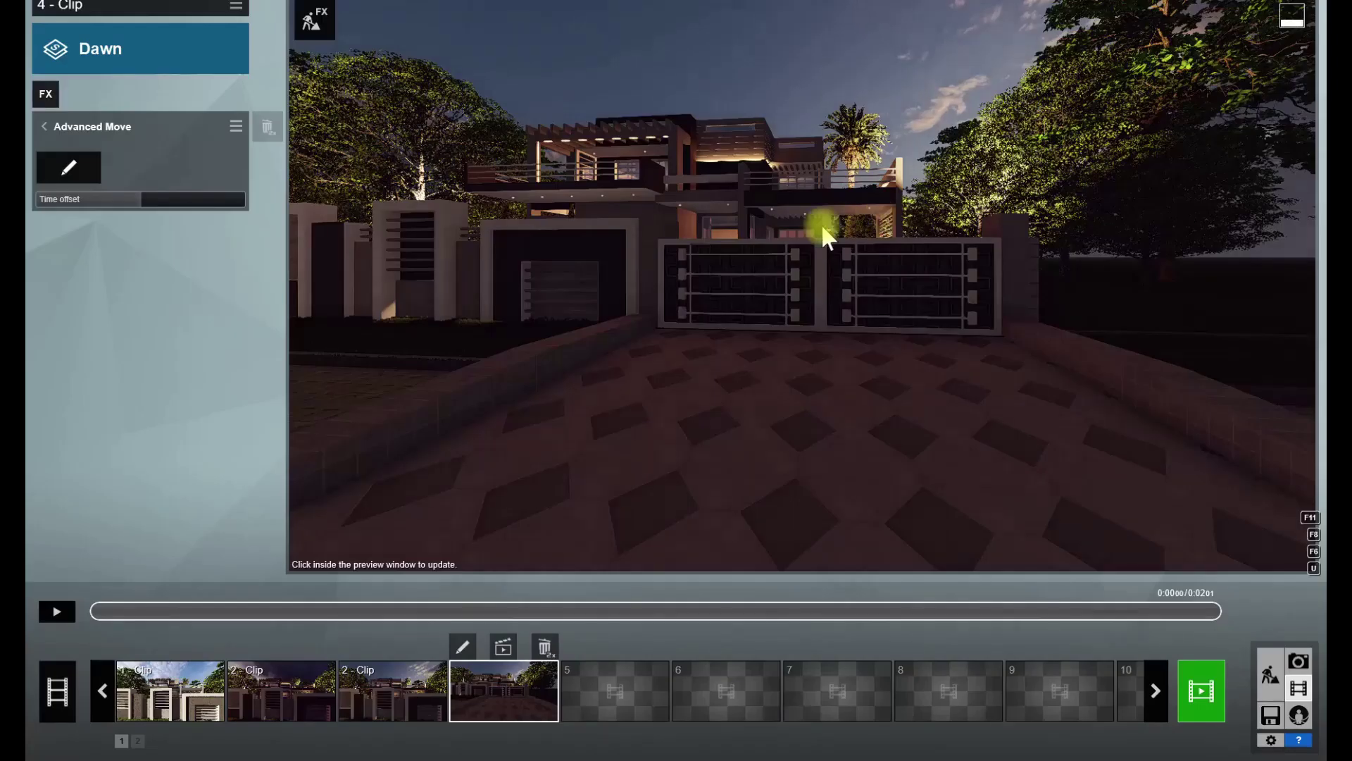
left_click(69, 170)
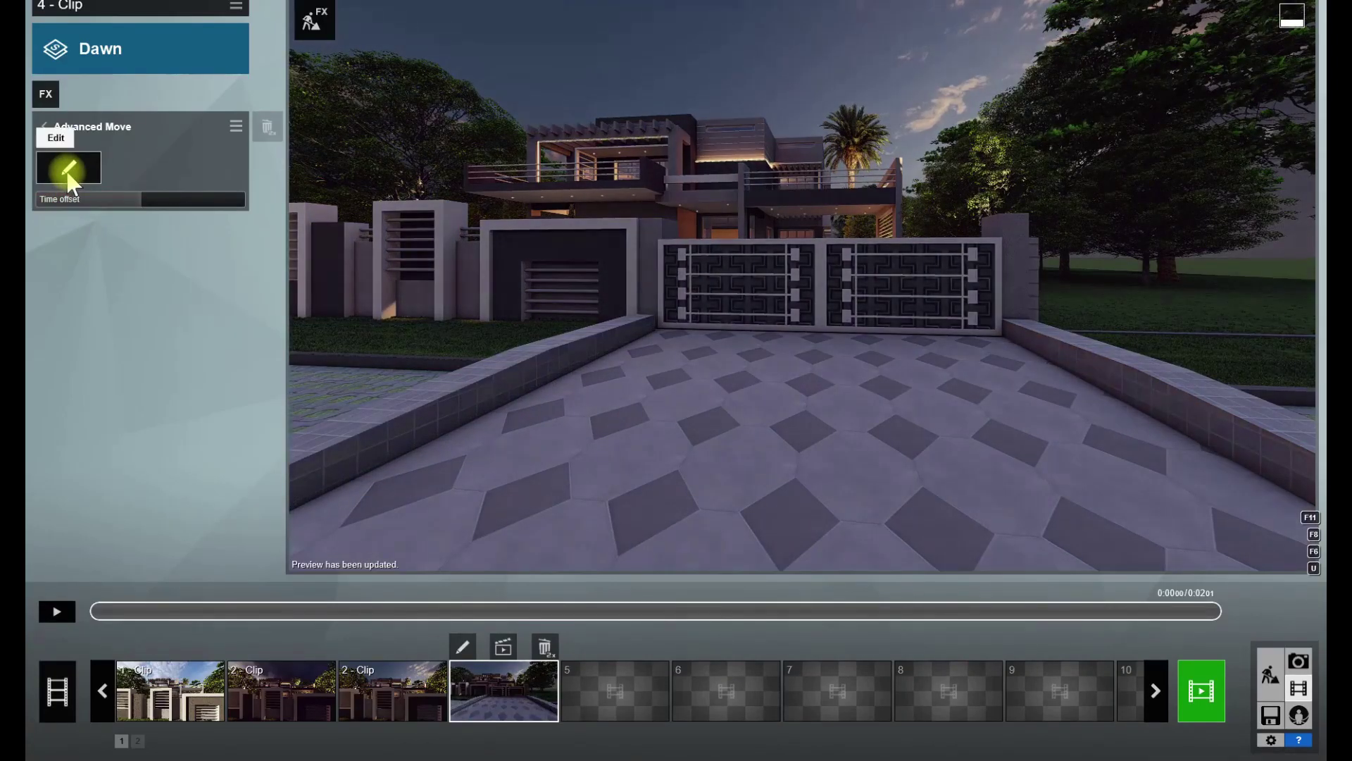
left_click(68, 170)
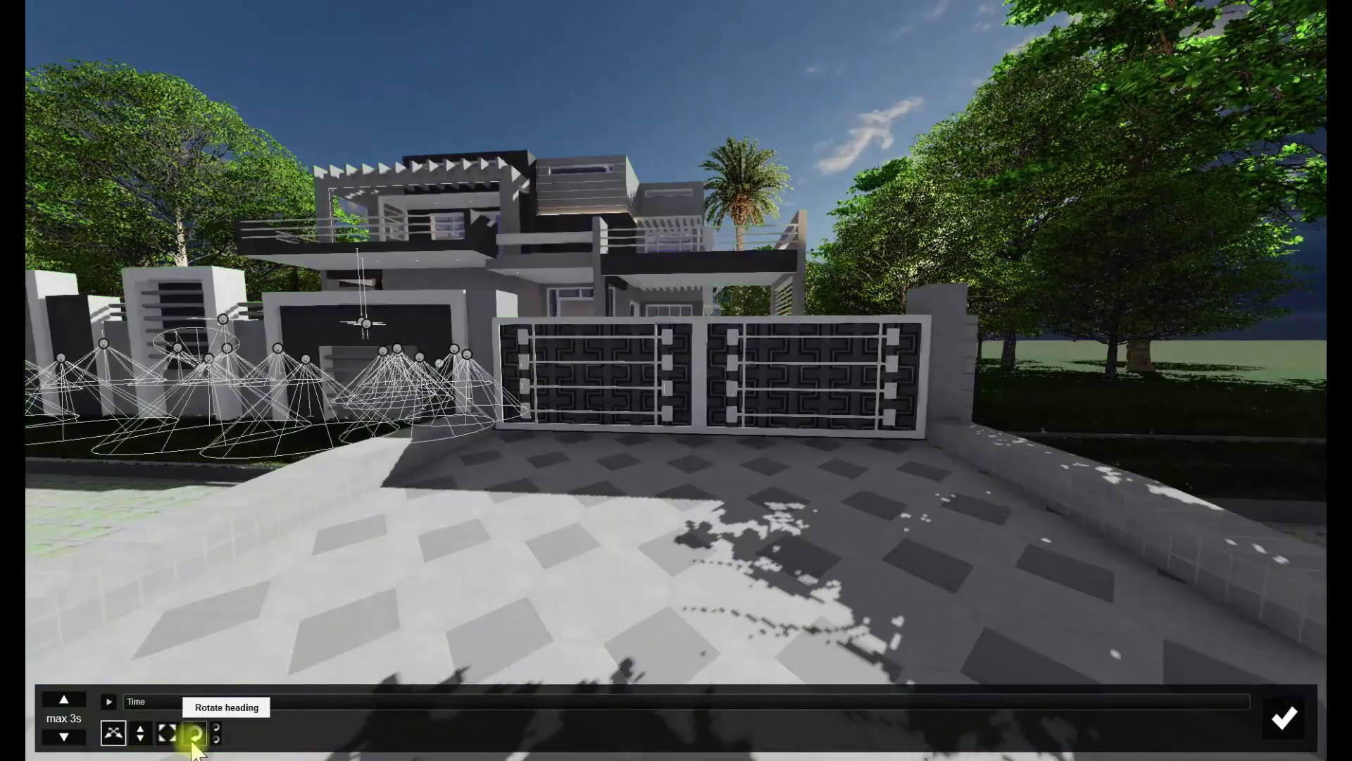
- Try to animate the gate's heading rotation from its lower right hinge corner
left_click(195, 732)
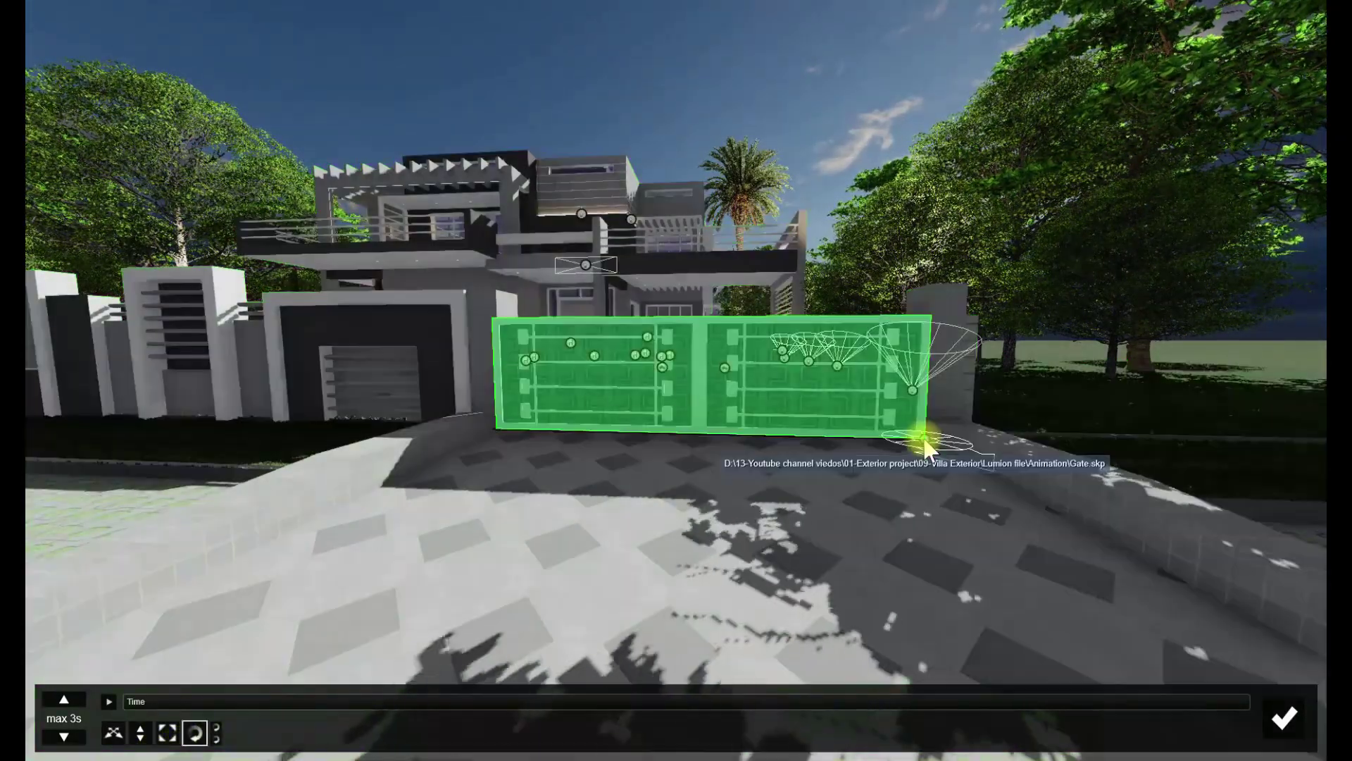
left_click_drag(924, 439, 964, 468)
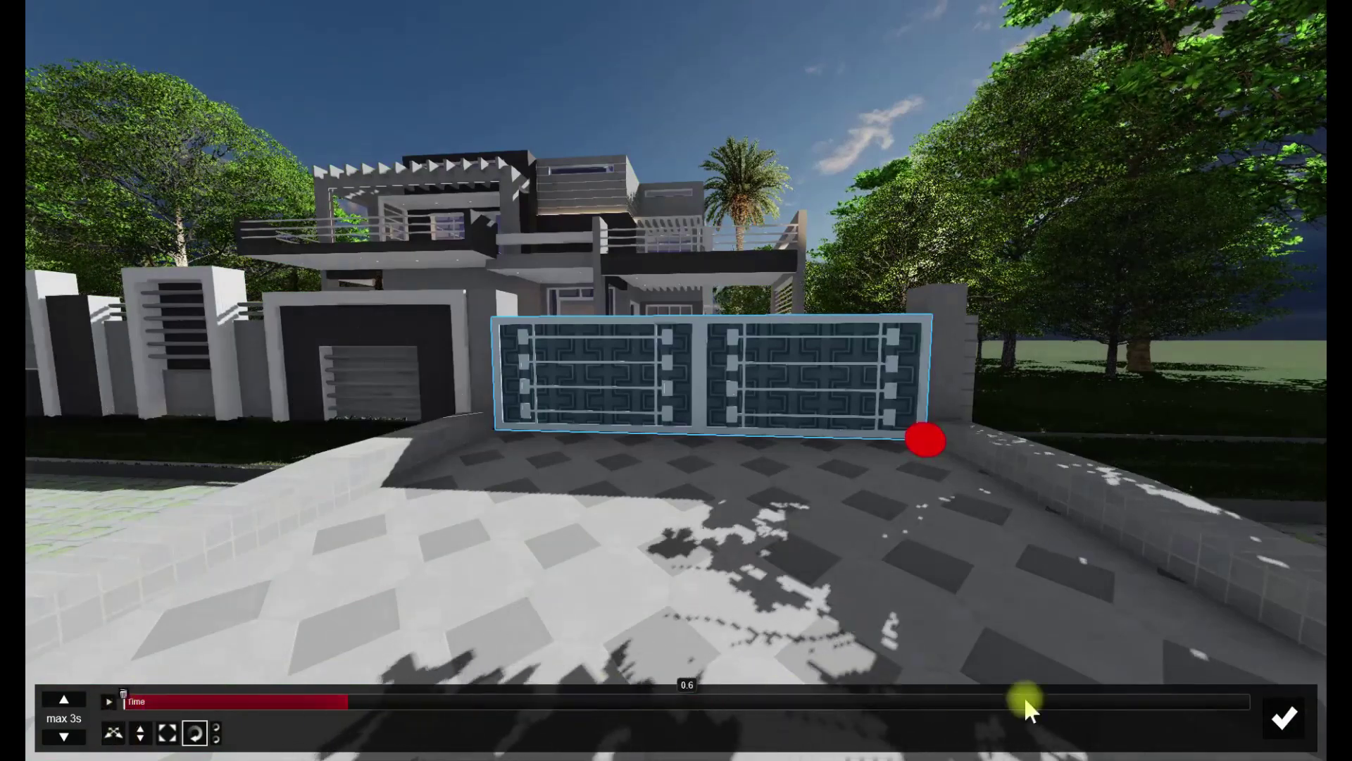
left_click(63, 737)
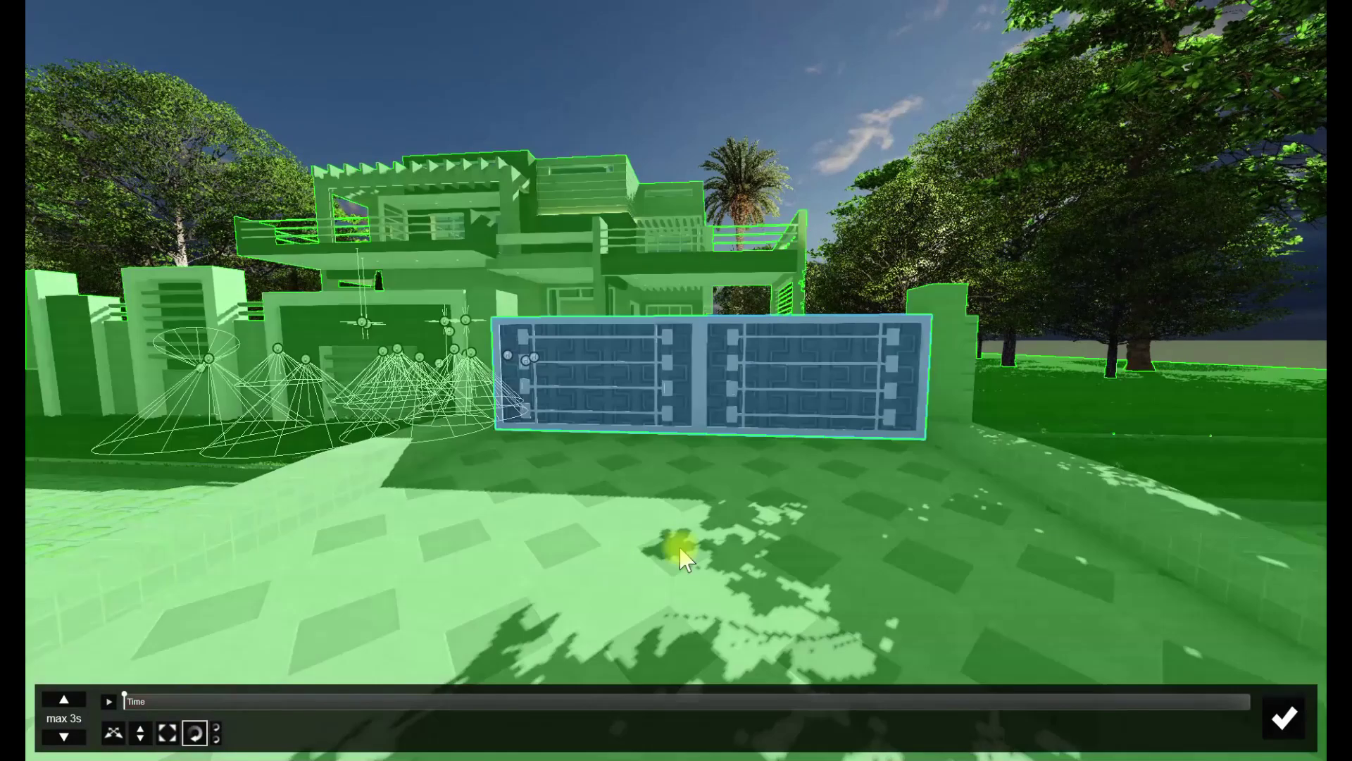
- Animate the gate sliding open from the right pillar to the left wall by 3.0 seconds, and save the movement
left_click(113, 732)
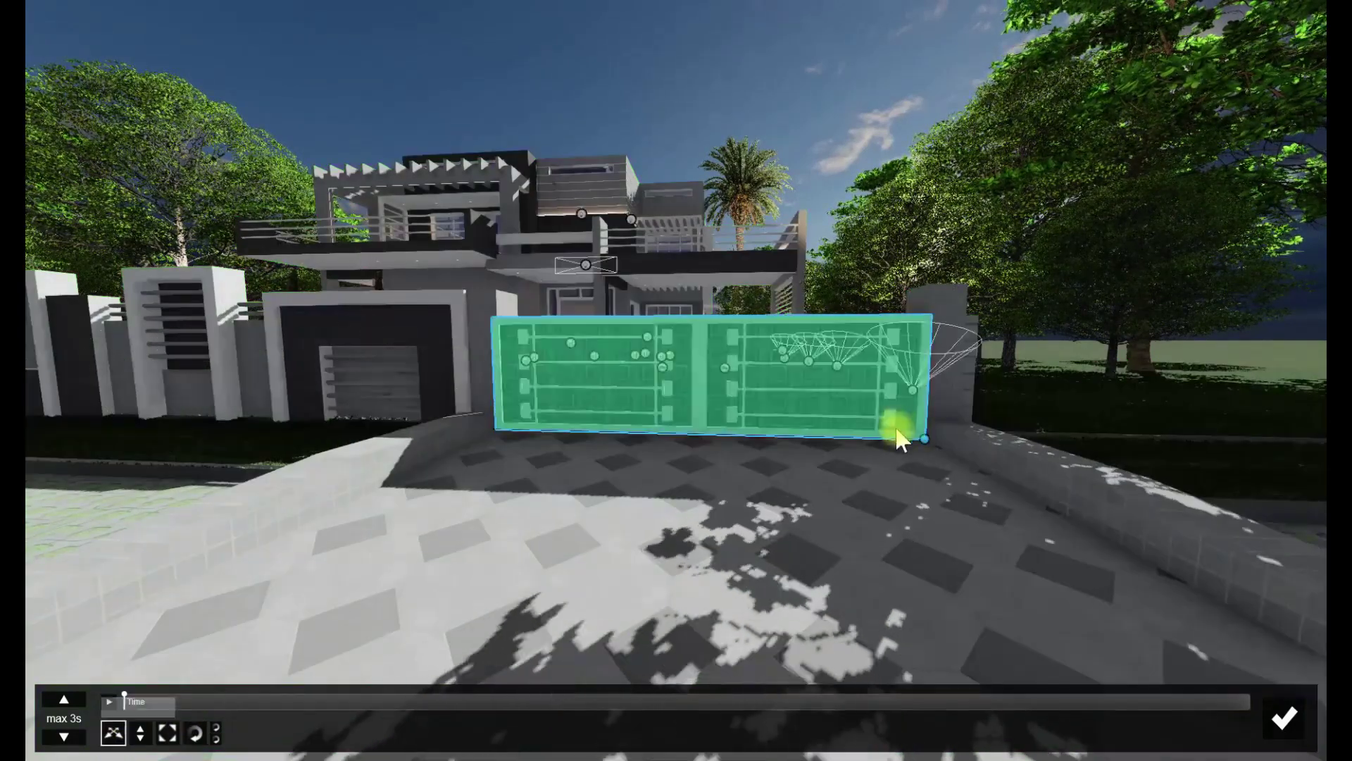
mouse_move(926, 444)
right_mouse_down()
mouse_move(926, 296)
mouse_move(926, 451)
mouse_move(1032, 387)
mouse_move(972, 522)
mouse_move(842, 493)
mouse_move(918, 423)
right_mouse_up()
key("w")
key("w")
key("q")
key("s")
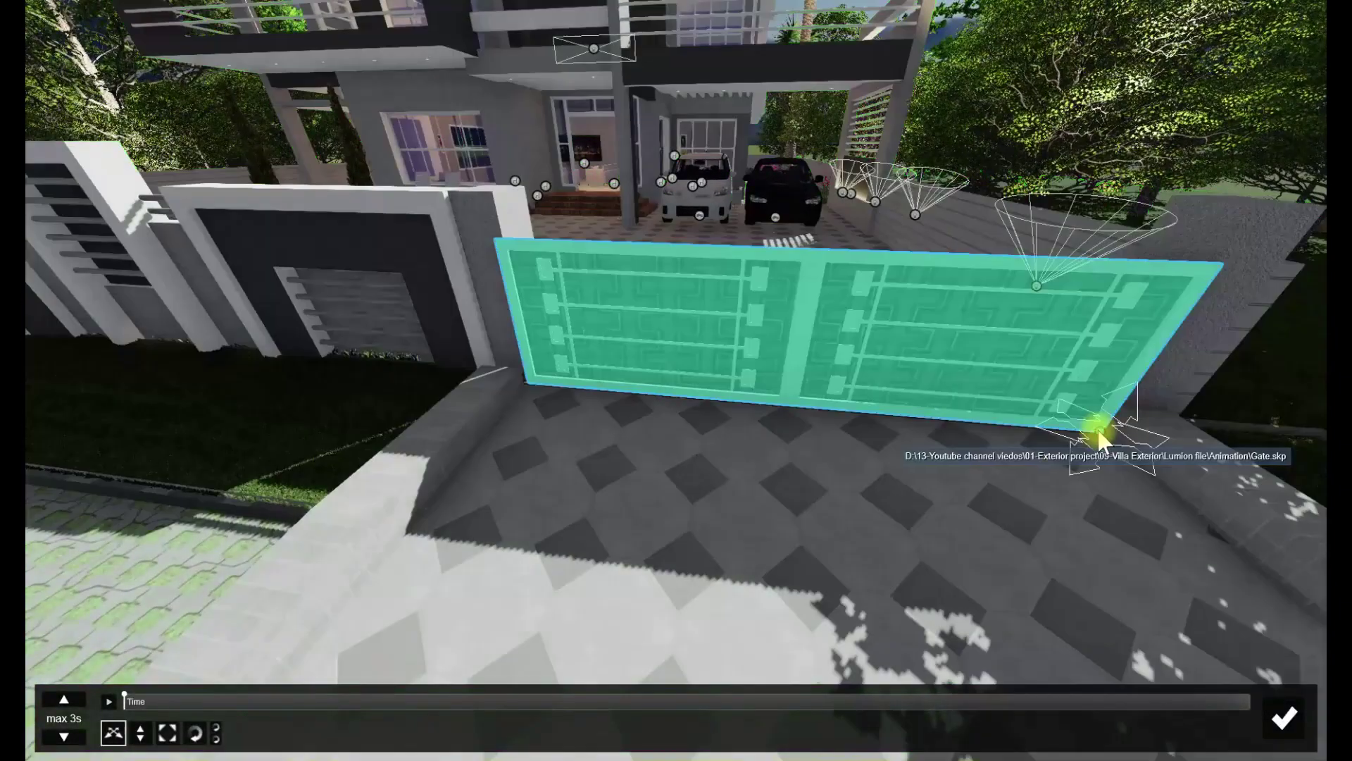
left_click_drag(1099, 433, 545, 389)
right_click_drag(550, 386, 612, 176)
key("s")
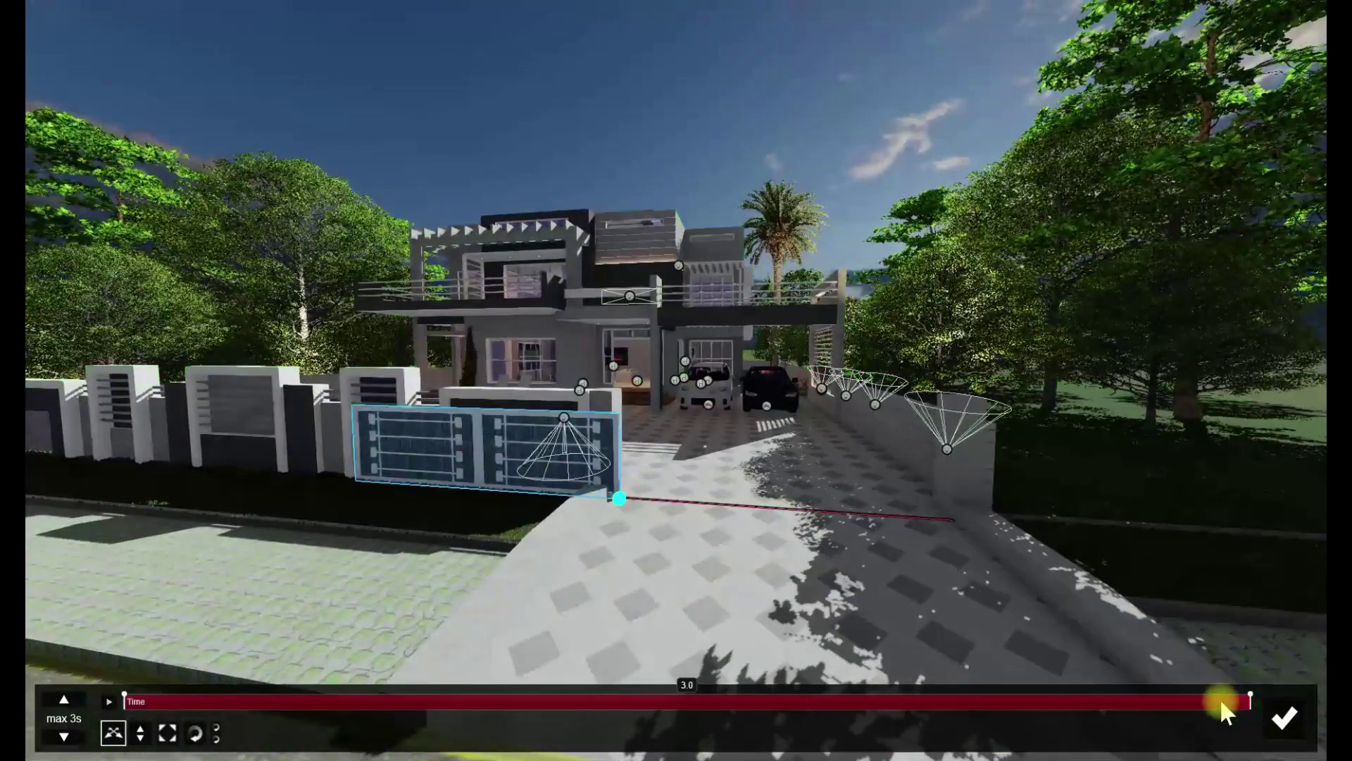
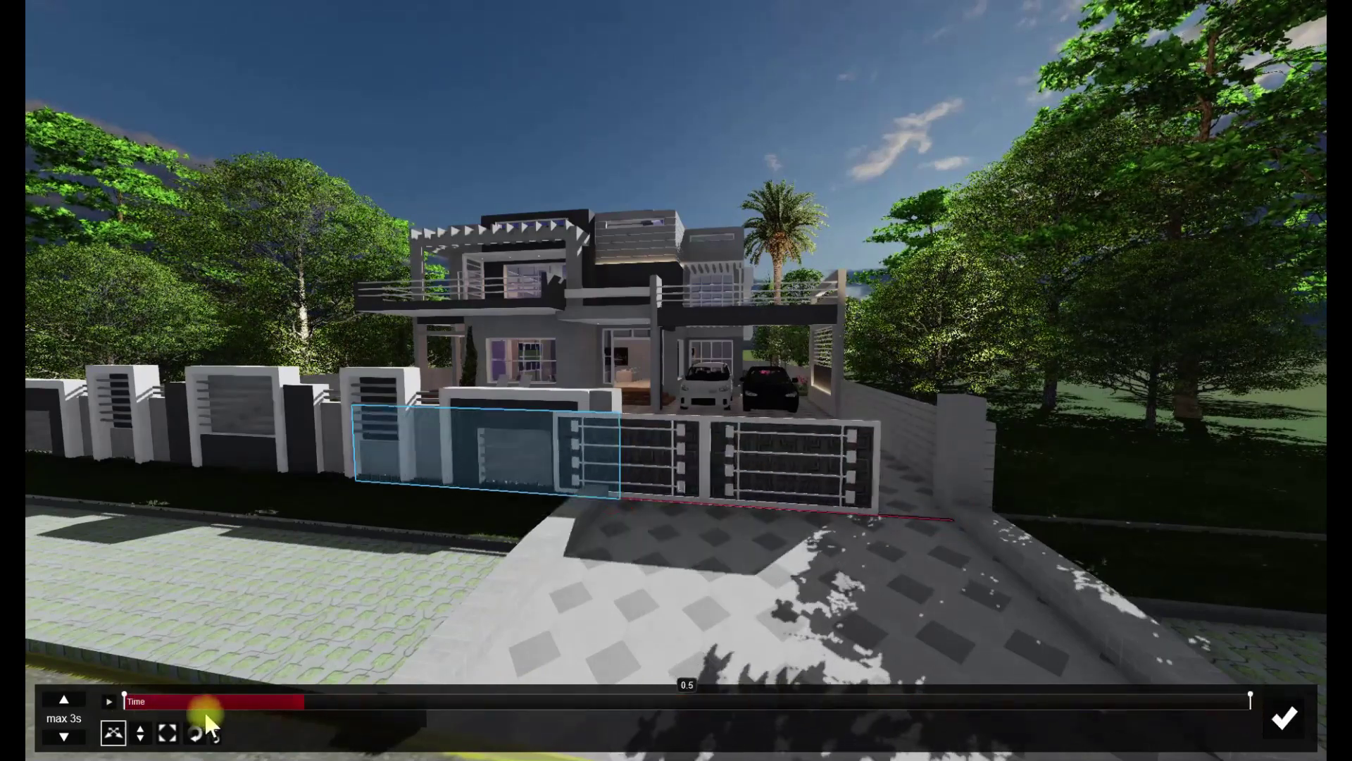
left_click(1278, 706)
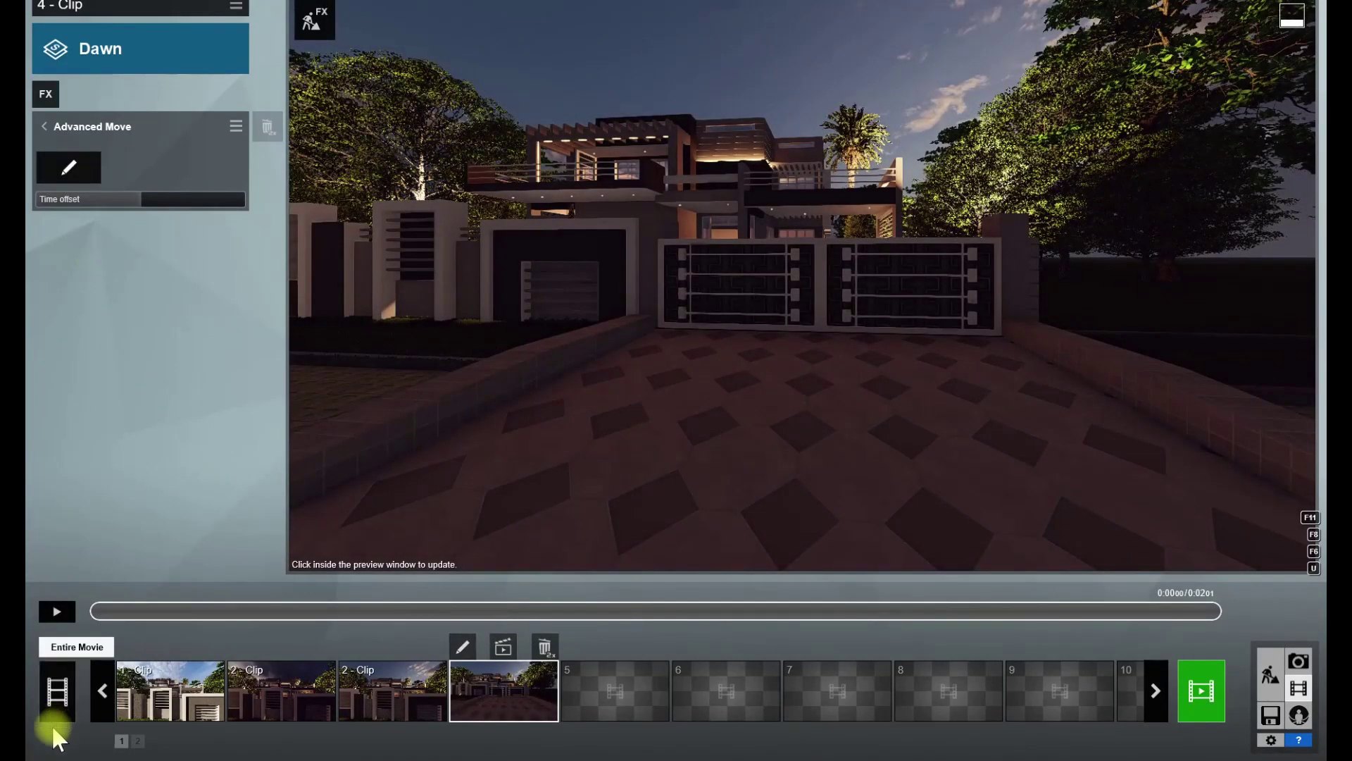
- Preview clip 4, reopen its camera path and add two more keyframes approaching the open gateway
left_click(55, 610)
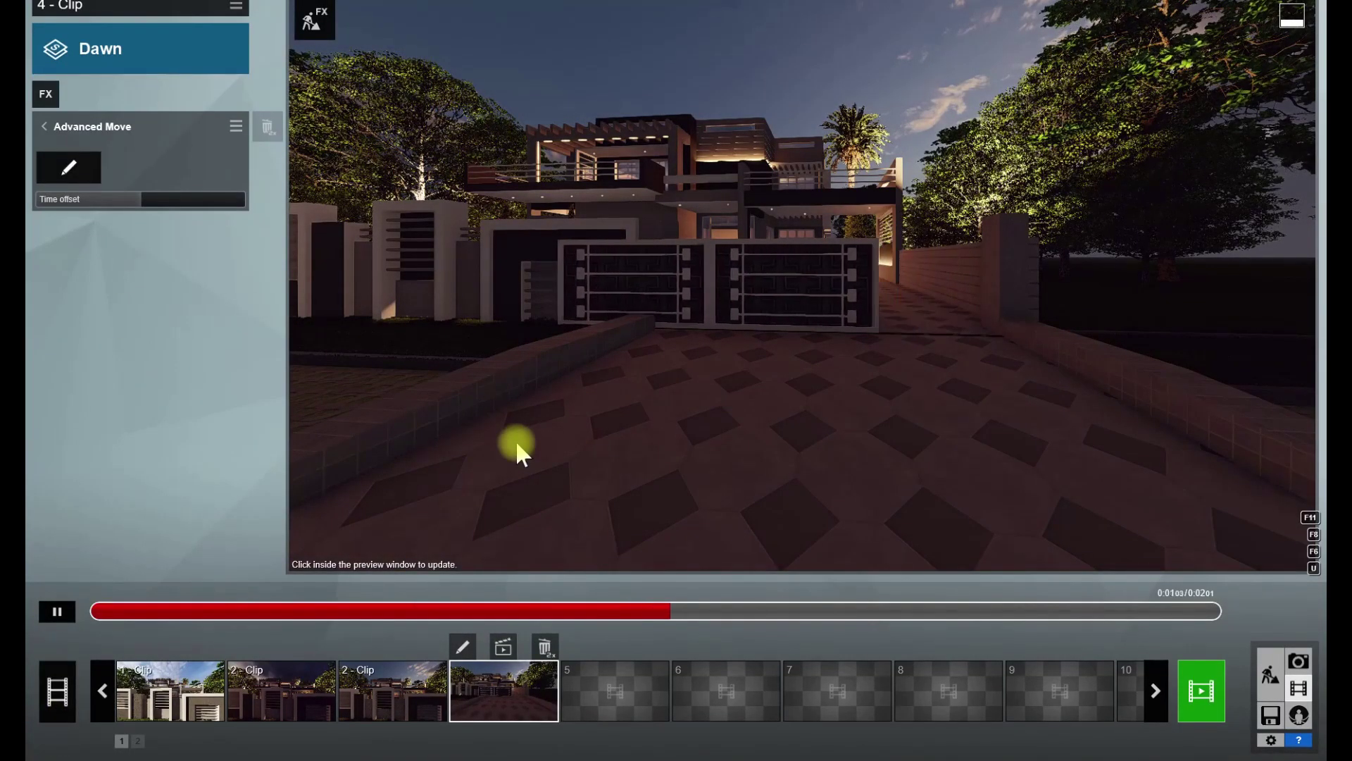
left_click(462, 646)
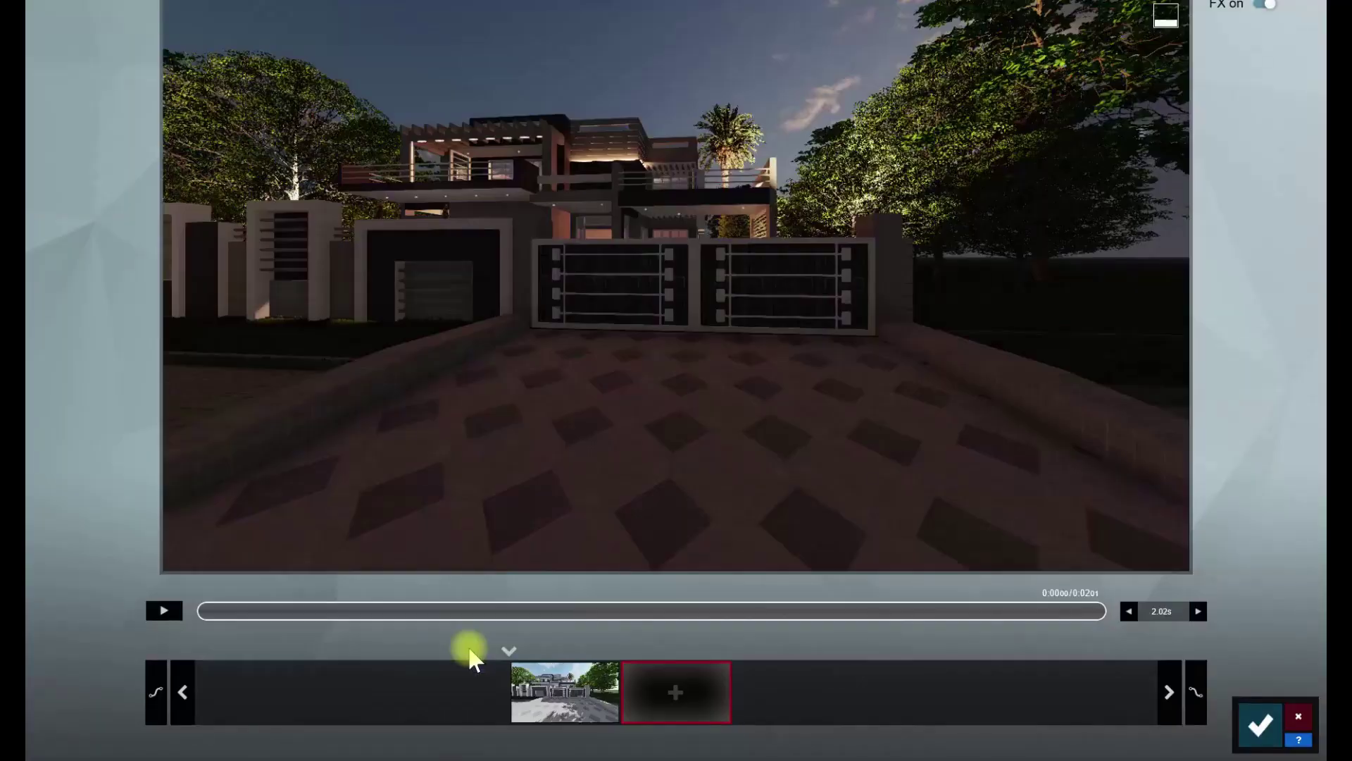
key("w")
right_click_drag(794, 337, 810, 303)
left_click(662, 690)
scroll(700, 416, "up", 5)
left_click(680, 691)
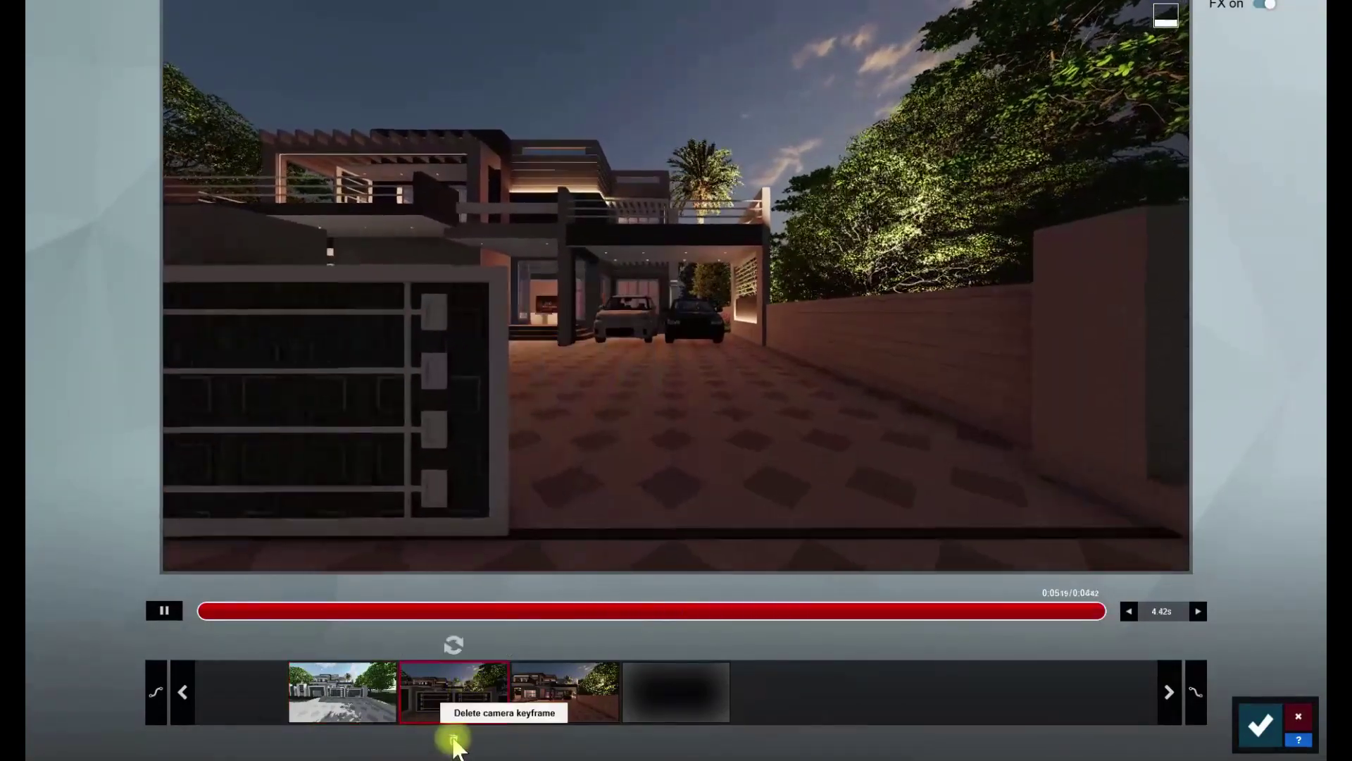
- Delete the two extra camera keyframes, keeping only the original gate view, and save clip 4
left_click(451, 736)
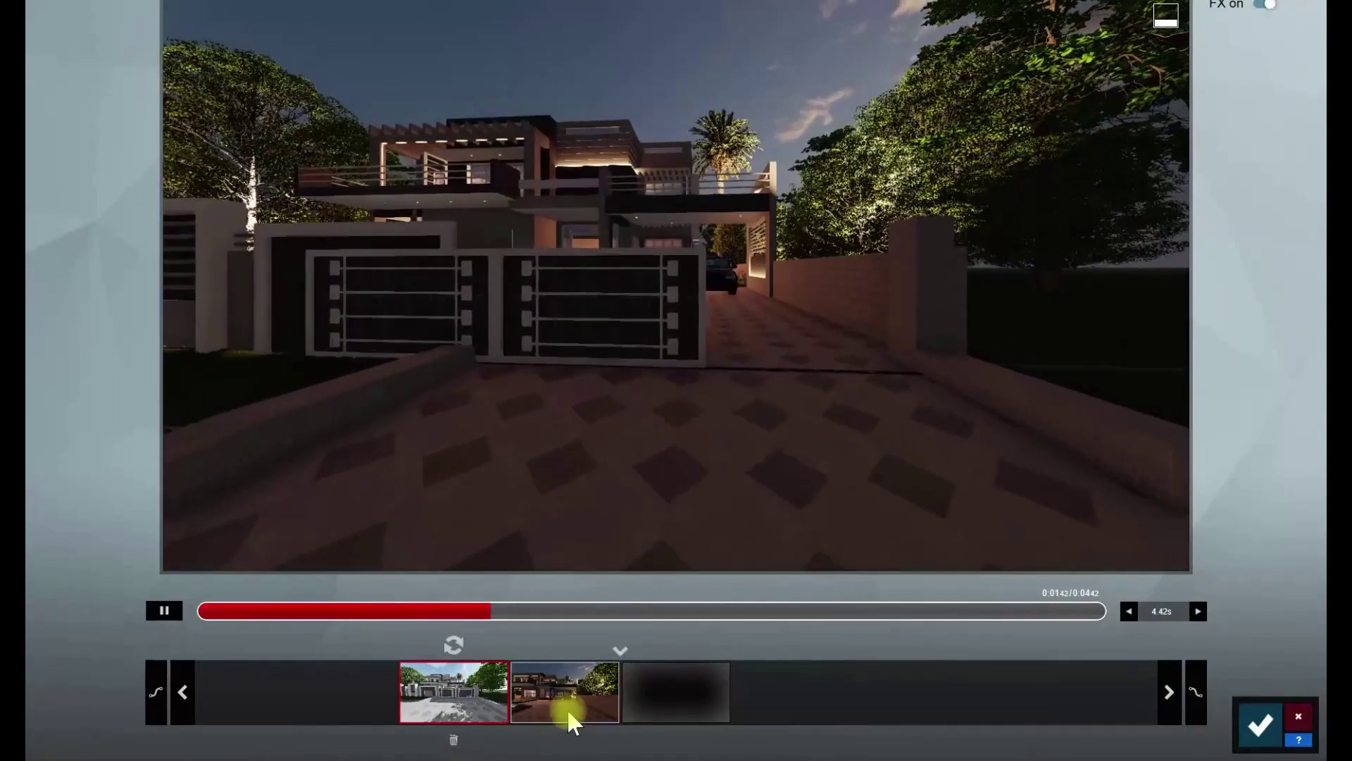
left_click(563, 737)
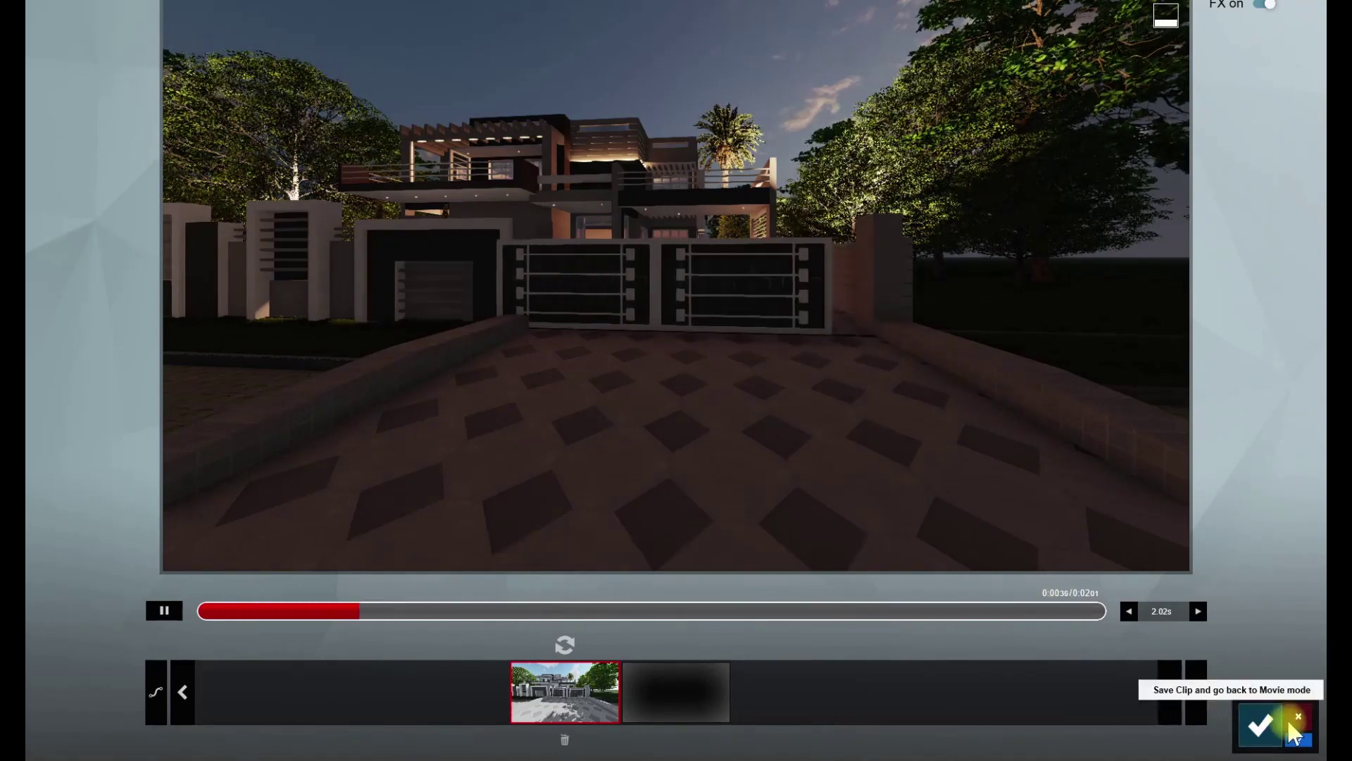
left_click(1260, 724)
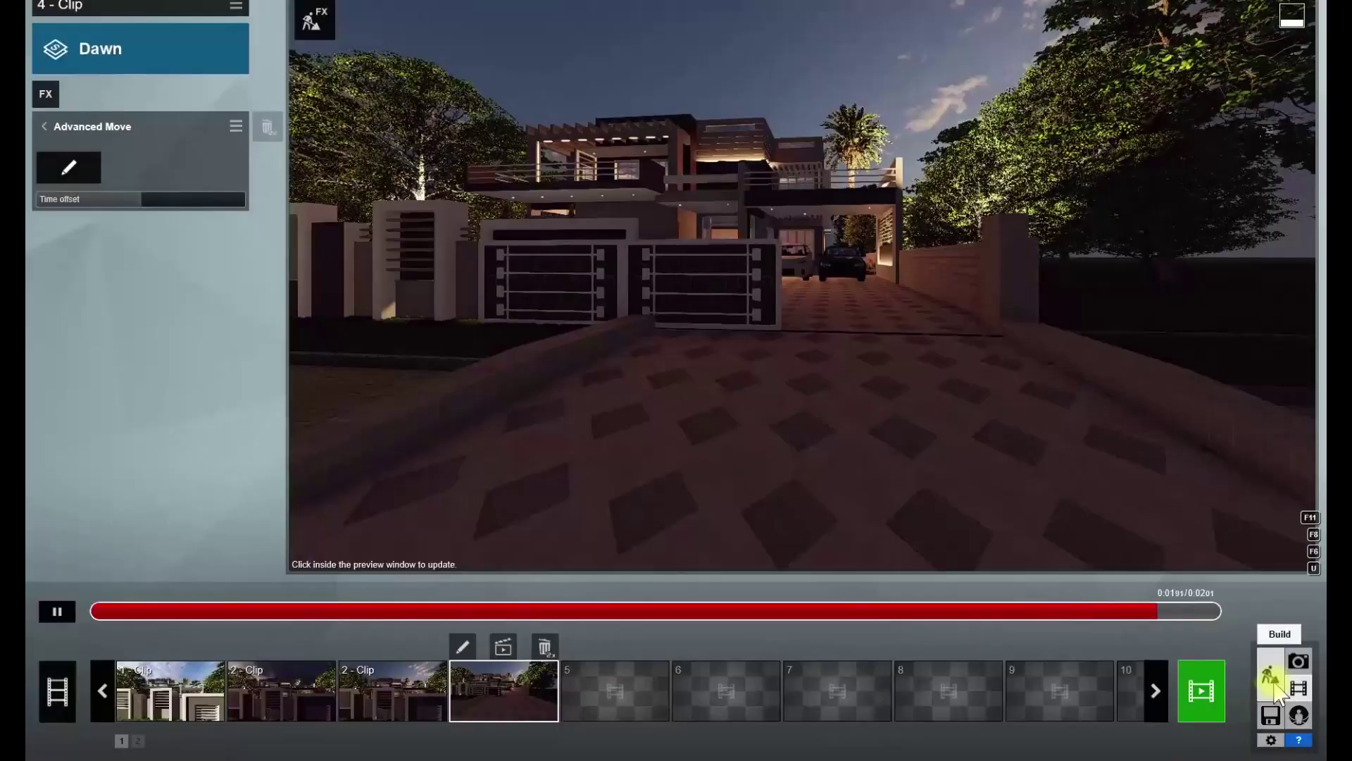
- Return to Build mode and go to the villa's main door opening above the wooden entrance steps
left_click(1273, 683)
key("w")
key("w")
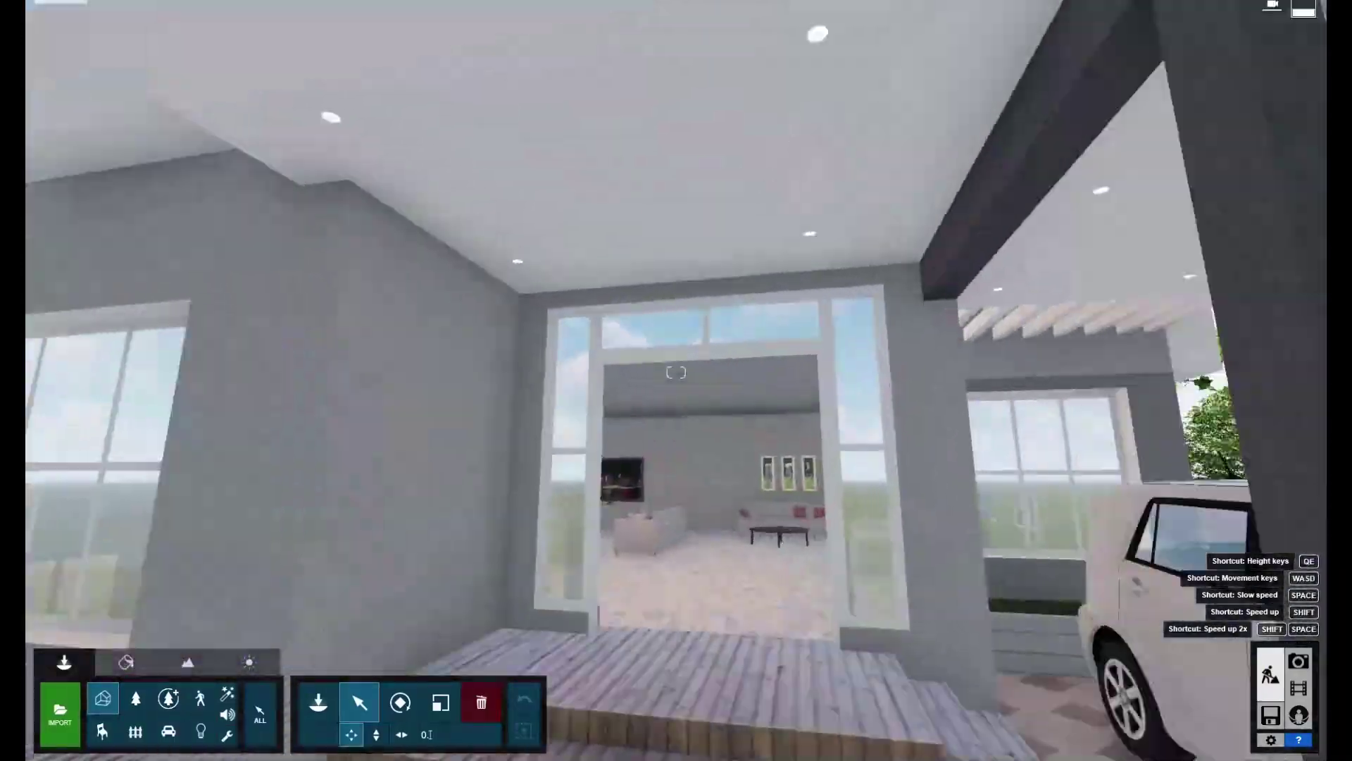
- Import the model main door left.skp and place it against the left side of the villa's main door opening
key("s")
key("w")
key("w")
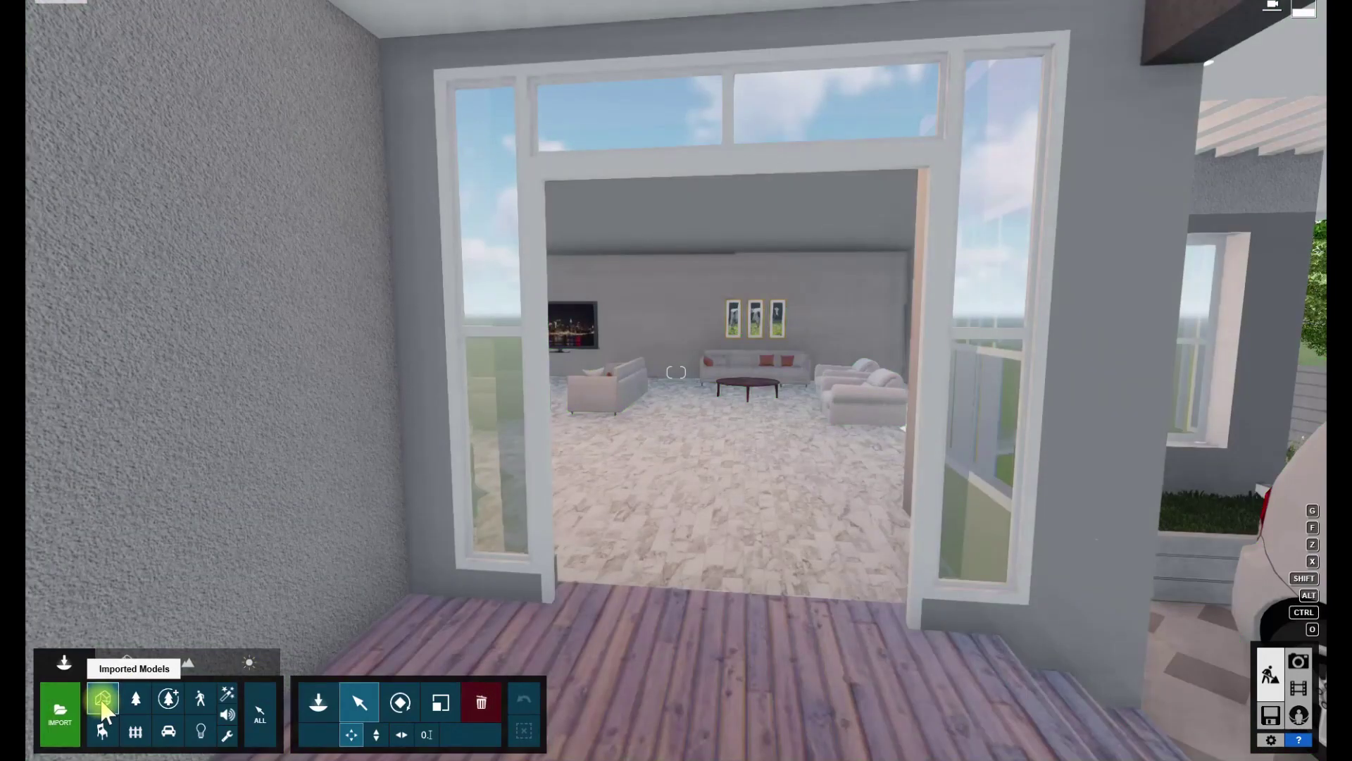
left_click(62, 722)
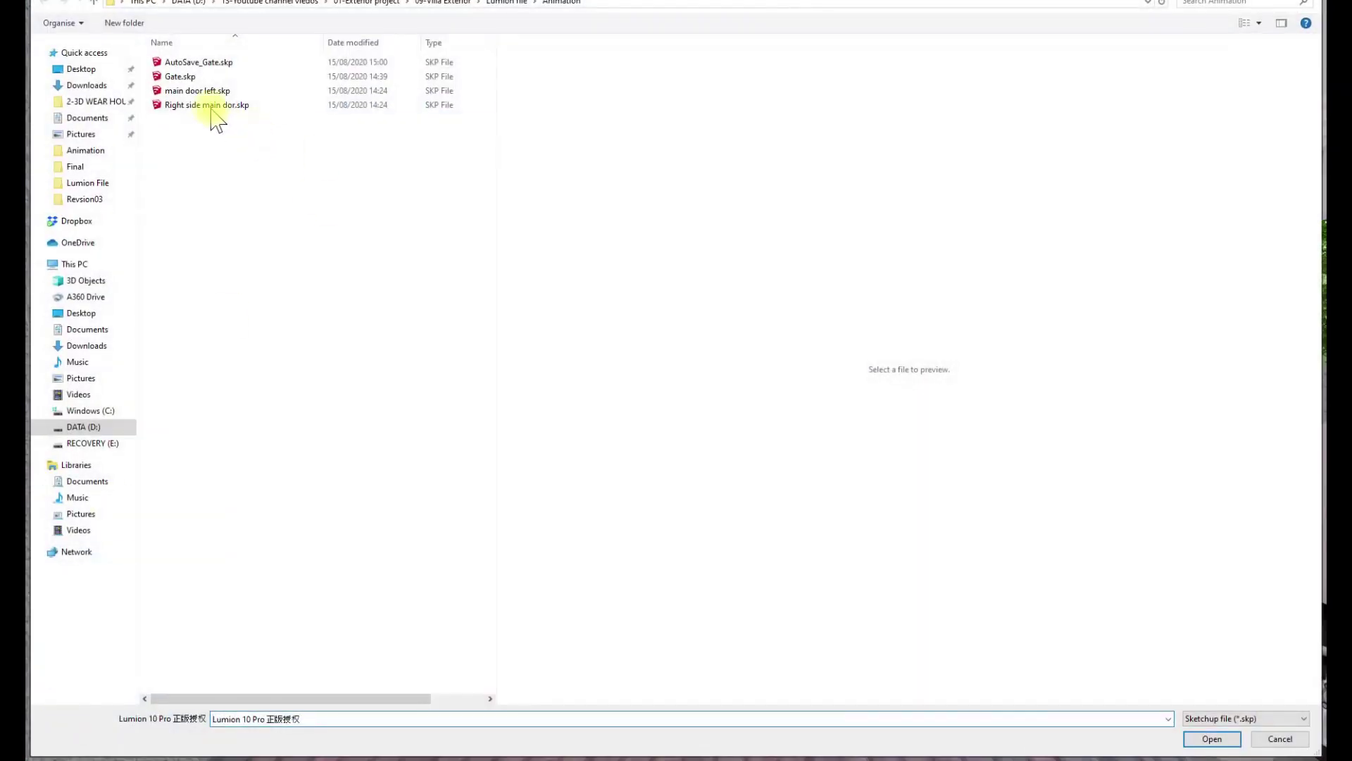
double_click(199, 92)
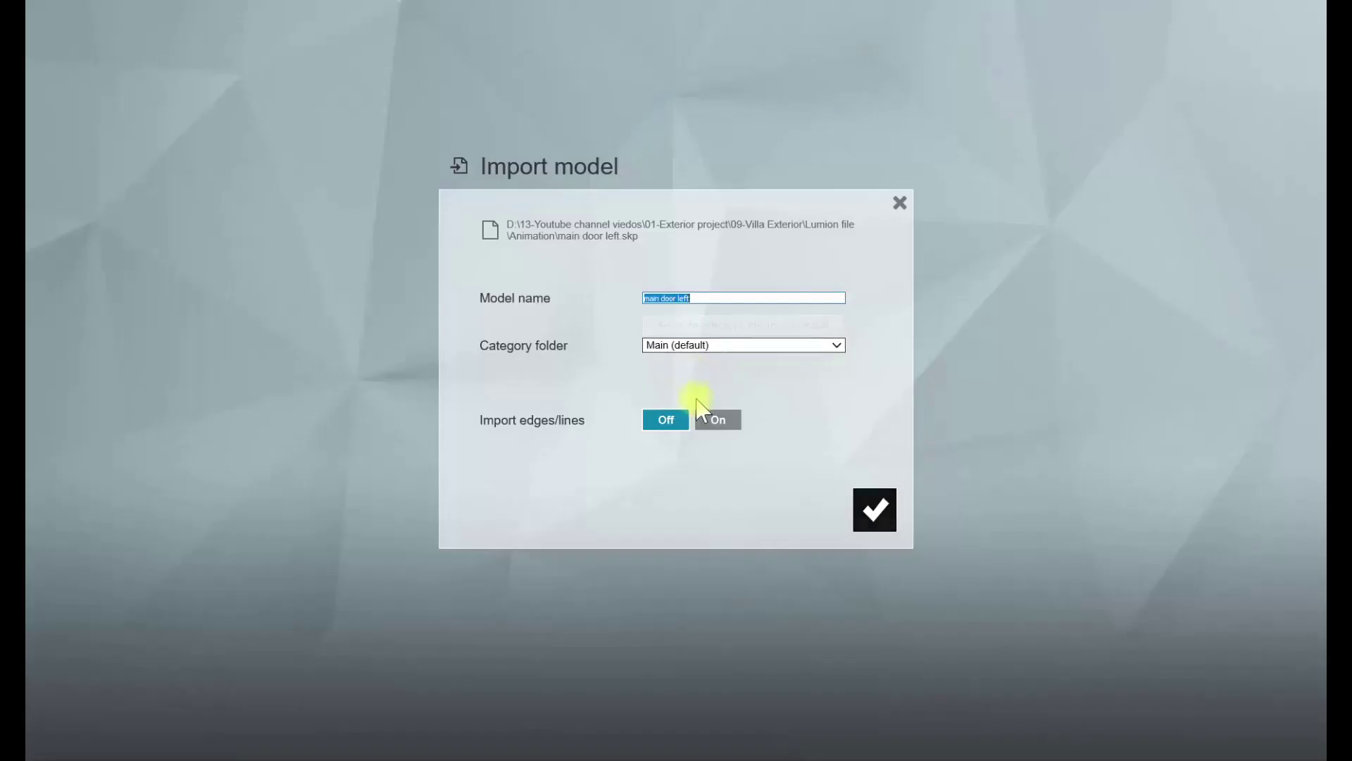
left_click(874, 510)
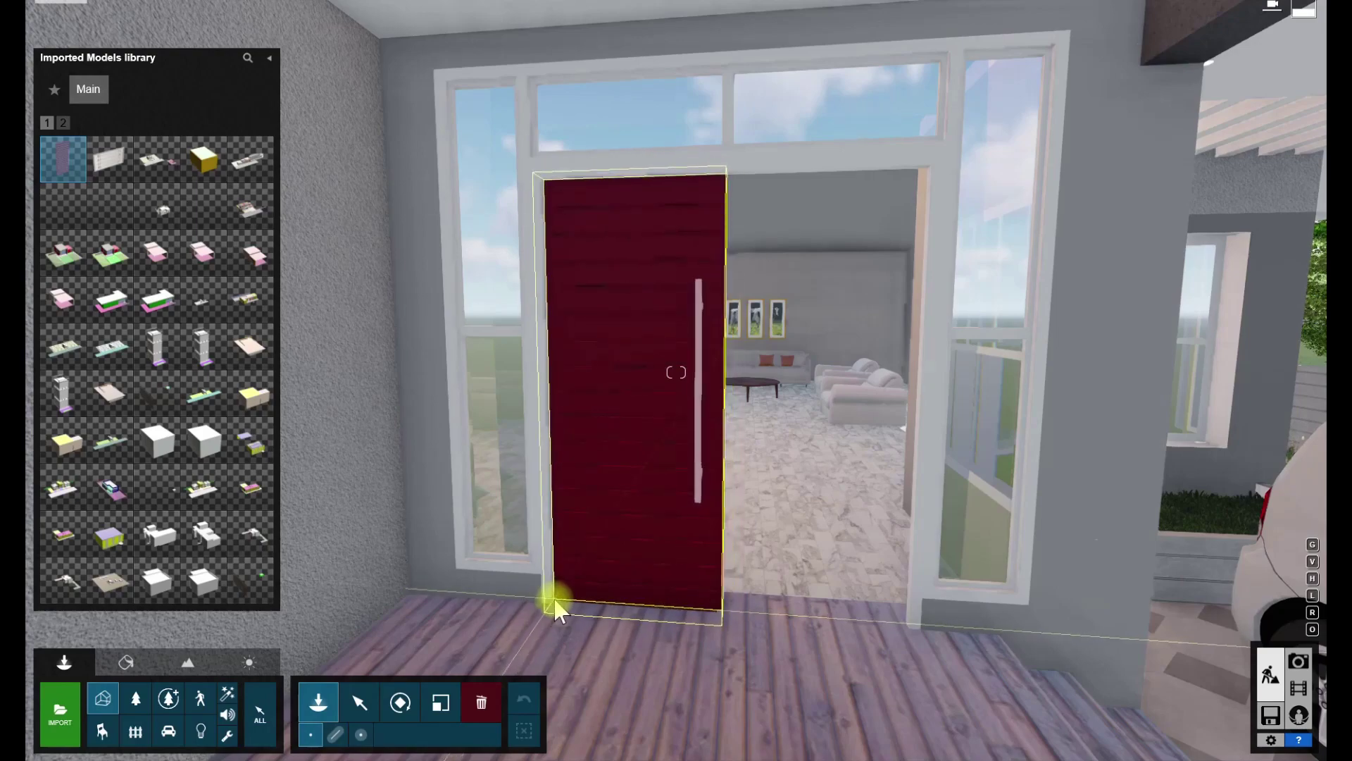
left_click(554, 610)
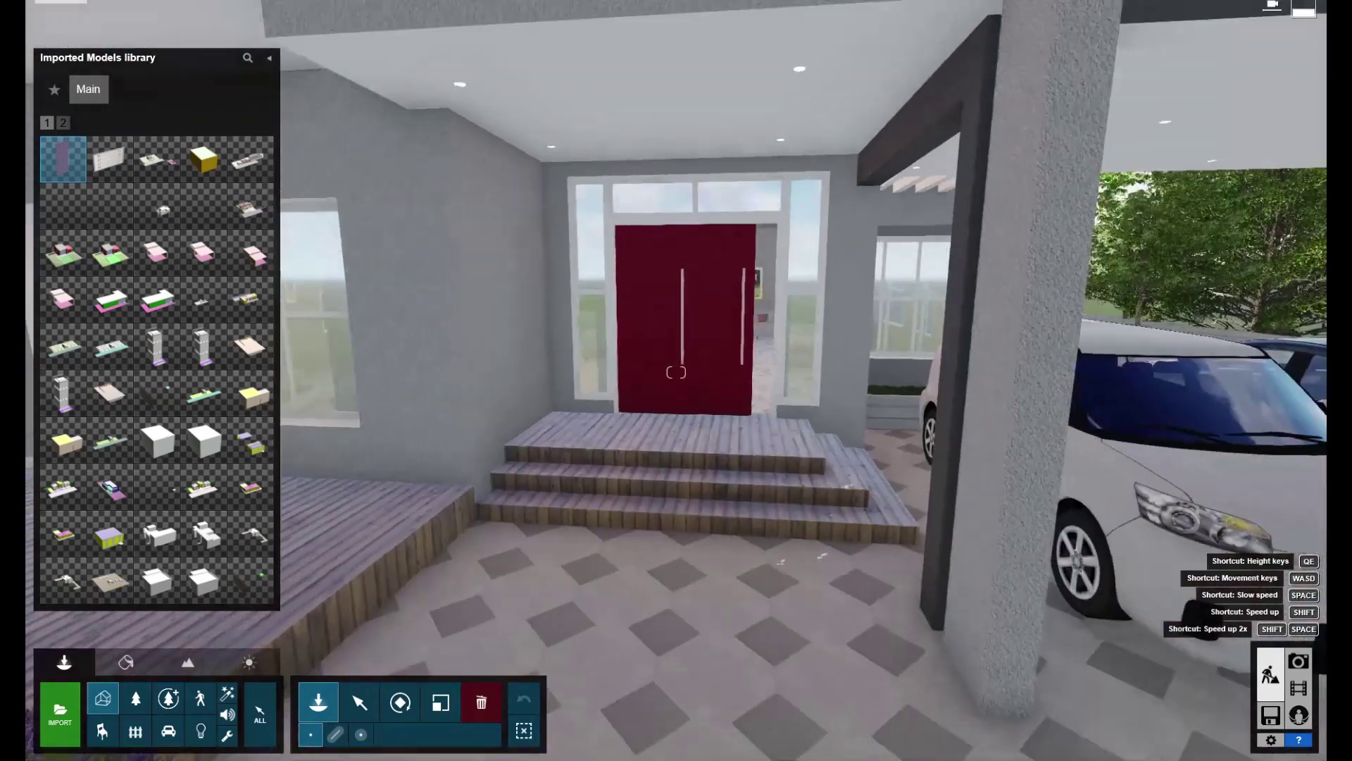
- Import the model Right side main dor.skp and place it against the right side of the main door opening
key("w")
key("s")
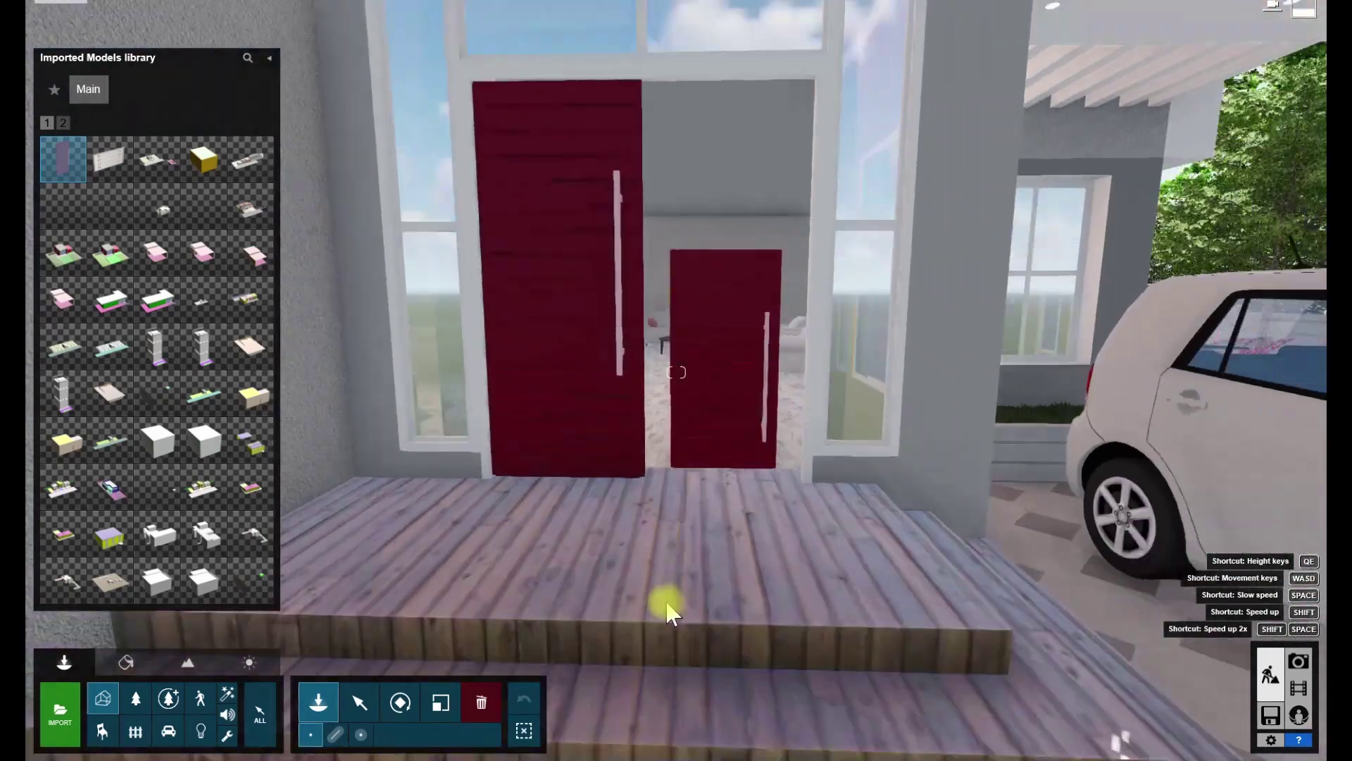
key("w")
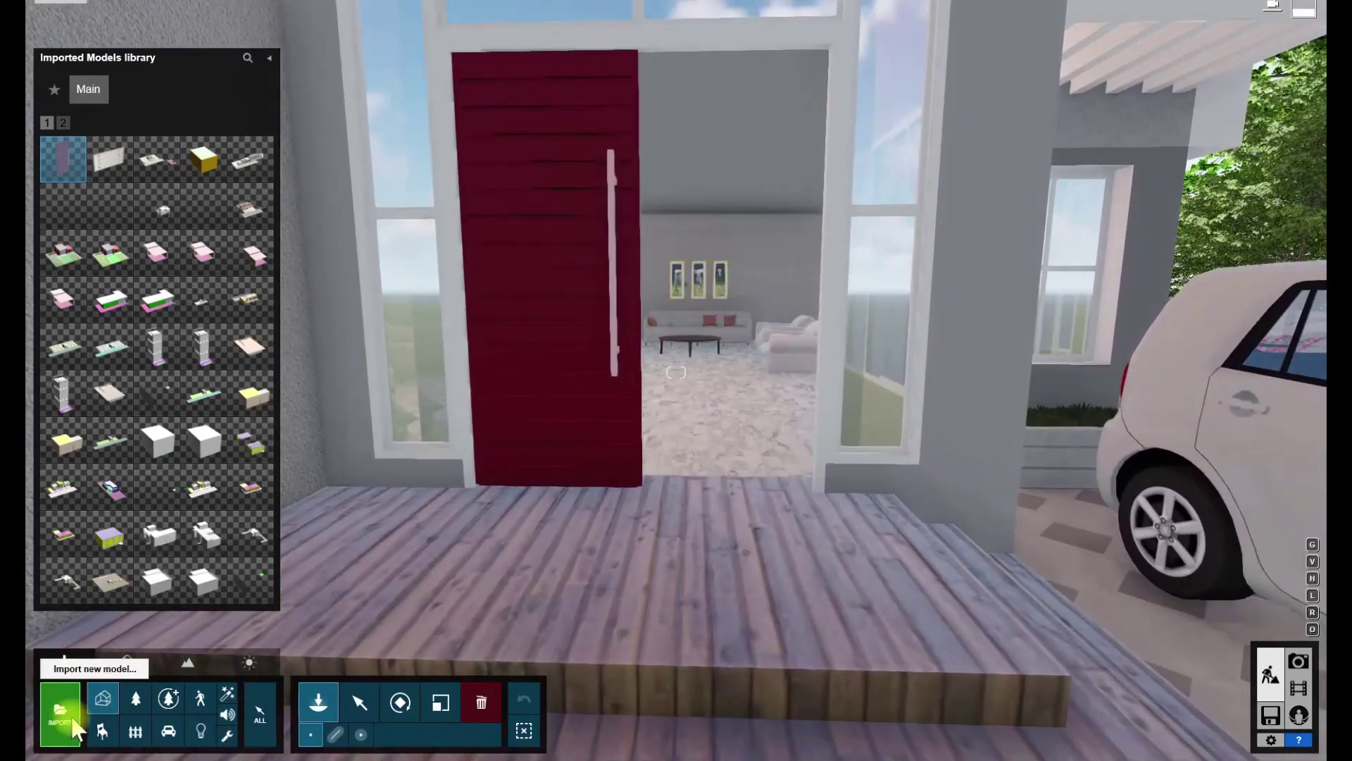
left_click(74, 728)
double_click(195, 109)
left_click(877, 509)
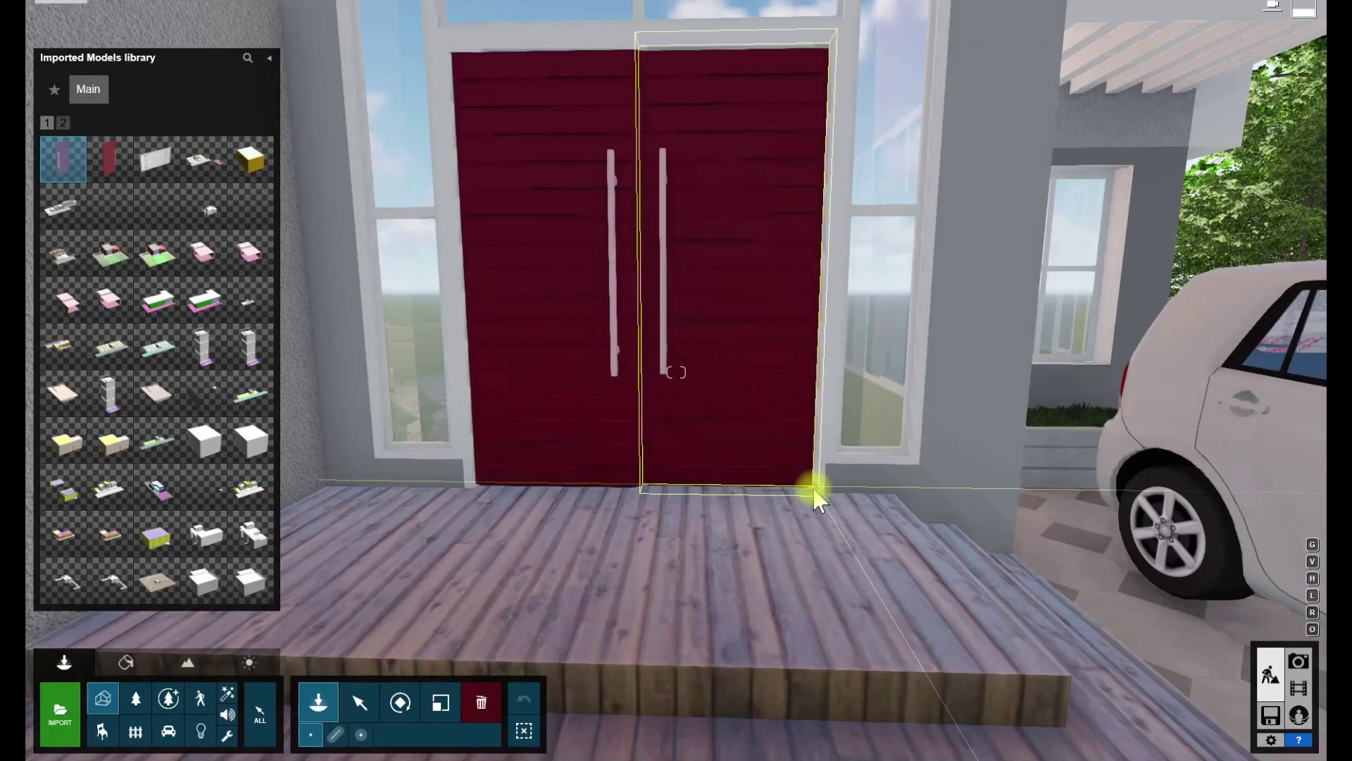
left_click(813, 490)
- Nudge the right door leaf into line with the left leaf inside the door frame
key("w")
right_click_drag(770, 493, 770, 546)
key("s")
right_click_drag(791, 423, 792, 471)
left_click(354, 700)
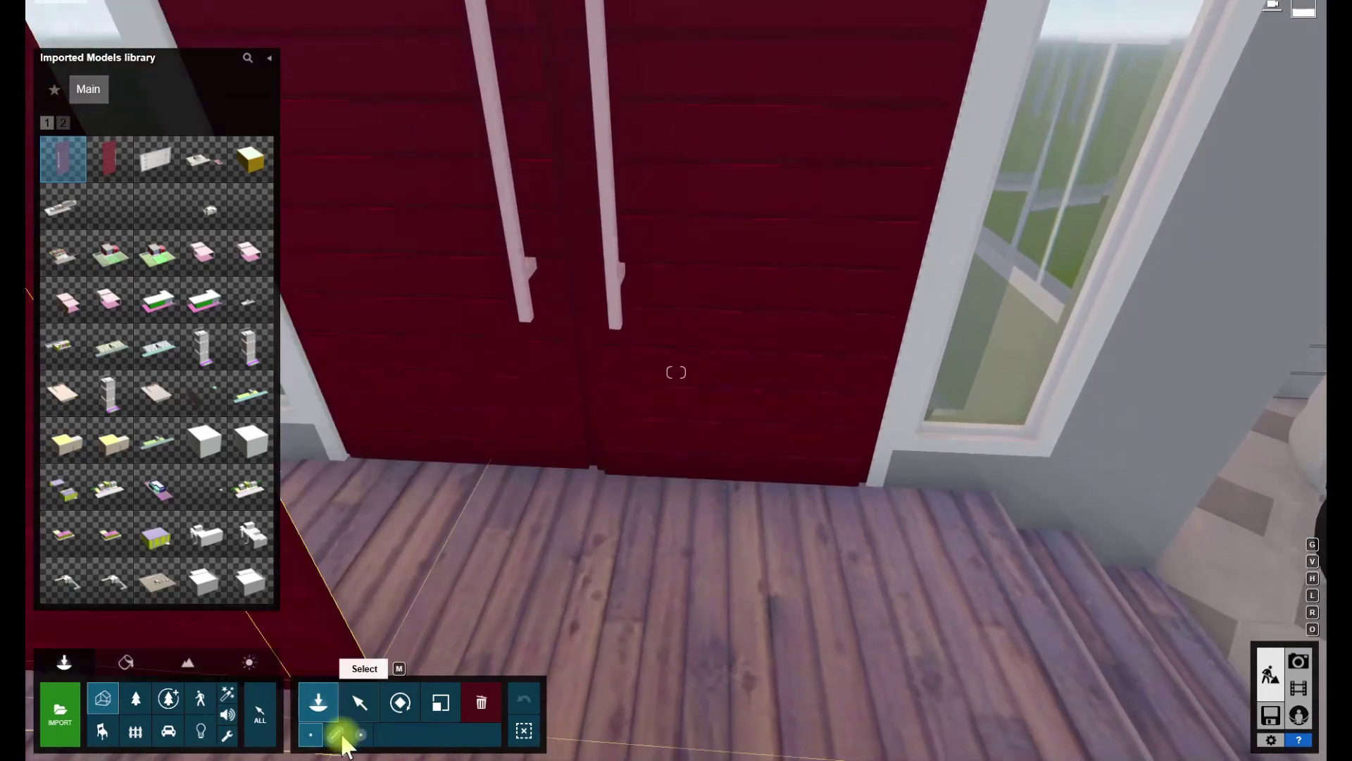
left_click(554, 547)
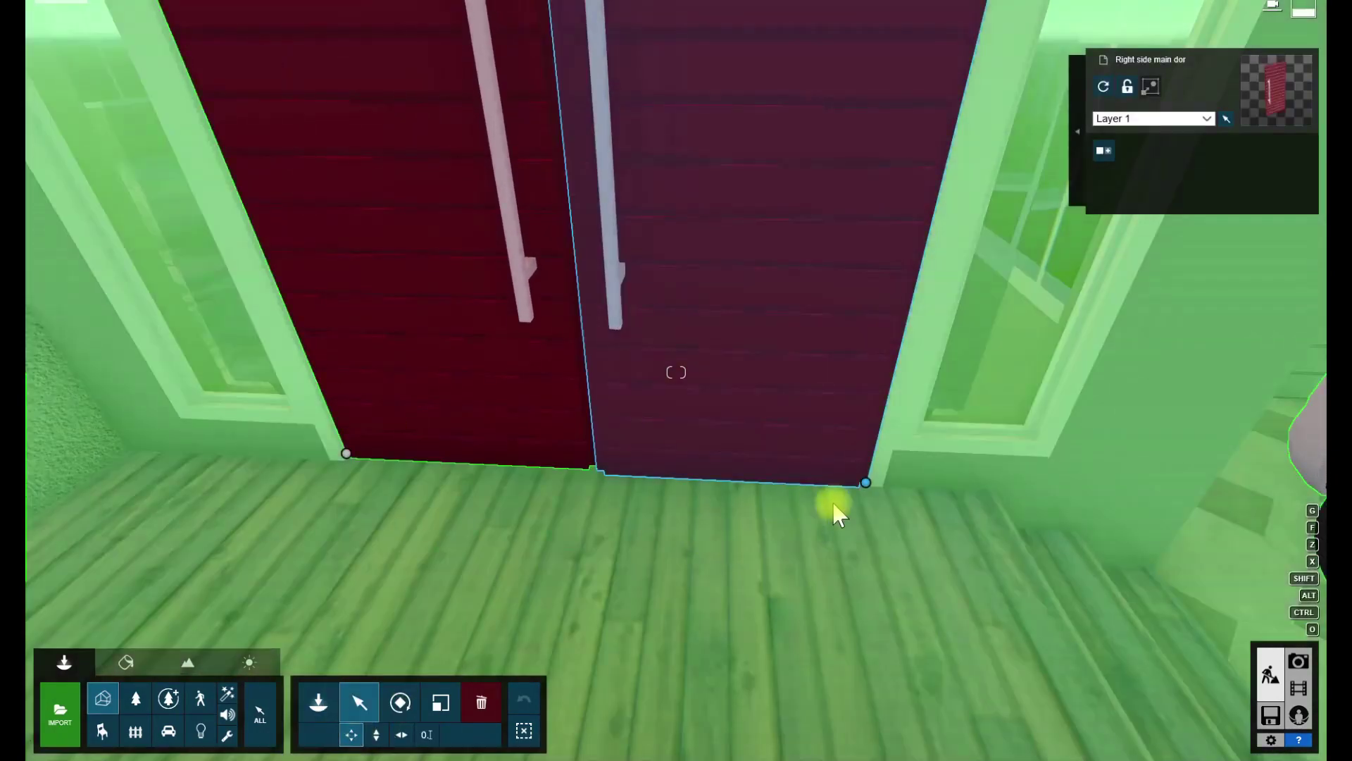
mouse_move(866, 486)
left_click_drag(865, 476, 864, 481)
right_click_drag(864, 481, 944, 429)
key("s")
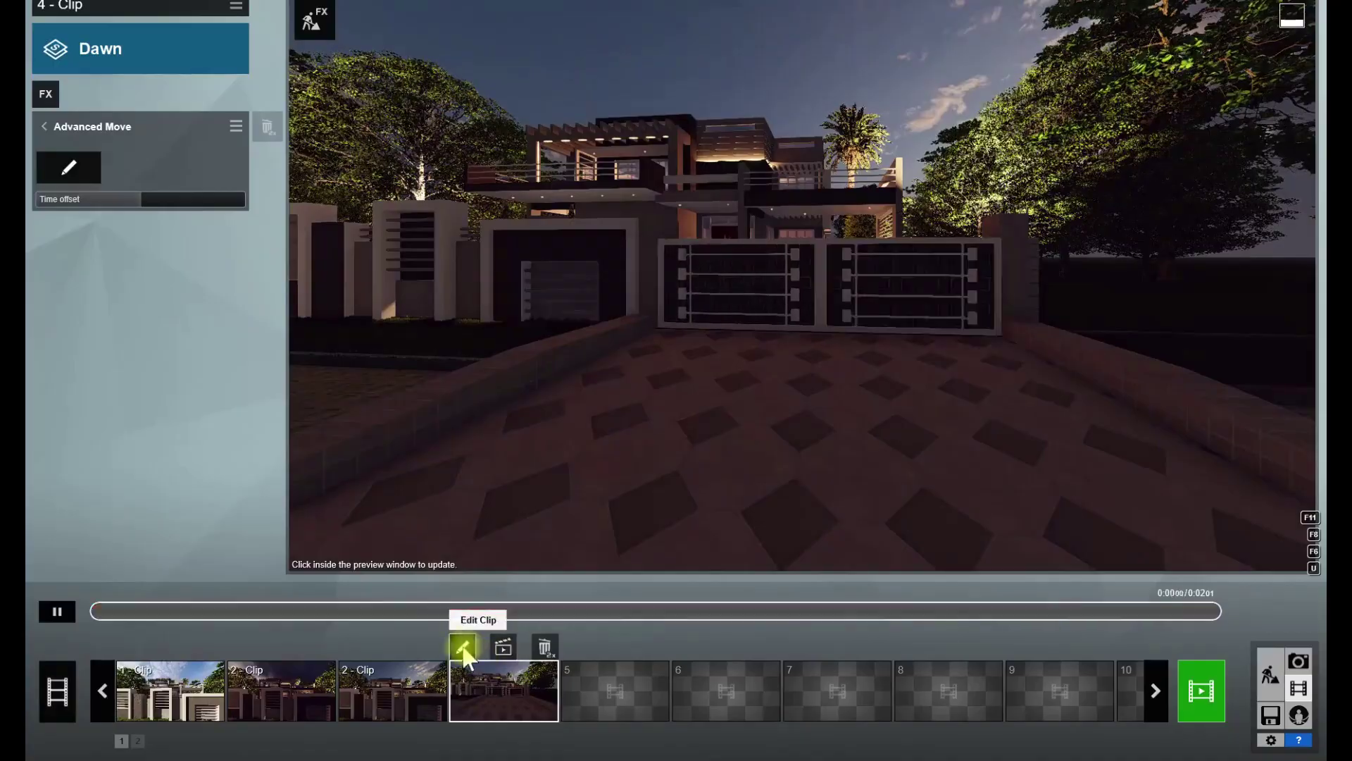
- Copy the effects of clip 4 in Movie mode
left_click(462, 648)
left_click(1261, 724)
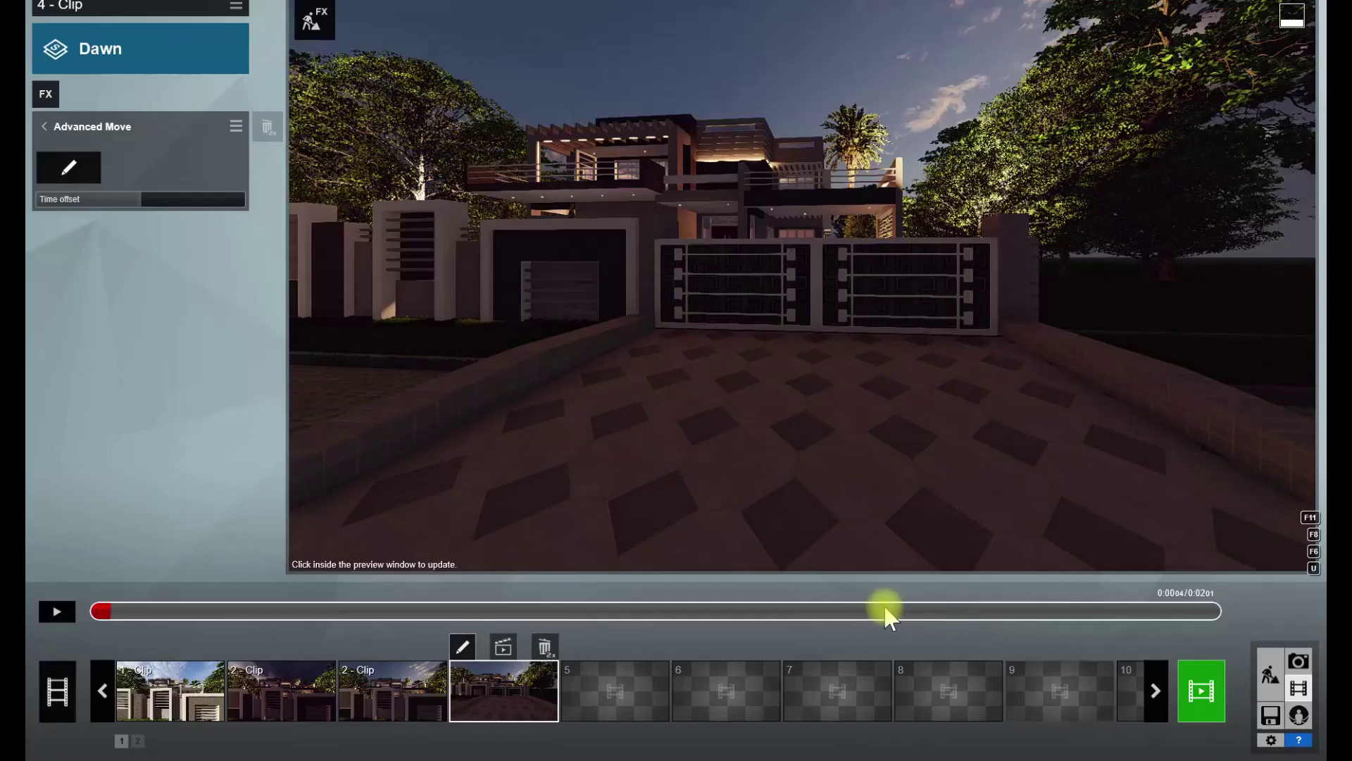
left_click(238, 7)
left_click(210, 17)
left_click(272, 22)
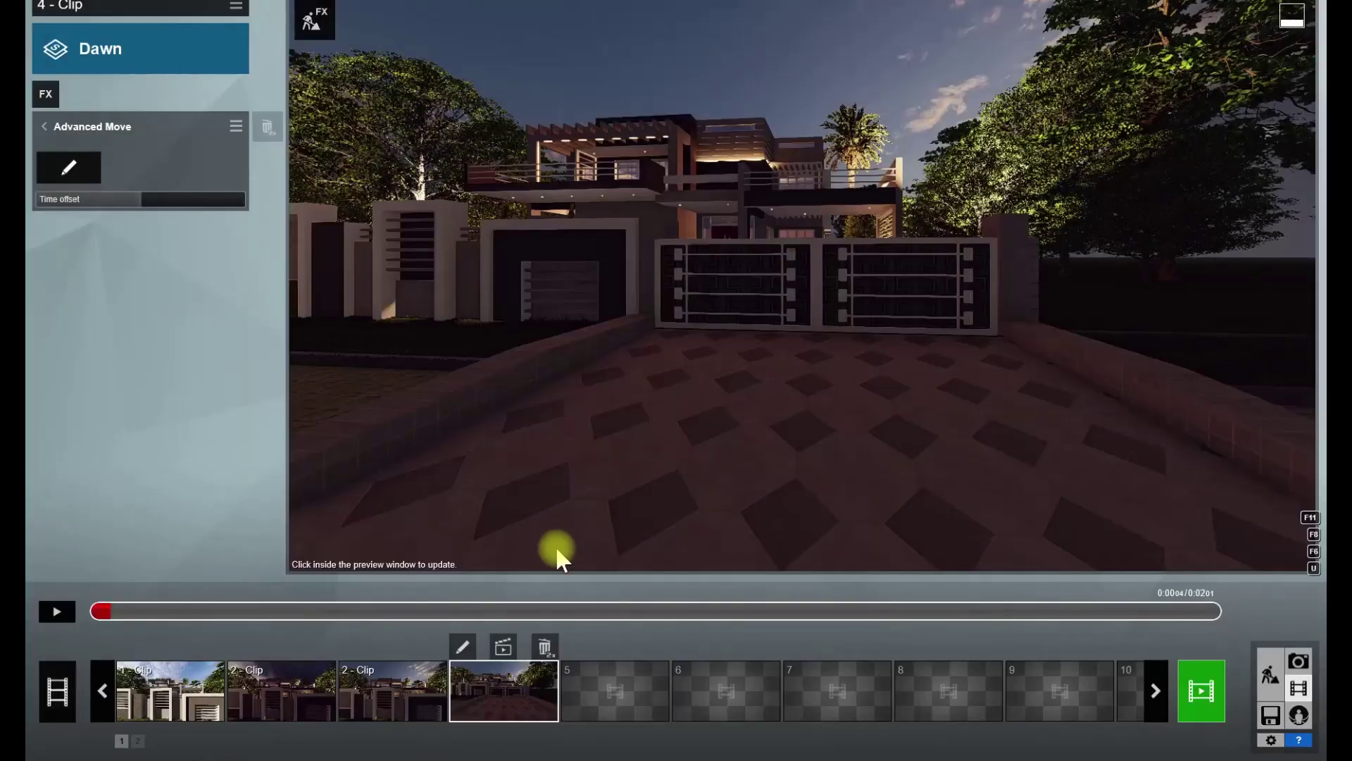
- Record clip 5 with one camera view facing the closed main door, and paste the copied effects onto it
left_click(627, 675)
left_click(615, 508)
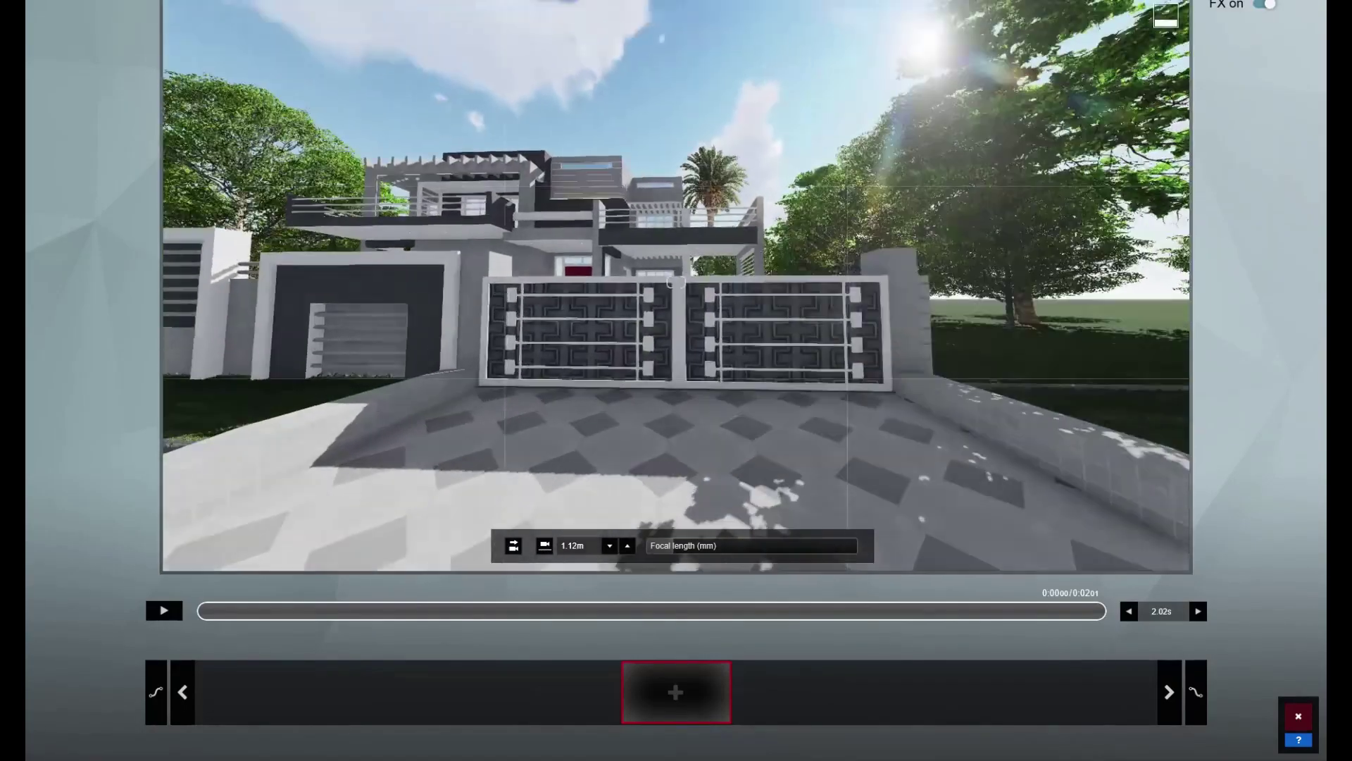
key("w")
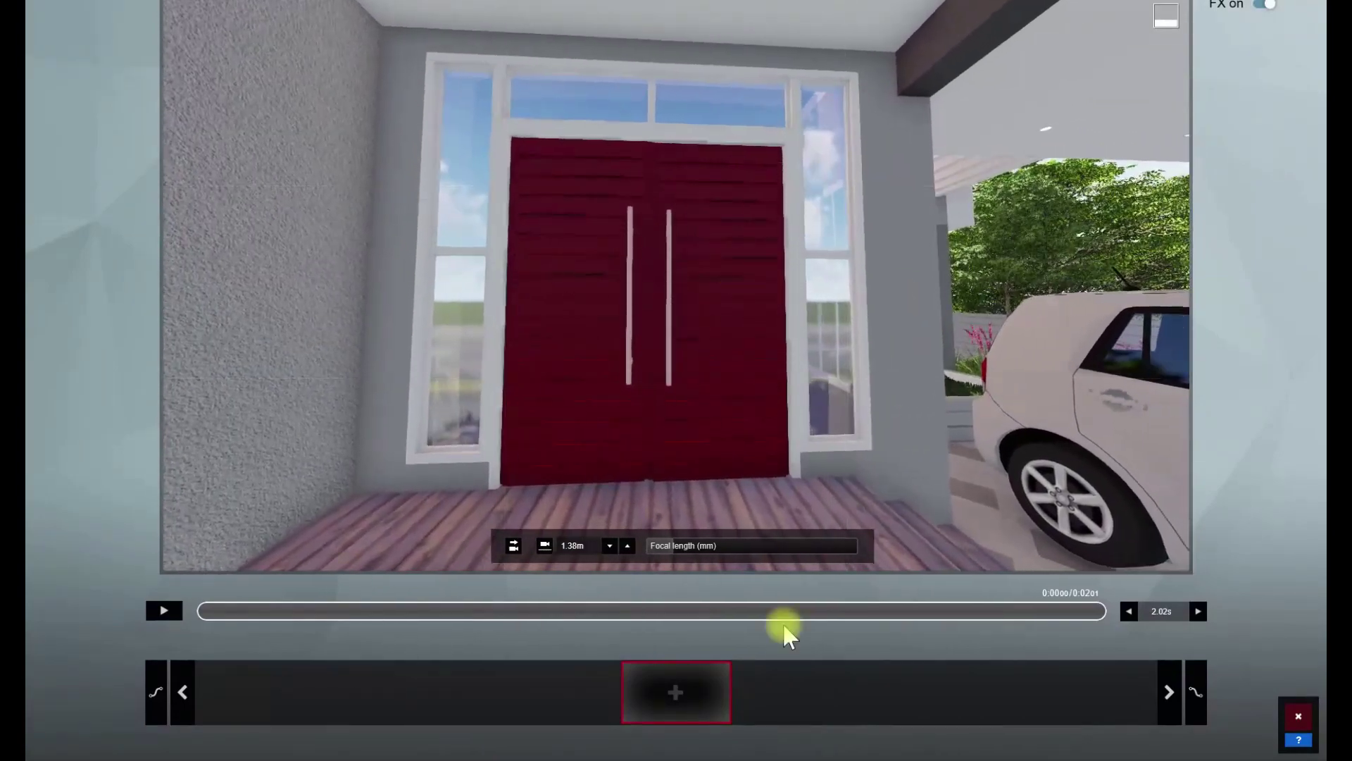
left_click(636, 713)
left_click(1265, 732)
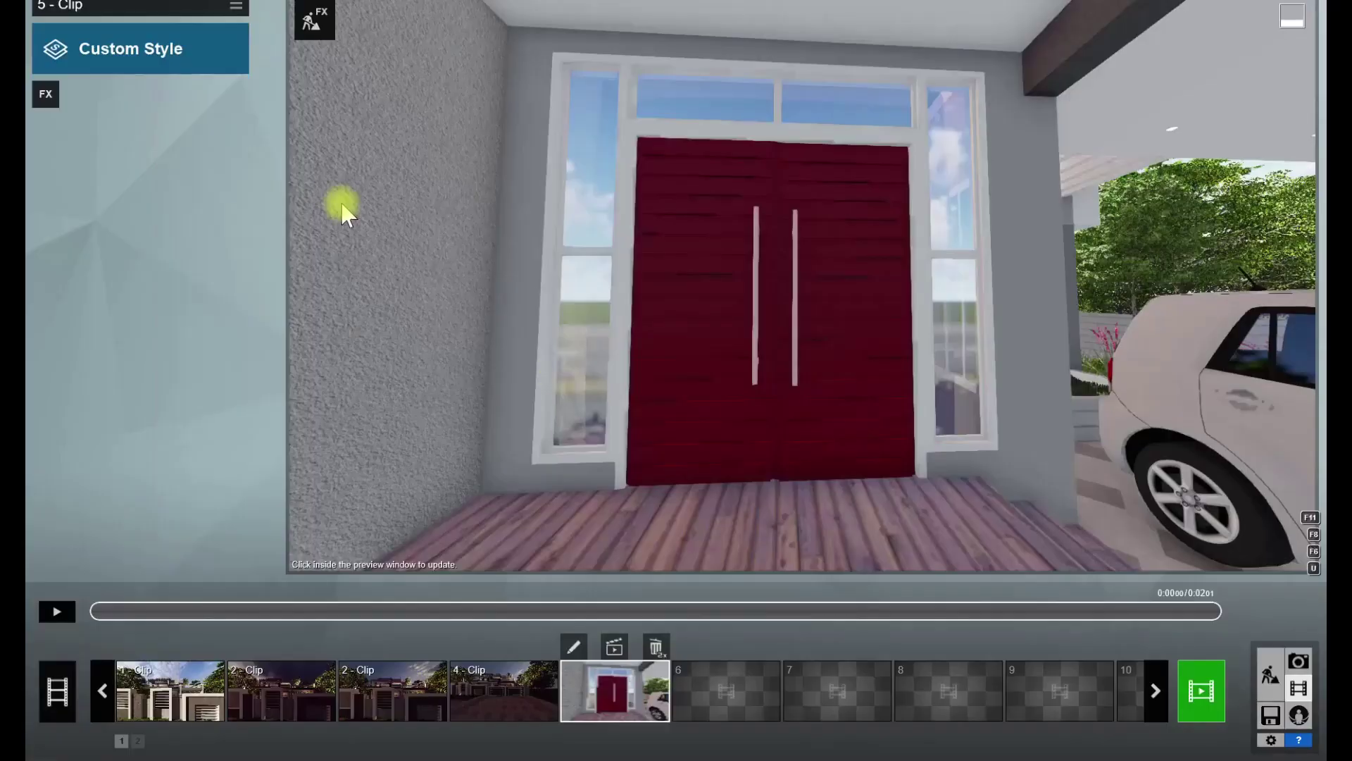
left_click(236, 8)
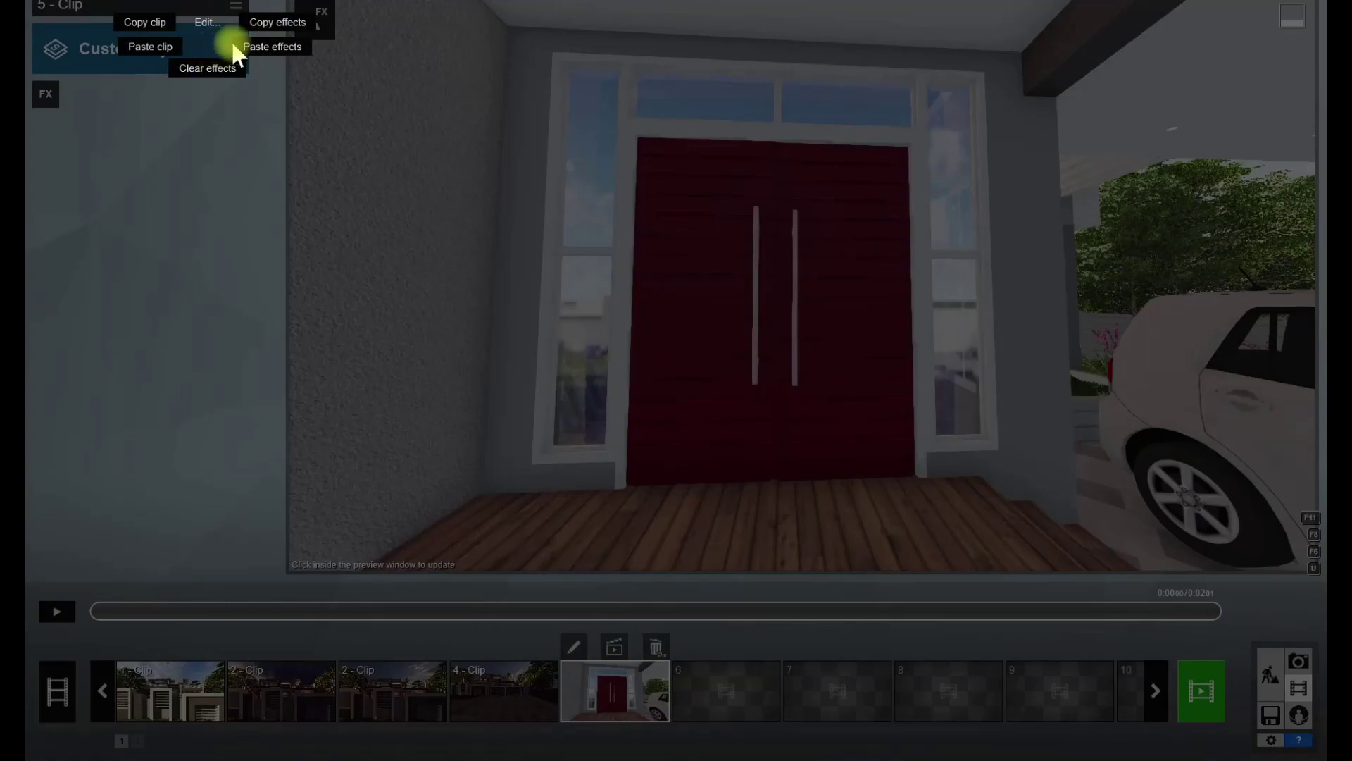
left_click(456, 223)
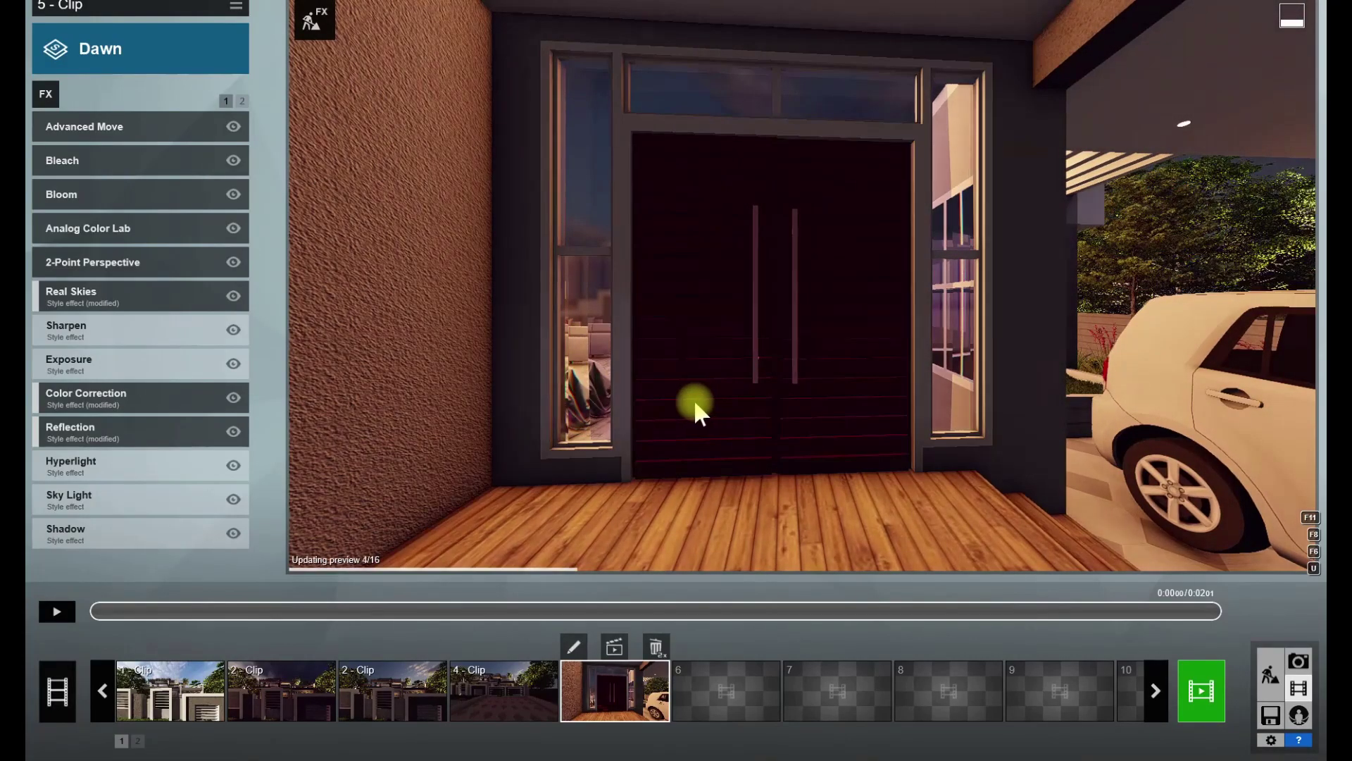
- Replace clip 5's camera keyframe with a slightly adjusted view of the main door, and save the clip
left_click(576, 648)
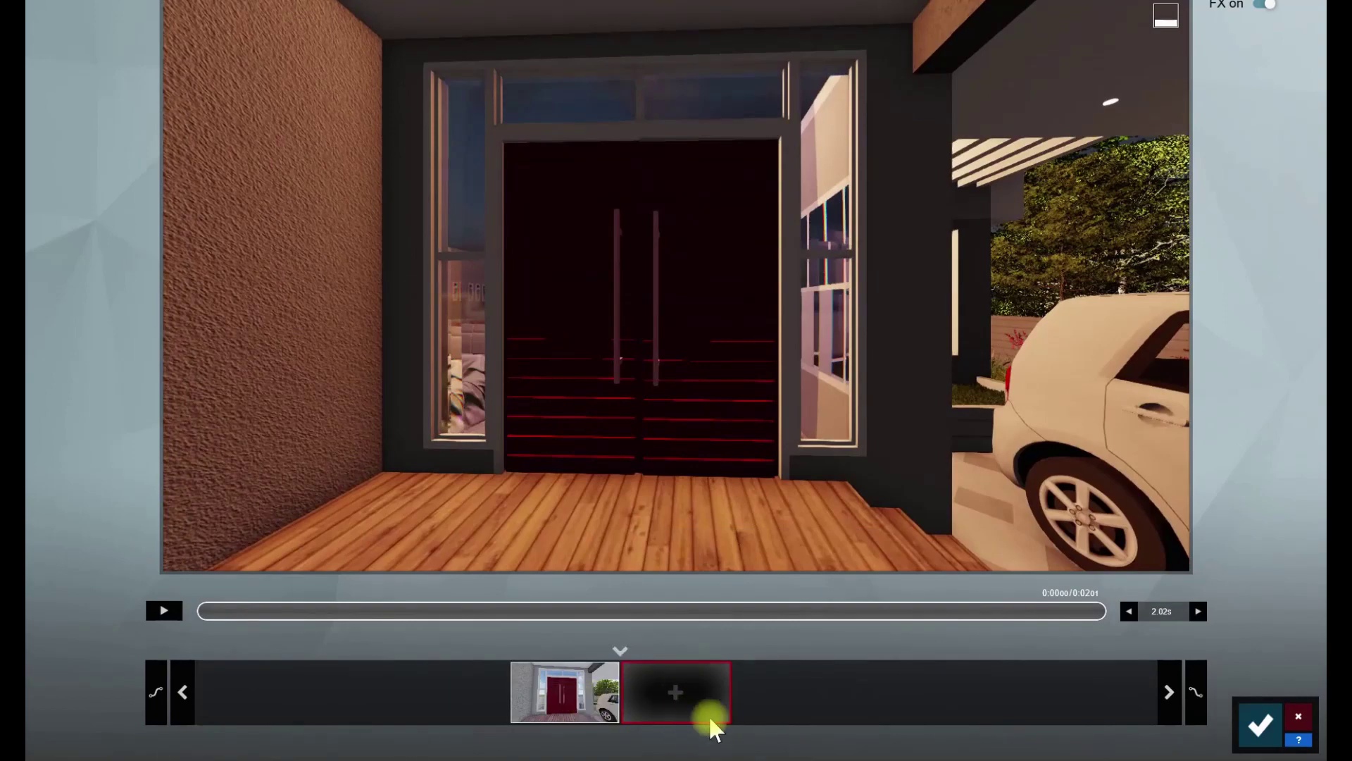
left_click(673, 713)
left_click(440, 704)
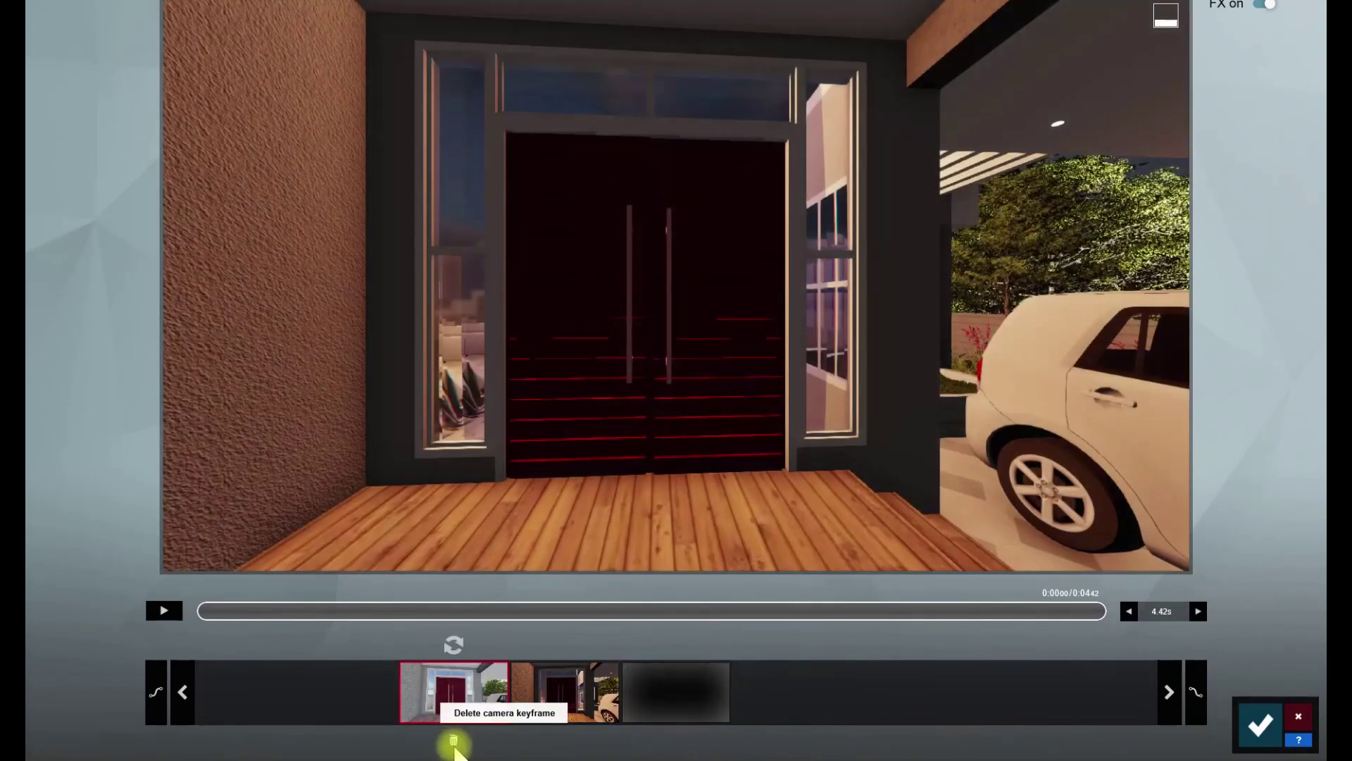
left_click(454, 743)
left_click(1271, 739)
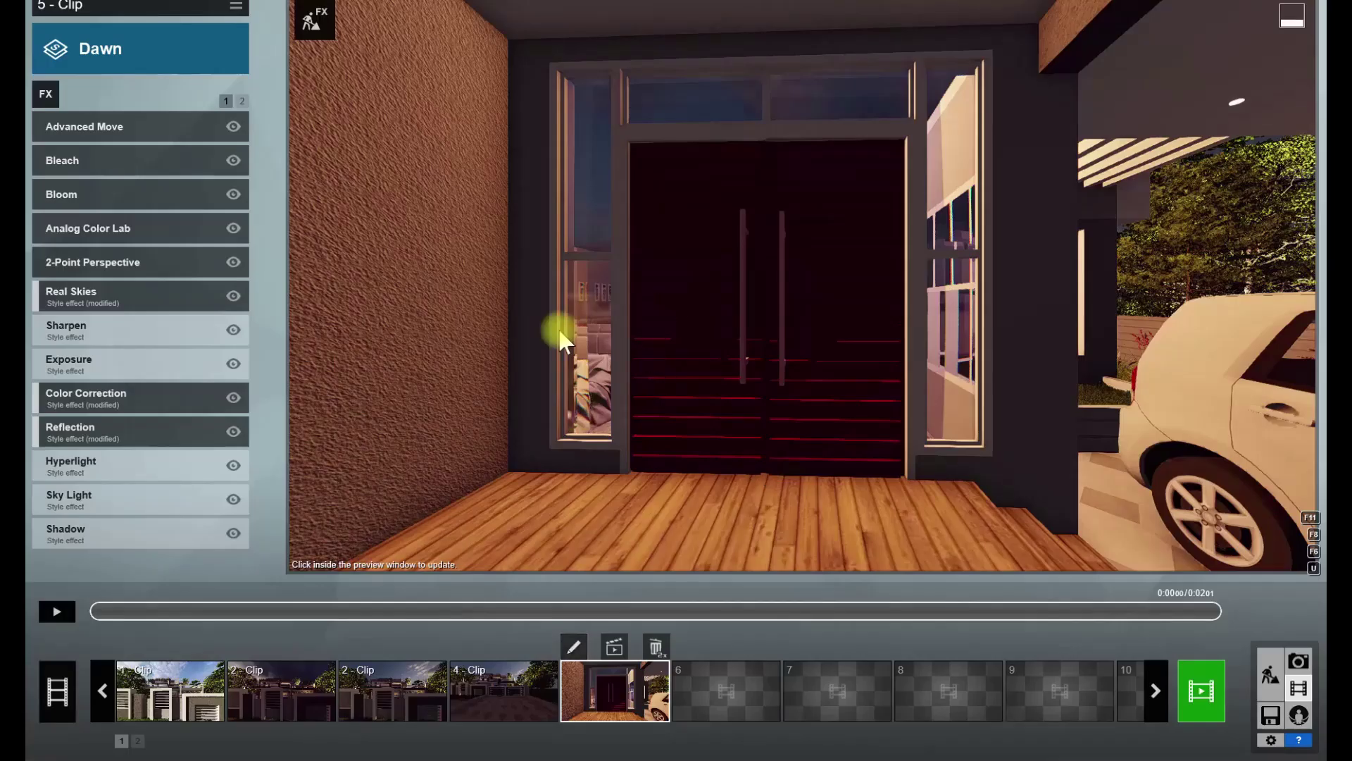
- In Build mode, give the left door leaf a Standard material coloured dark grey, with gloss and reflectivity lowered to the minimum
left_click(1276, 683)
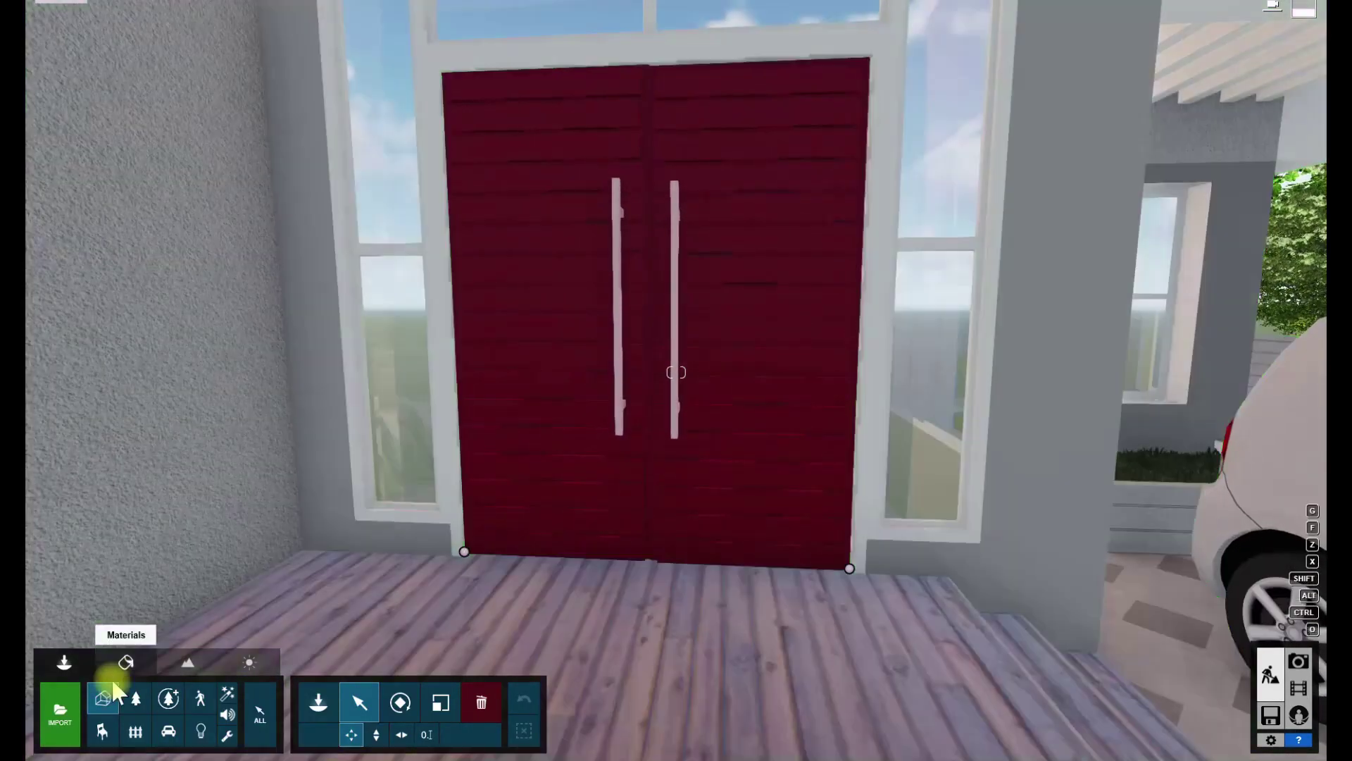
left_click(121, 666)
left_click(552, 398)
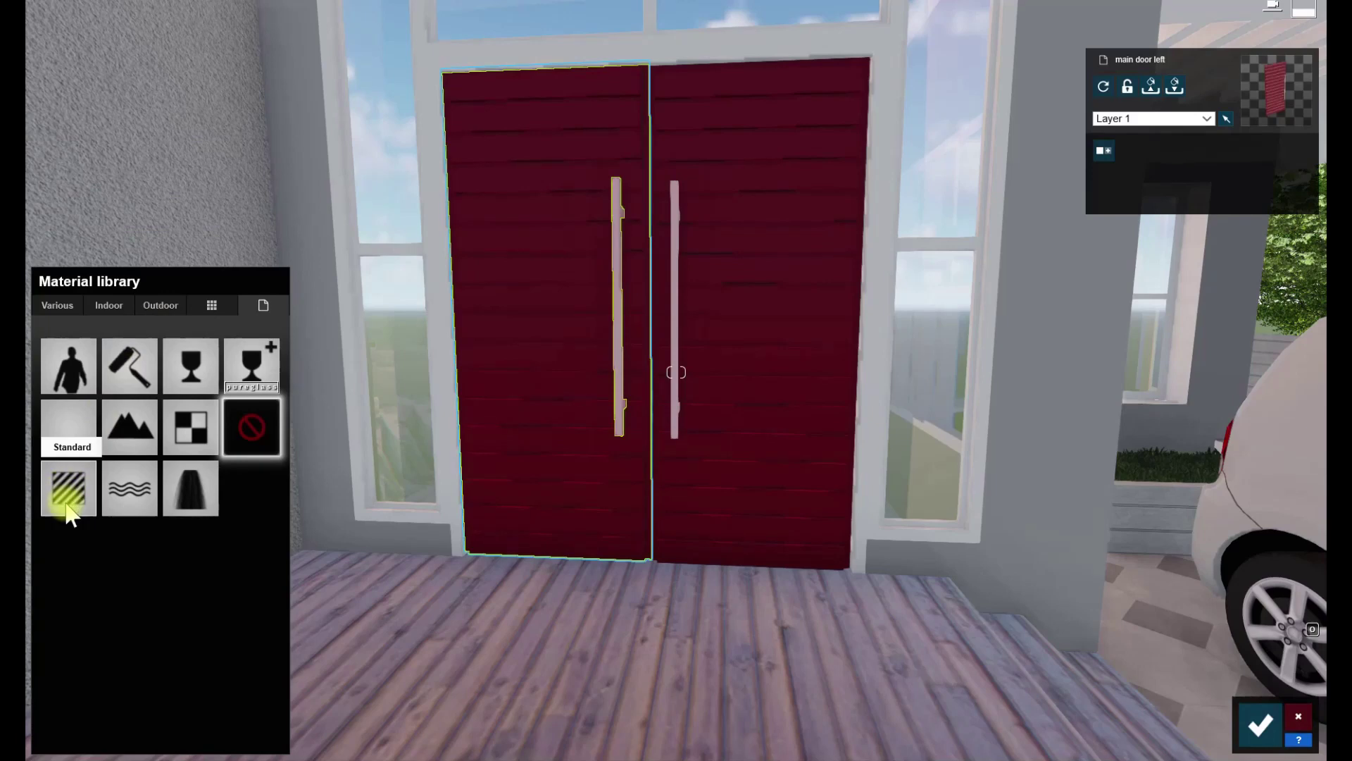
left_click(67, 504)
left_click_drag(266, 582, 213, 594)
left_click(328, 557)
left_click_drag(110, 539, 59, 541)
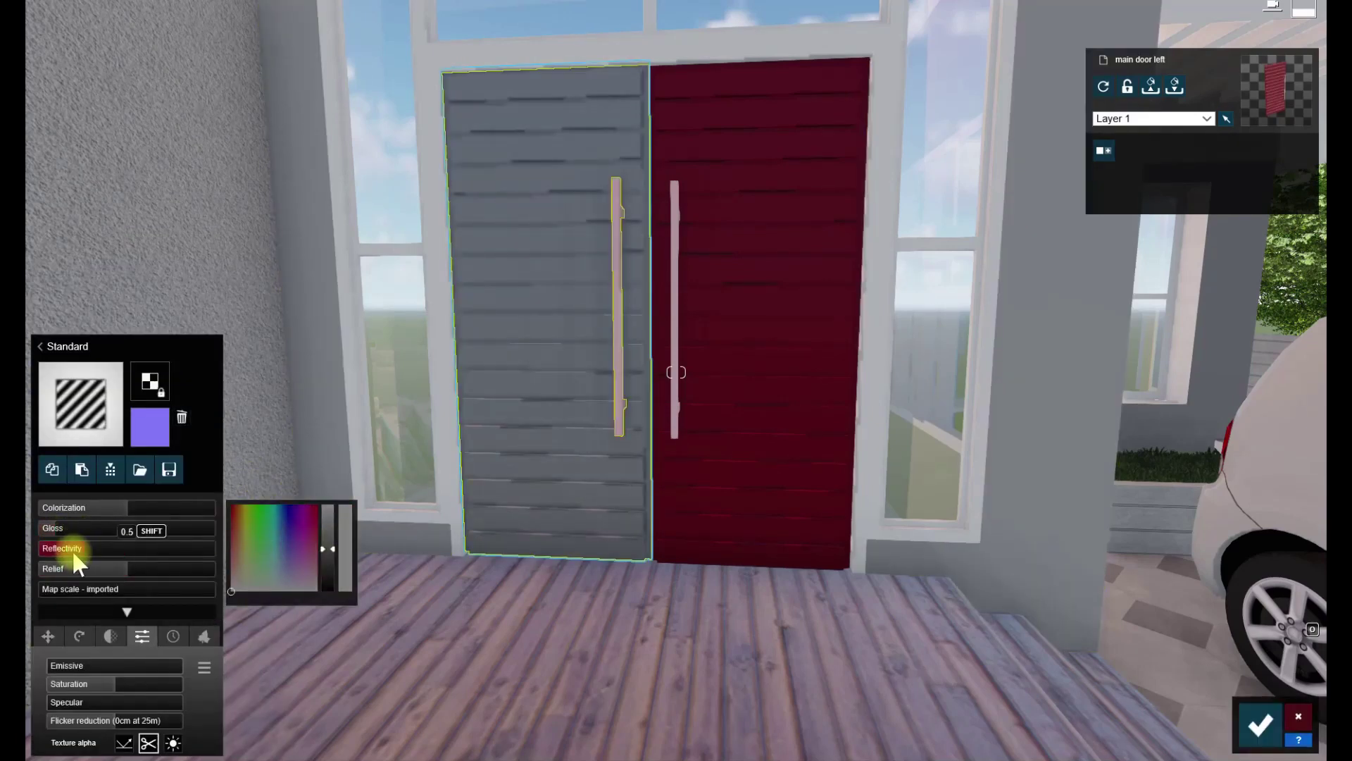
left_click(329, 550)
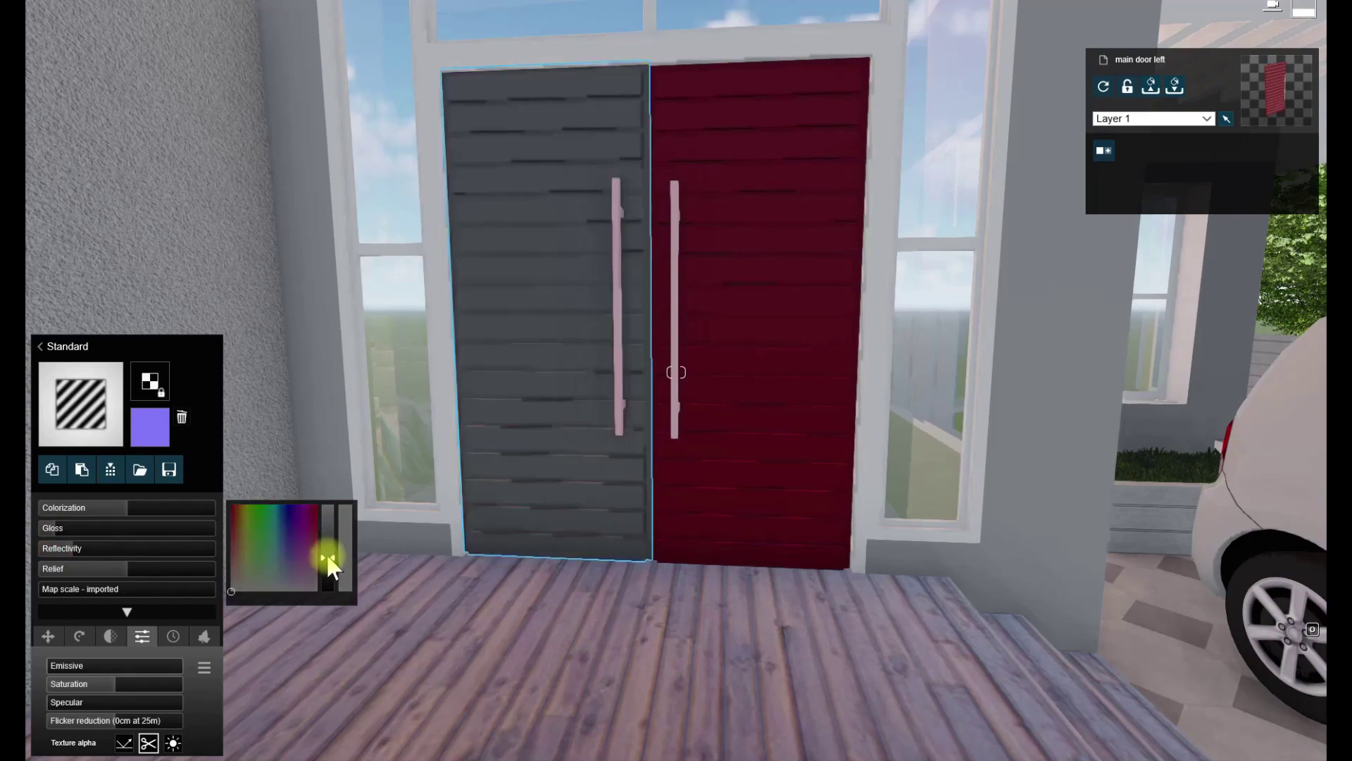
- Copy the left leaf's dark grey material onto the right door leaf
left_click(53, 470)
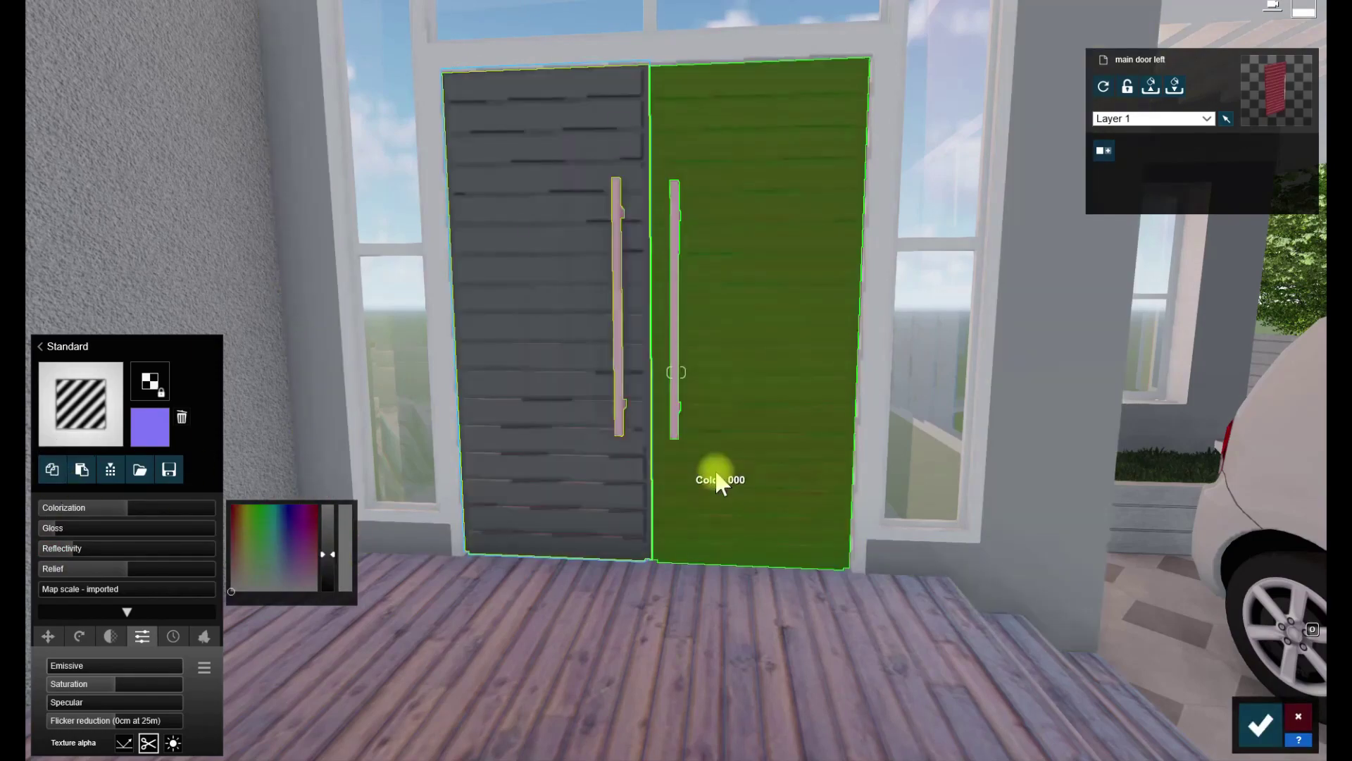
left_click(724, 468)
left_click(68, 493)
left_click(82, 469)
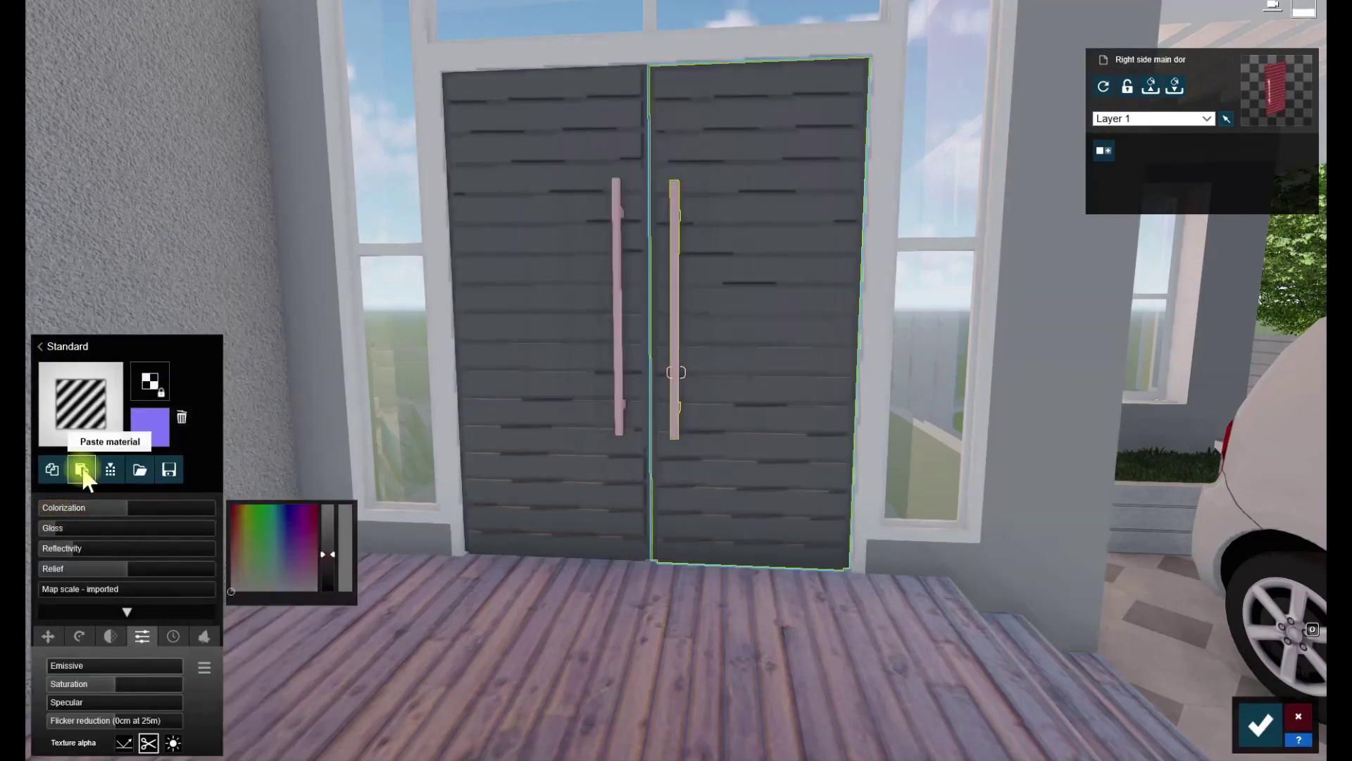
- Give the left door handle a near-black, lower-gloss Standard material and copy it to the right leaf and right handle
left_click(617, 347)
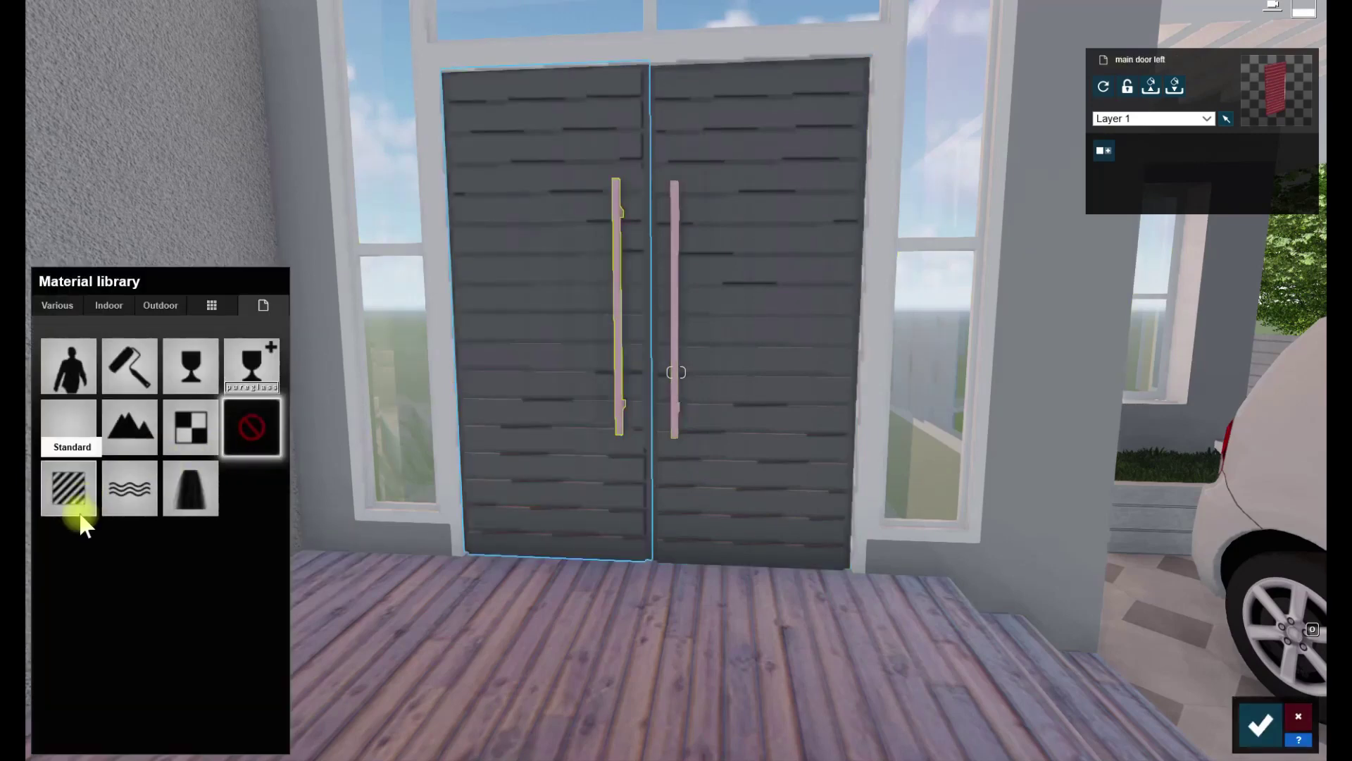
left_click(70, 493)
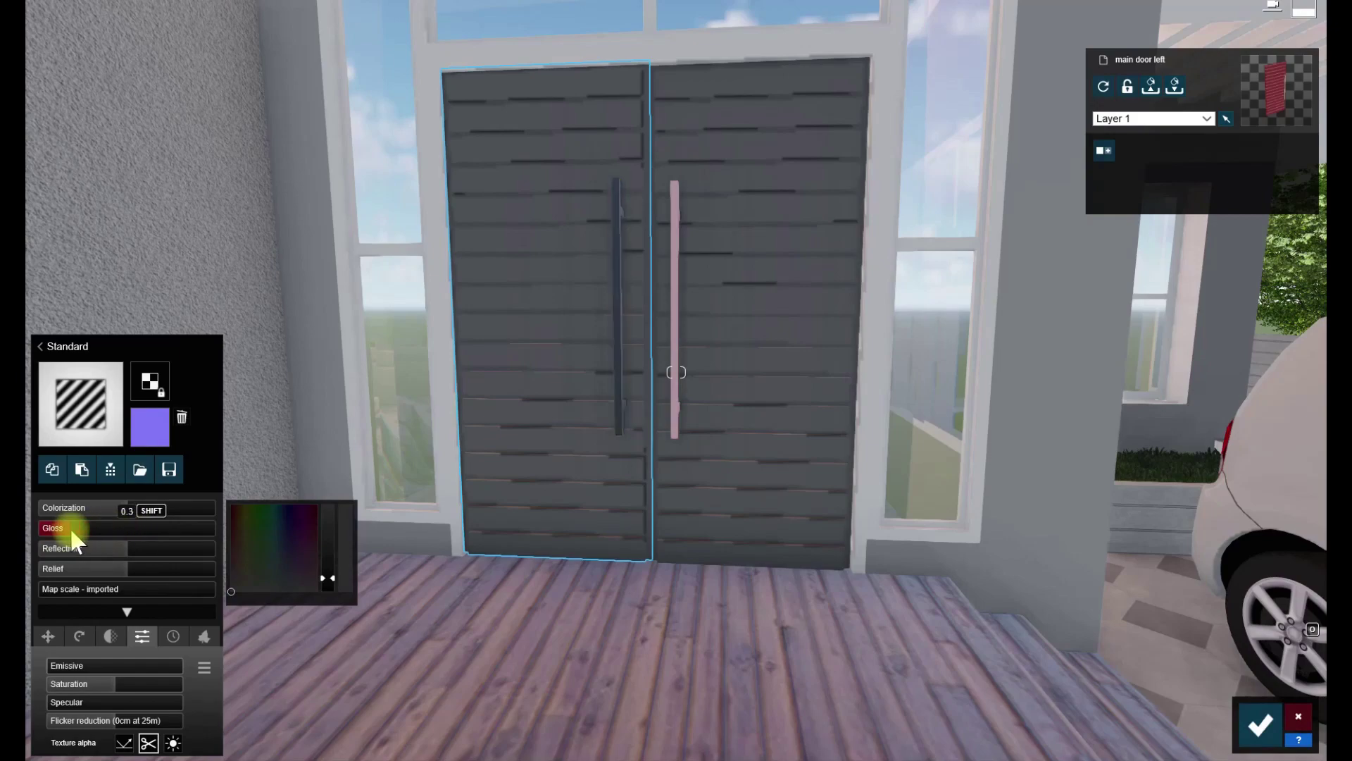
left_click(53, 469)
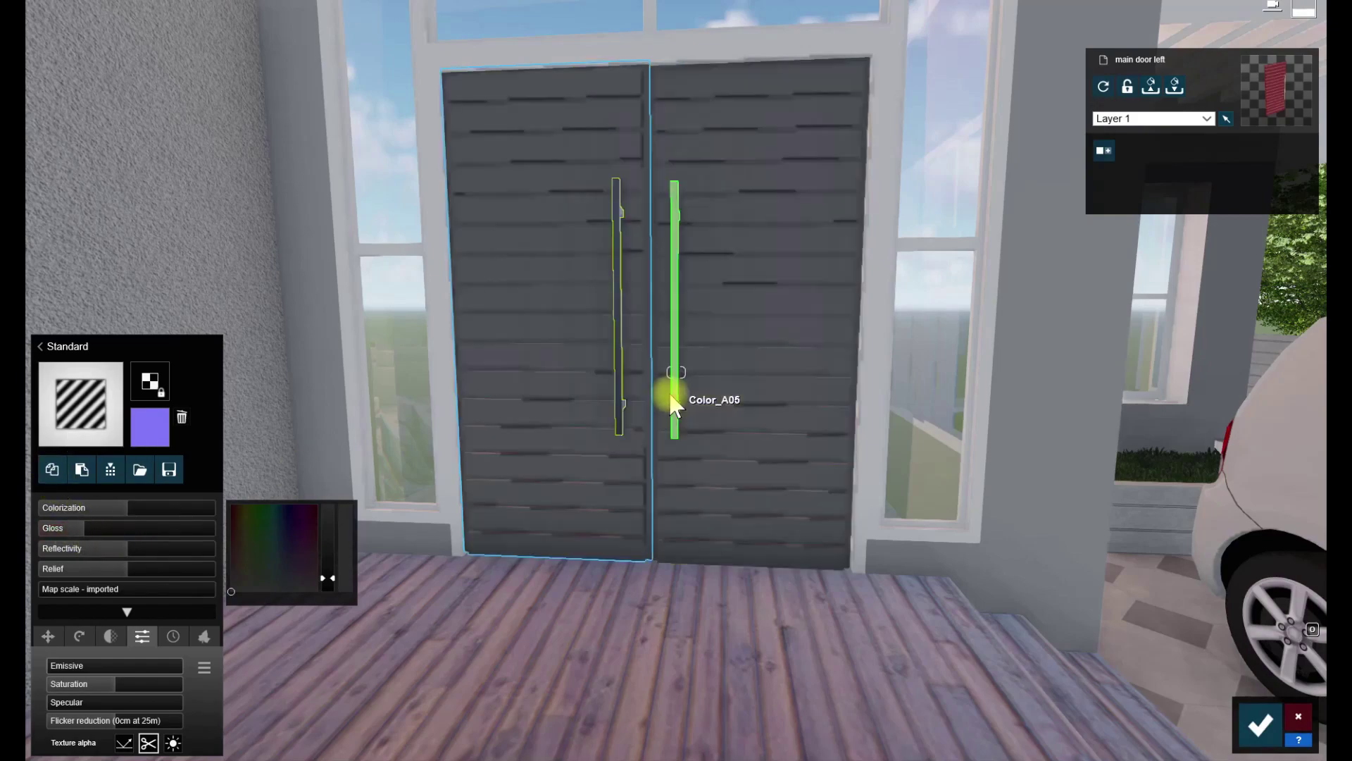
left_click(679, 392)
left_click(91, 471)
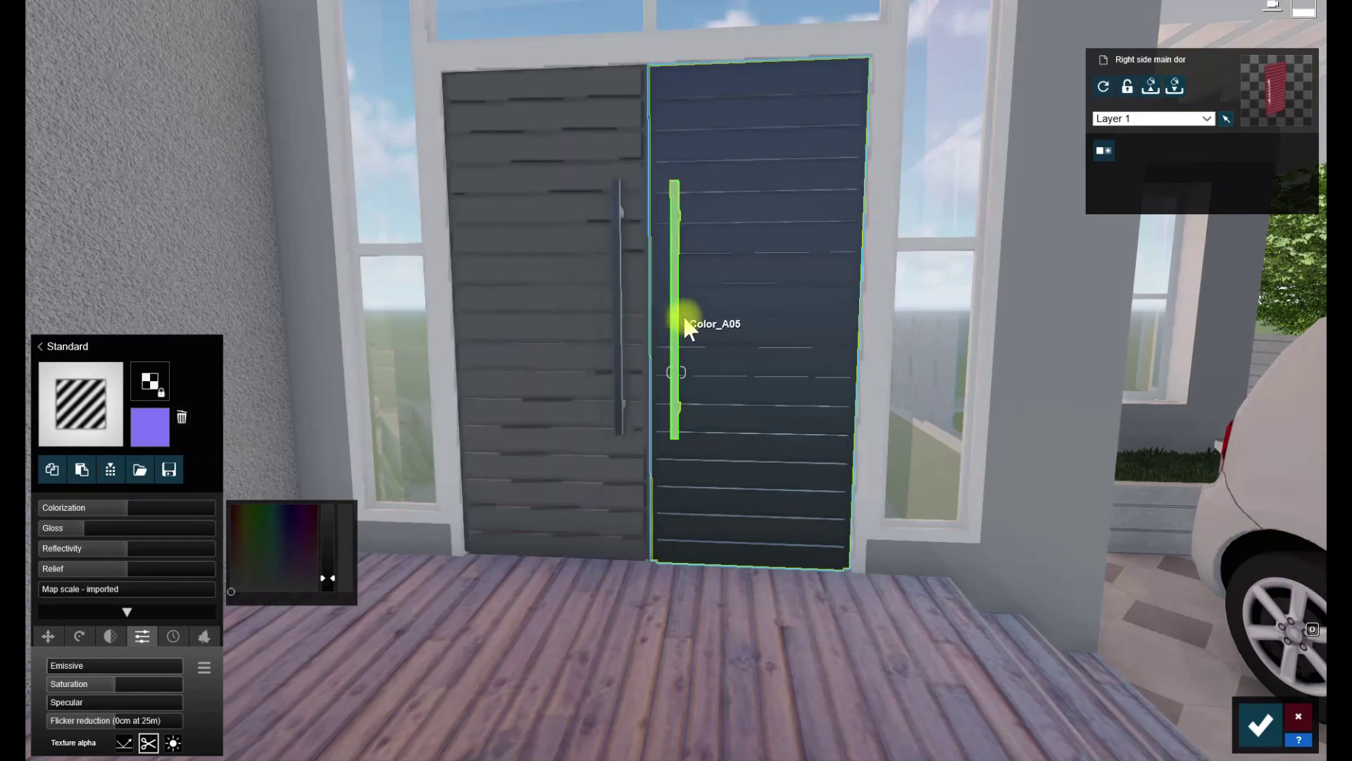
left_click(675, 314)
left_click(74, 504)
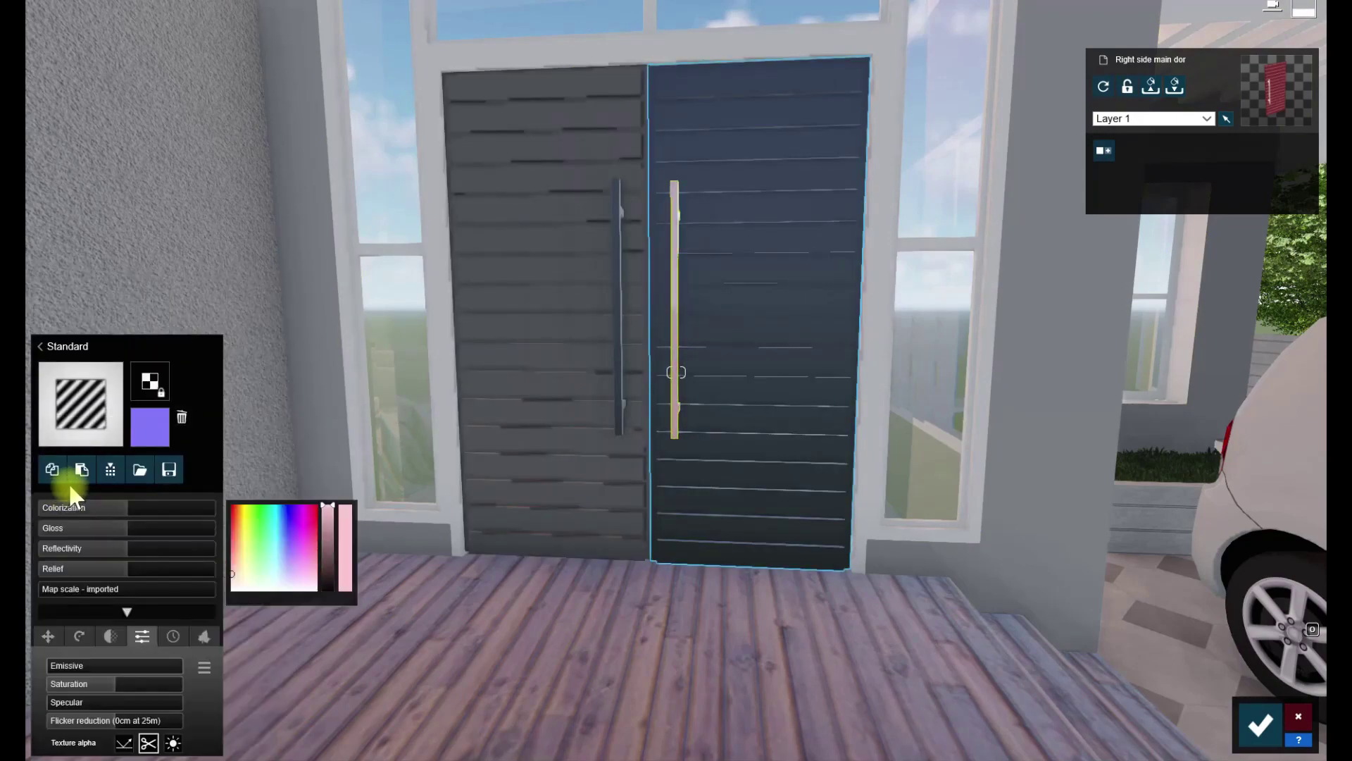
left_click(92, 471)
left_click(1256, 726)
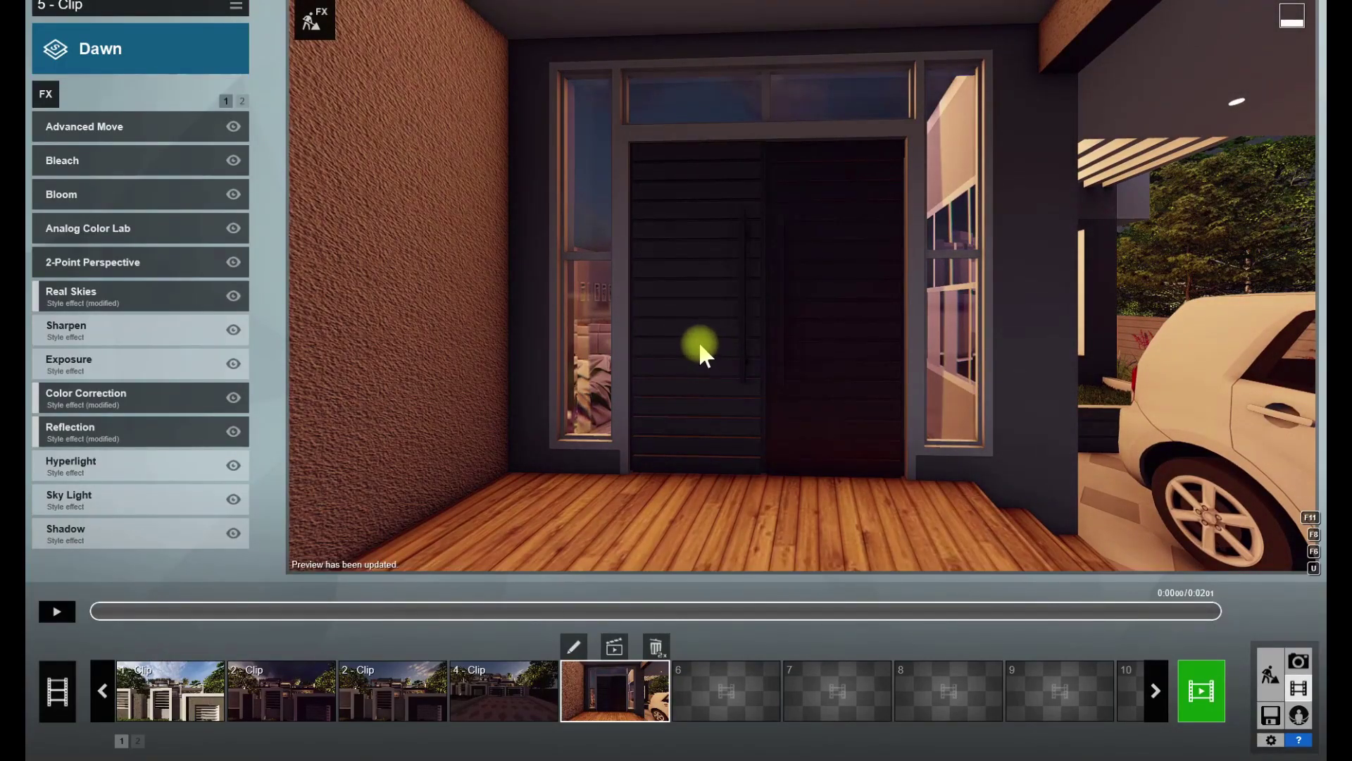
- Replace clip 5's existing Advanced Move effect with a new Advanced Move effect
mouse_move(83, 131)
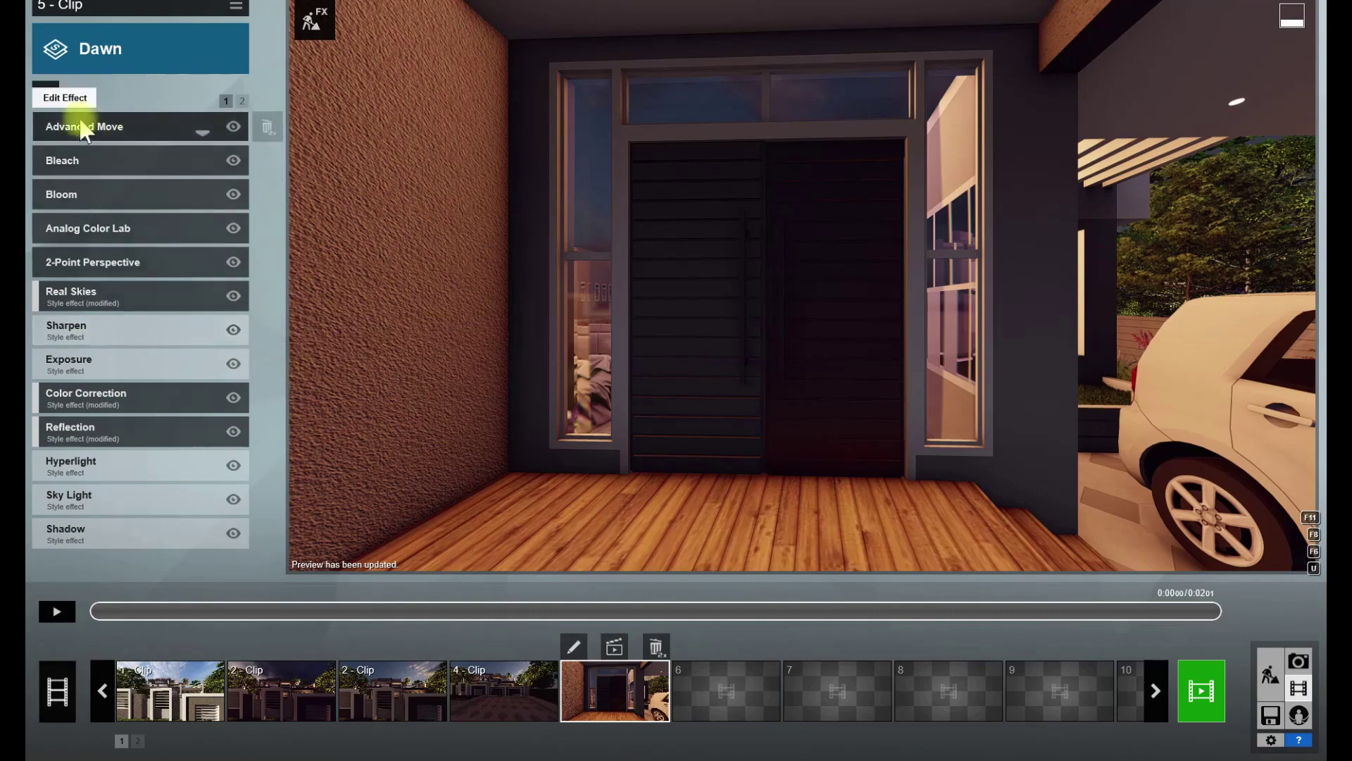
left_click(143, 140)
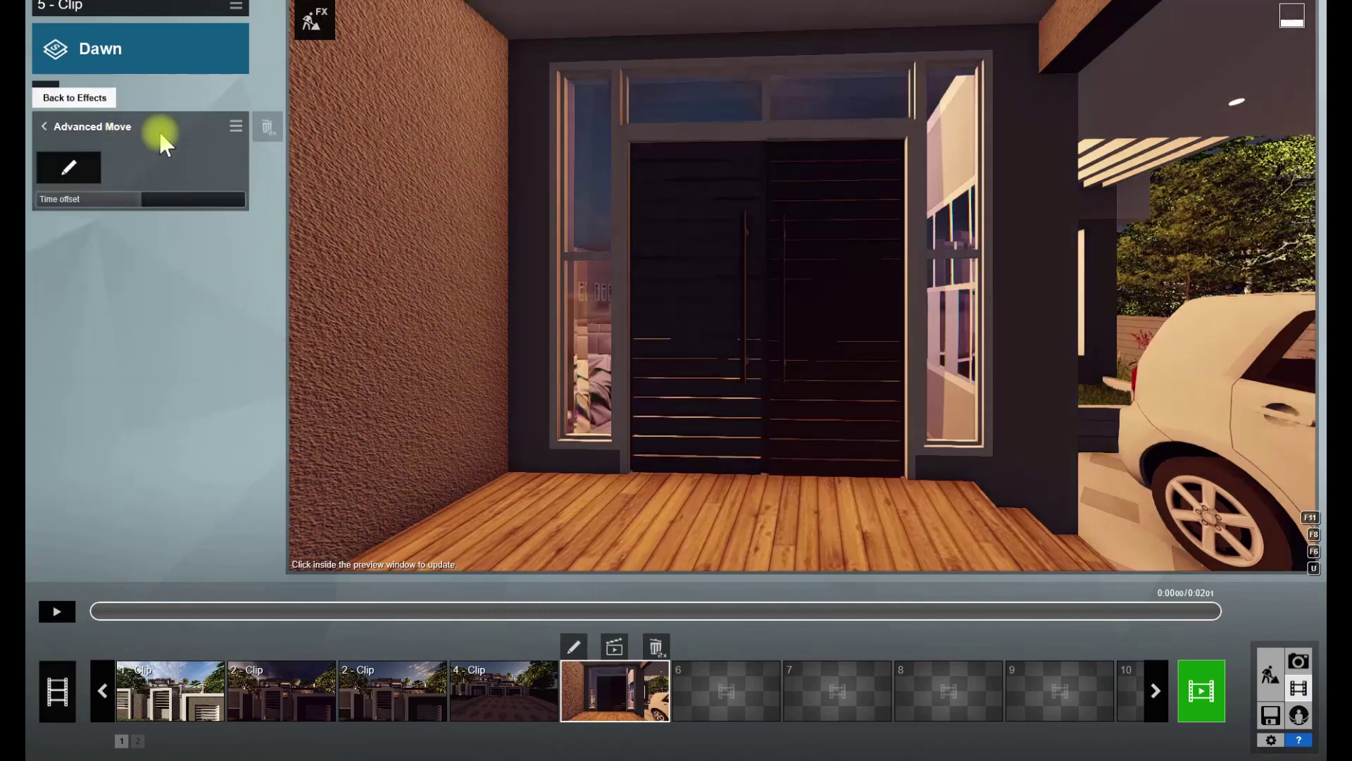
double_click(267, 128)
left_click(46, 93)
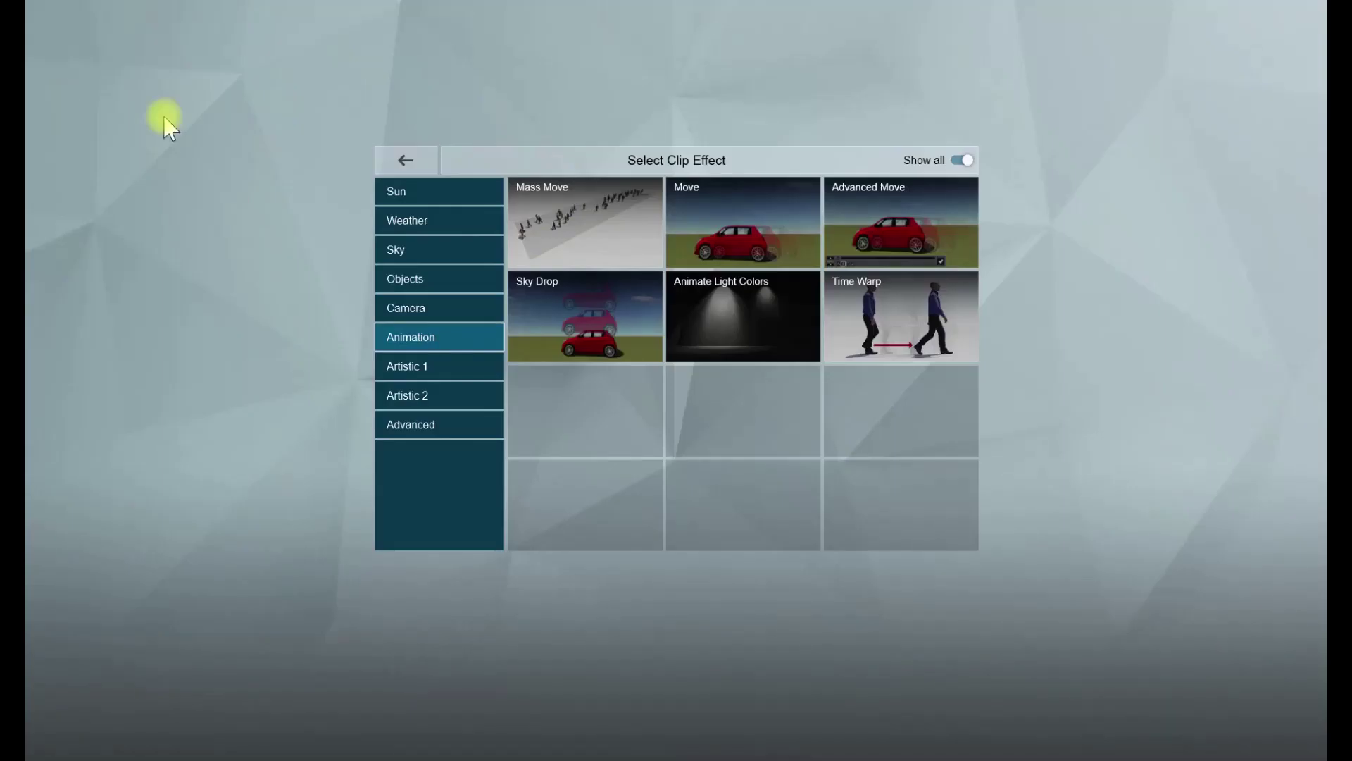
left_click(859, 225)
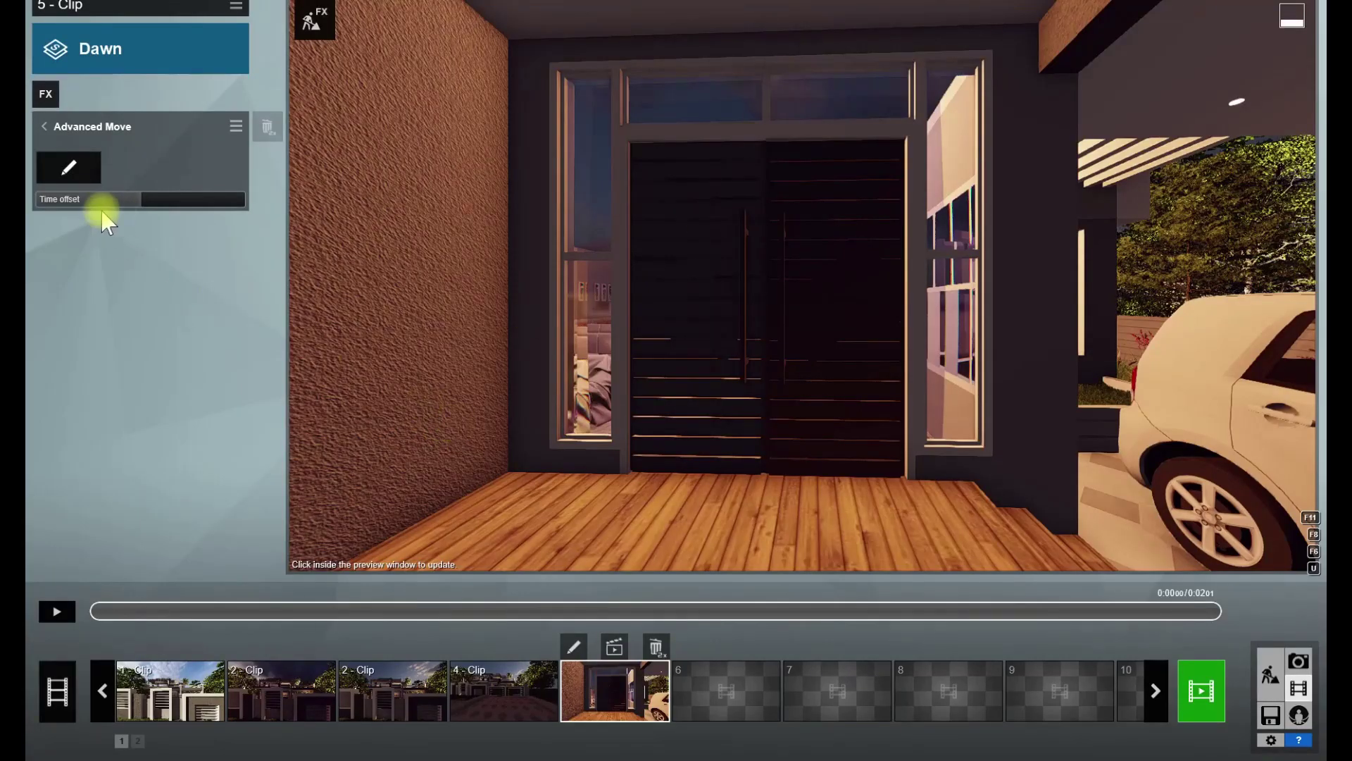
- Edit the Advanced Move effect and set closed starting keyframes for both main door leaves at time 0
left_click(67, 179)
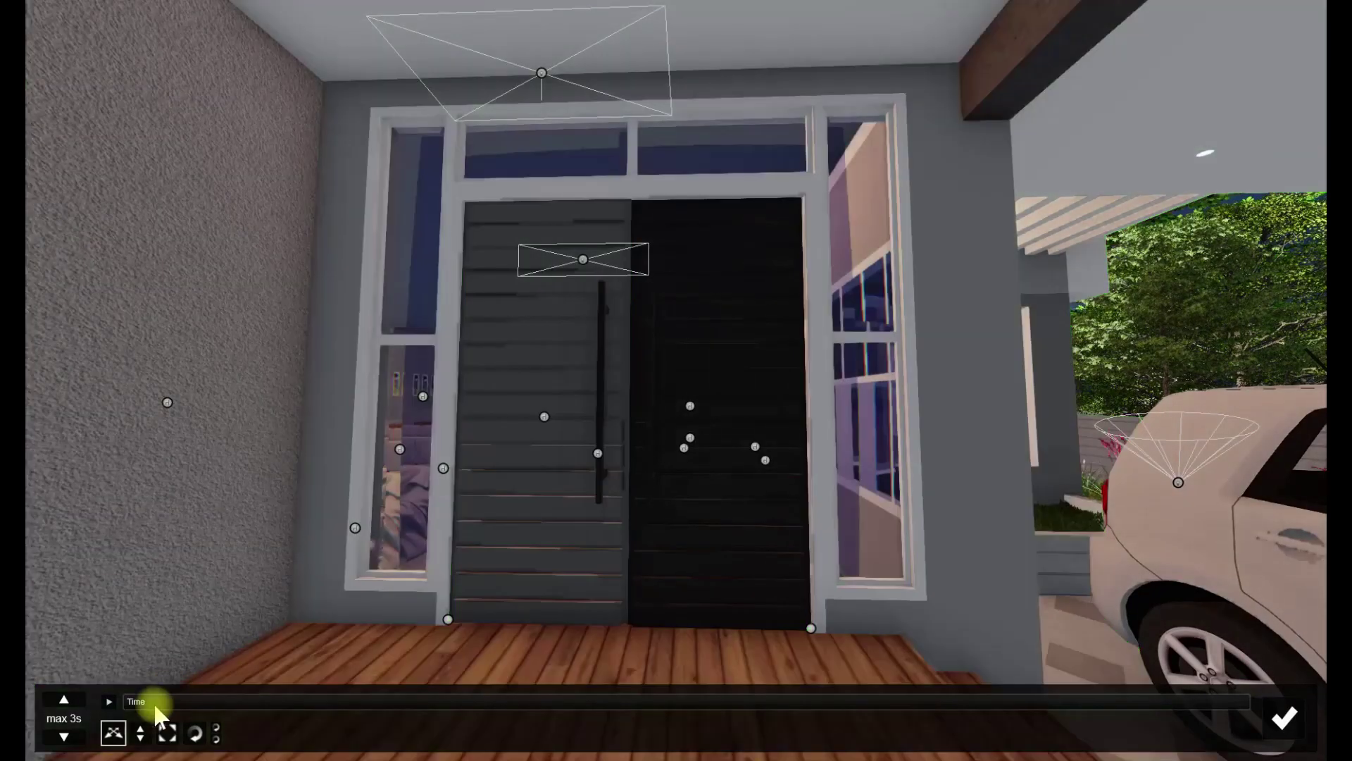
left_click(194, 736)
mouse_move(449, 623)
left_mouse_down()
mouse_move(459, 634)
mouse_move(513, 625)
mouse_move(531, 599)
mouse_move(507, 633)
mouse_move(437, 634)
left_mouse_up()
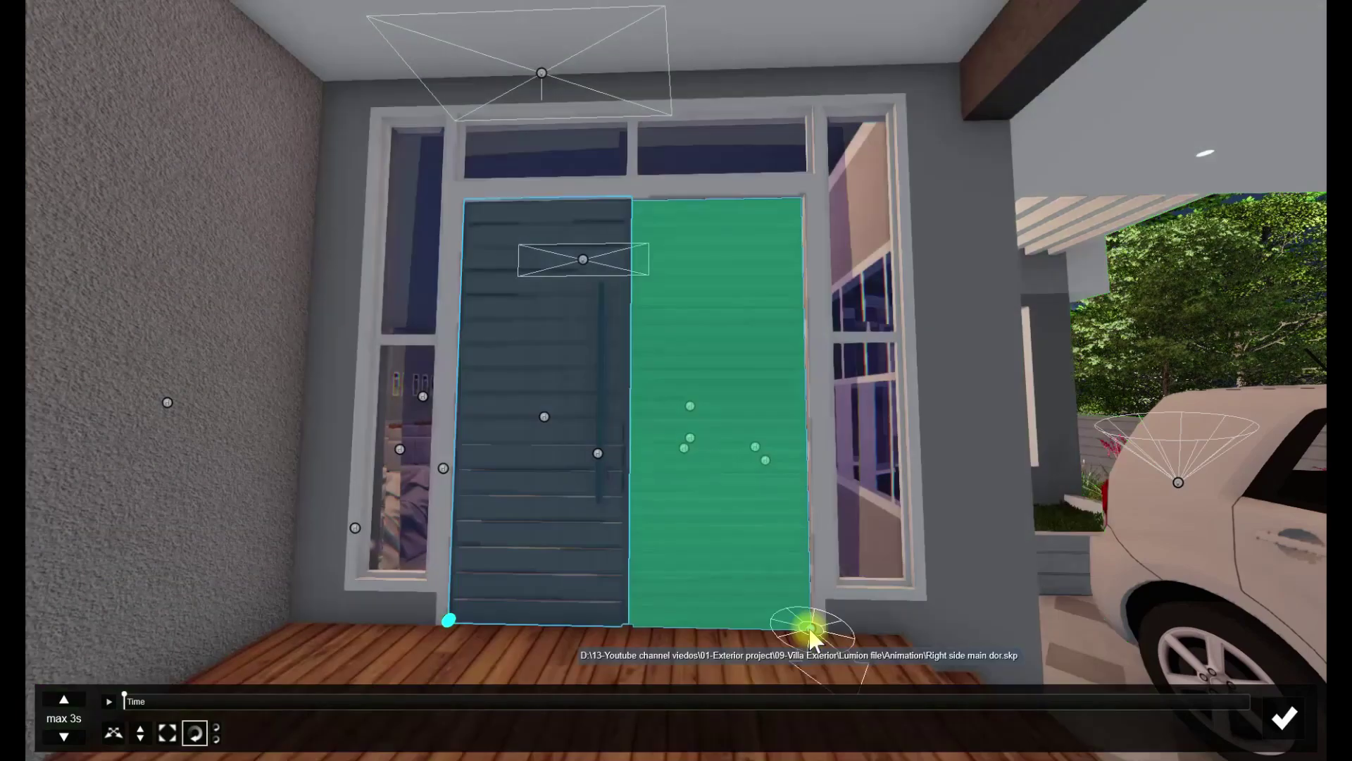
left_click(810, 629)
left_click_drag(787, 646, 822, 653)
right_click_drag(821, 652, 628, 574)
key("s")
key("w")
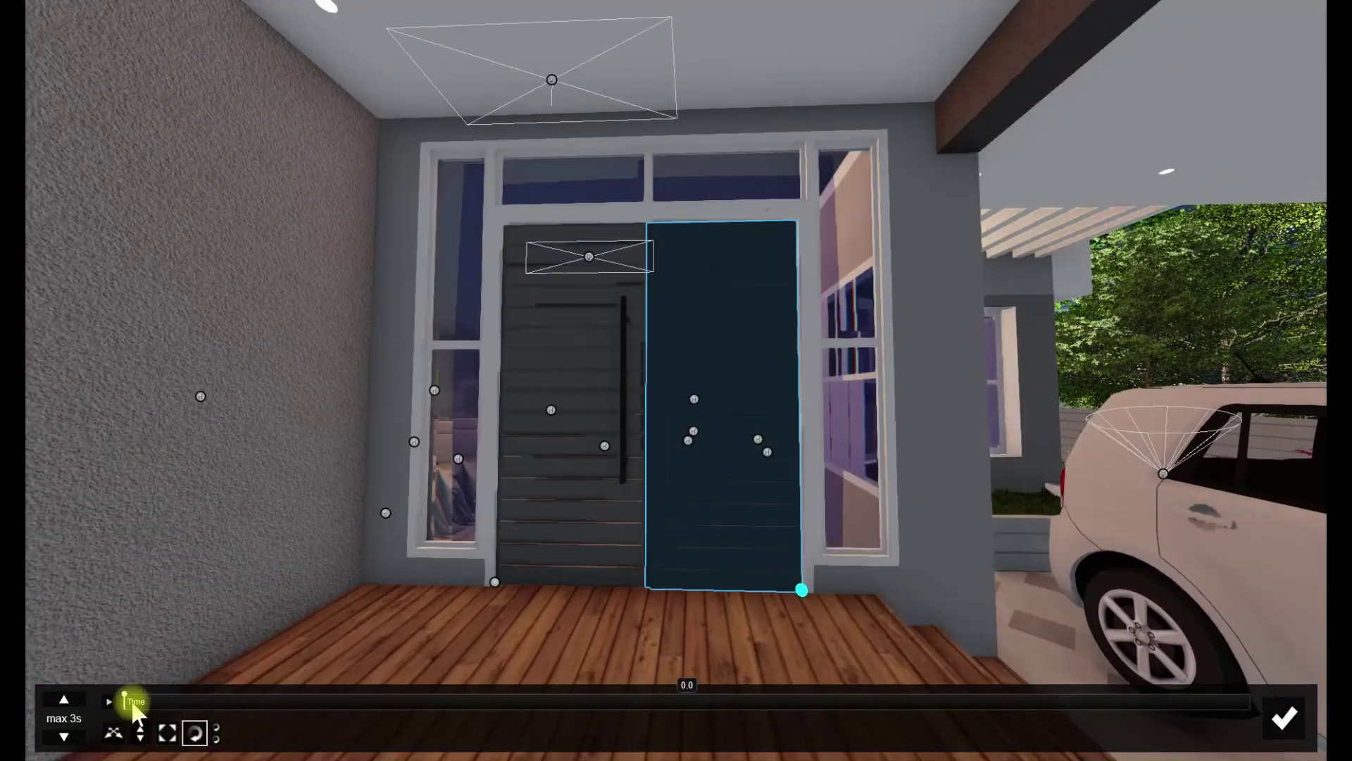
- Rotate both main door leaves inward to a fully open position at the 3-second end of the timeline
left_click(114, 734)
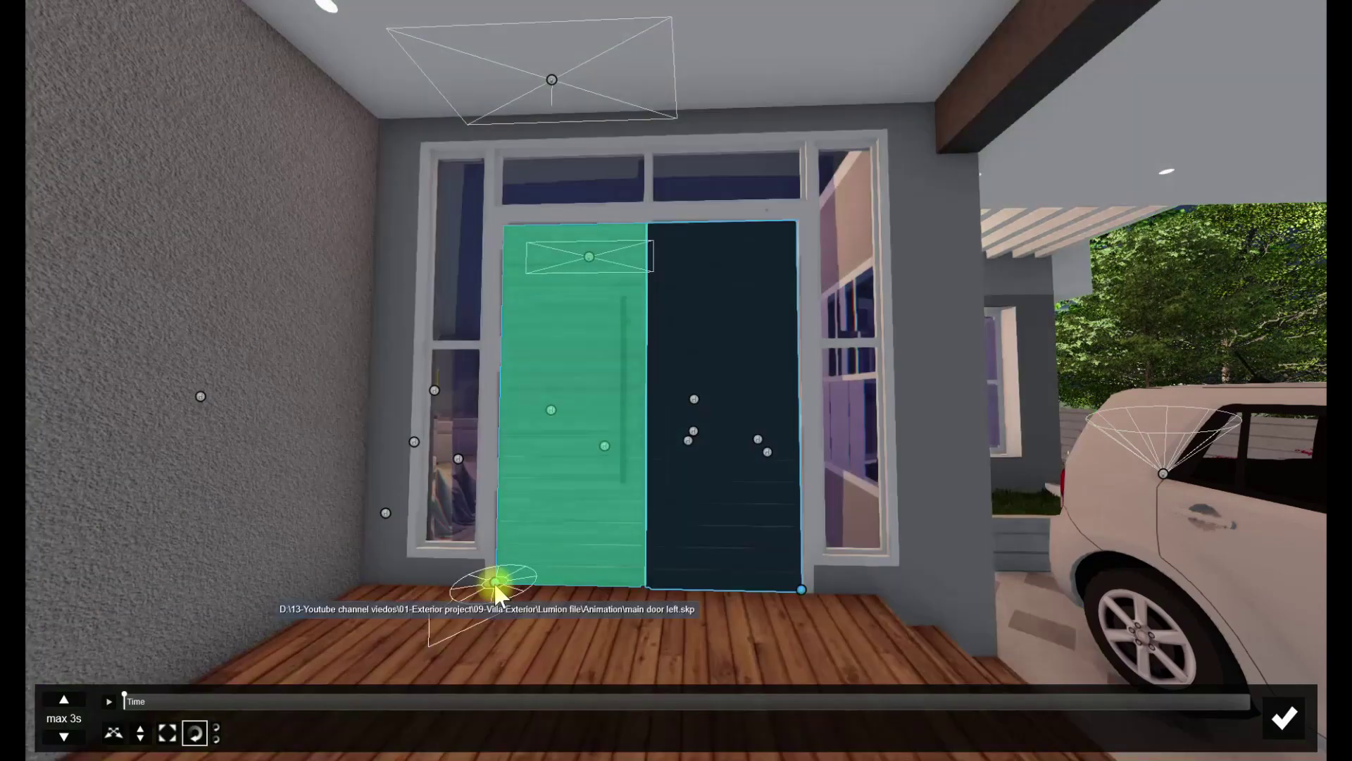
mouse_move(489, 583)
left_mouse_down()
mouse_move(507, 600)
mouse_move(538, 577)
left_mouse_up()
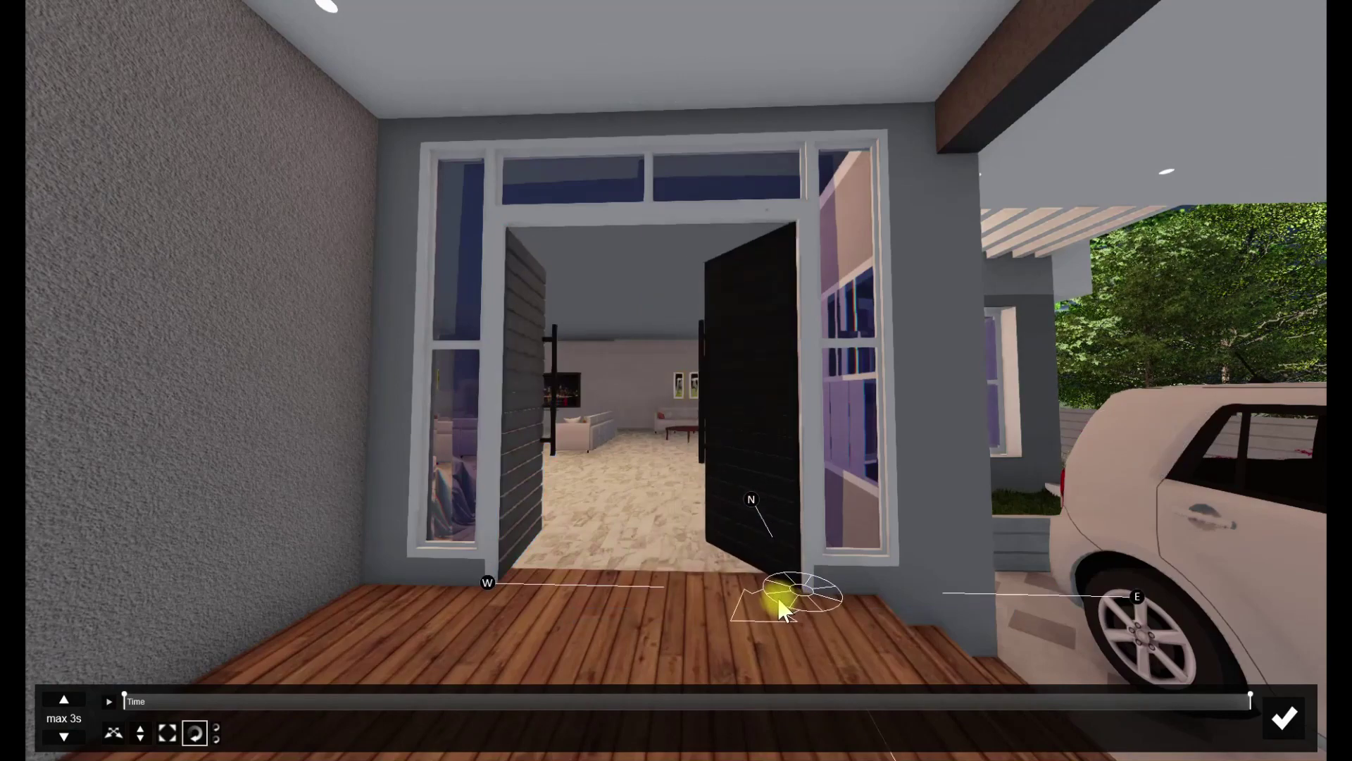
left_click_drag(752, 588, 752, 589)
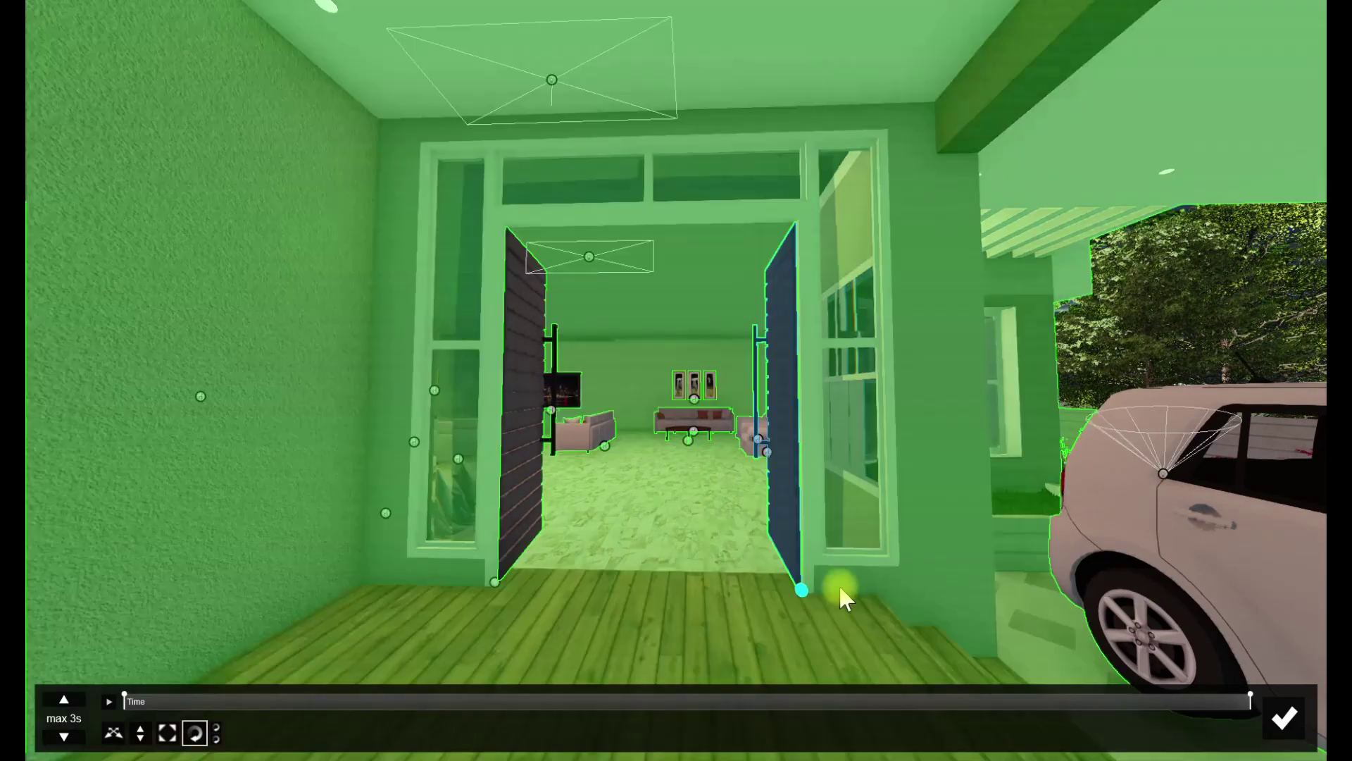
- Preview and save the door-opening animation, and open clip 5's camera path for editing
left_click_drag(1245, 703, 445, 695)
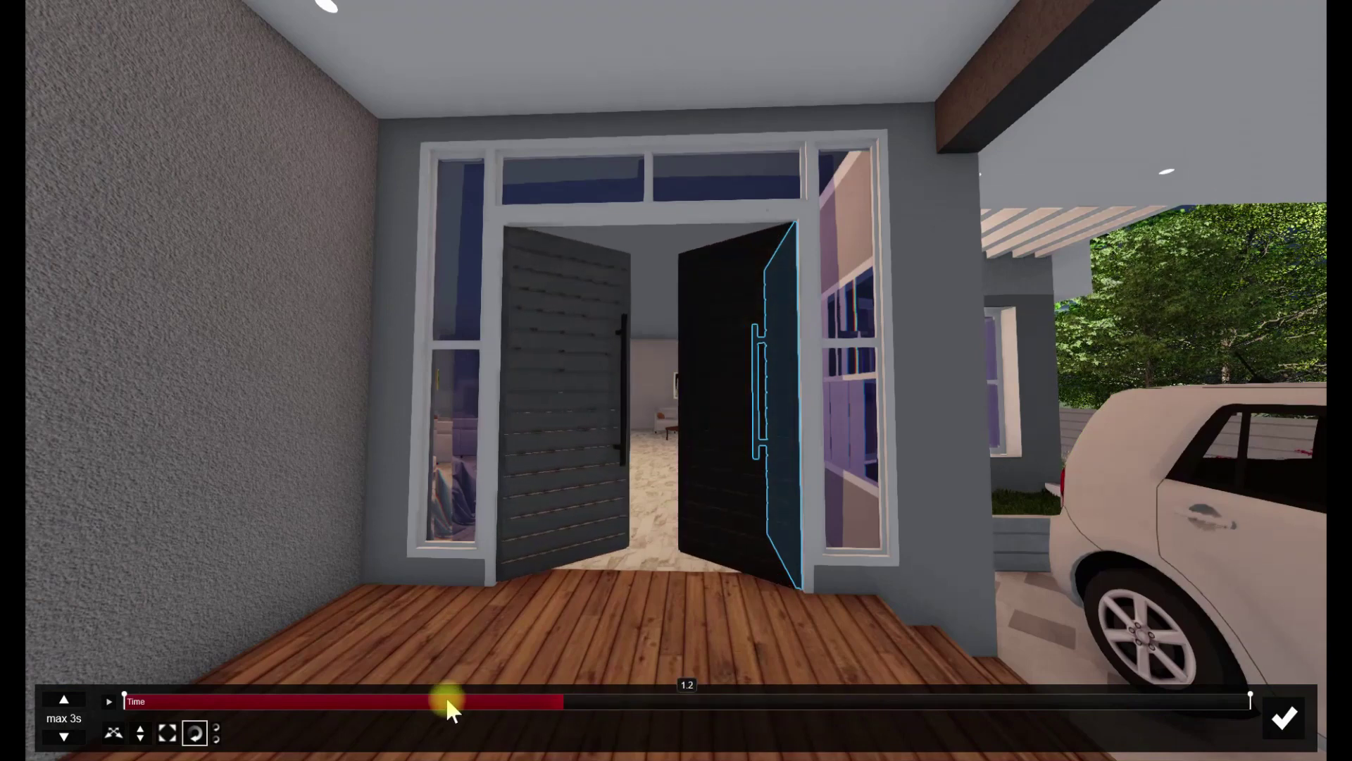
left_click(111, 703)
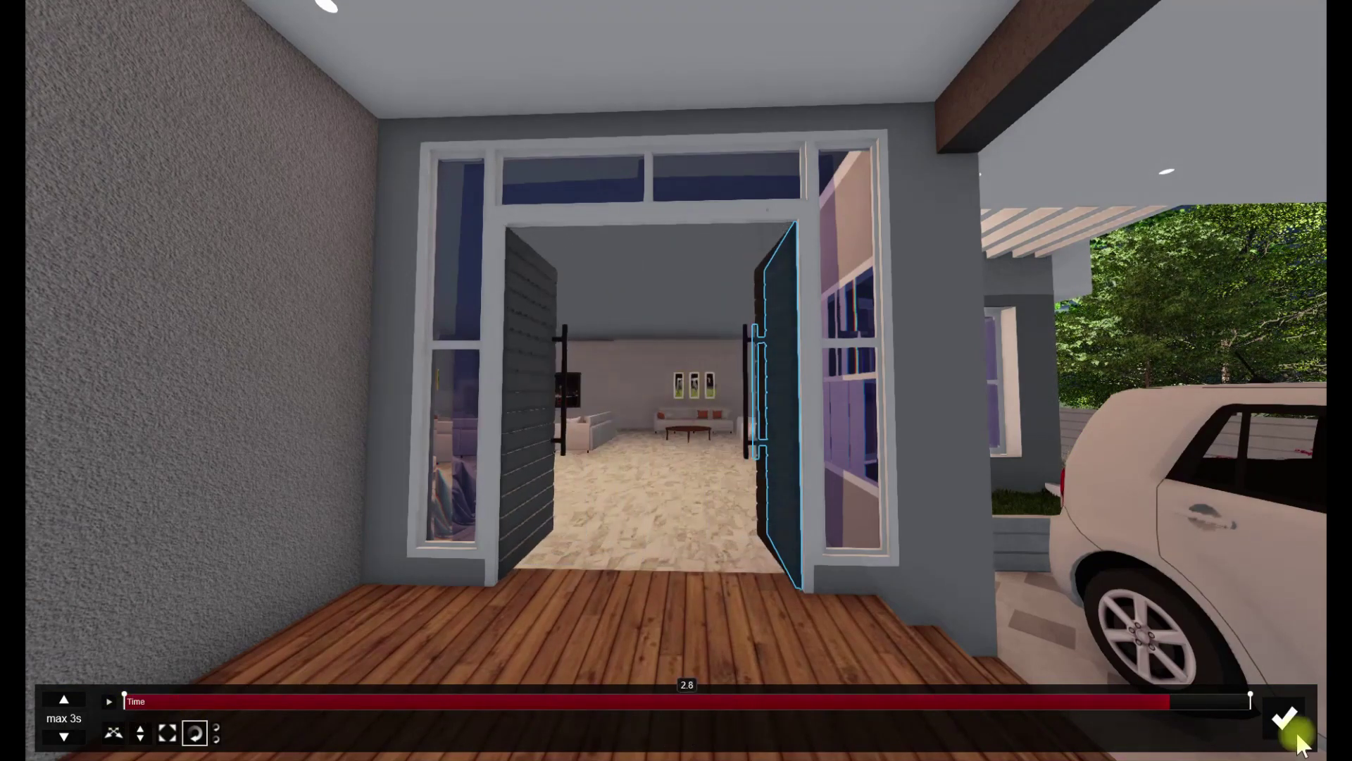
left_click_drag(1091, 703, 71, 700)
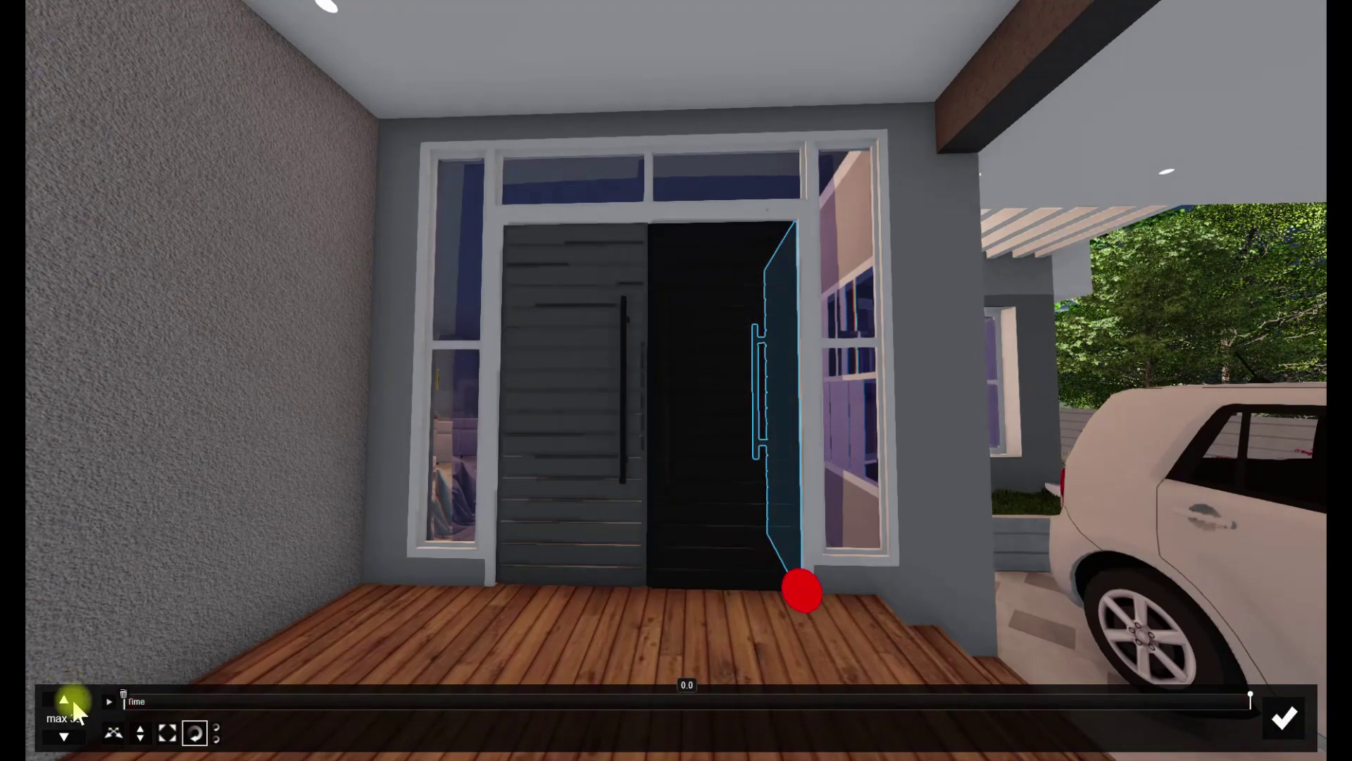
left_click(110, 703)
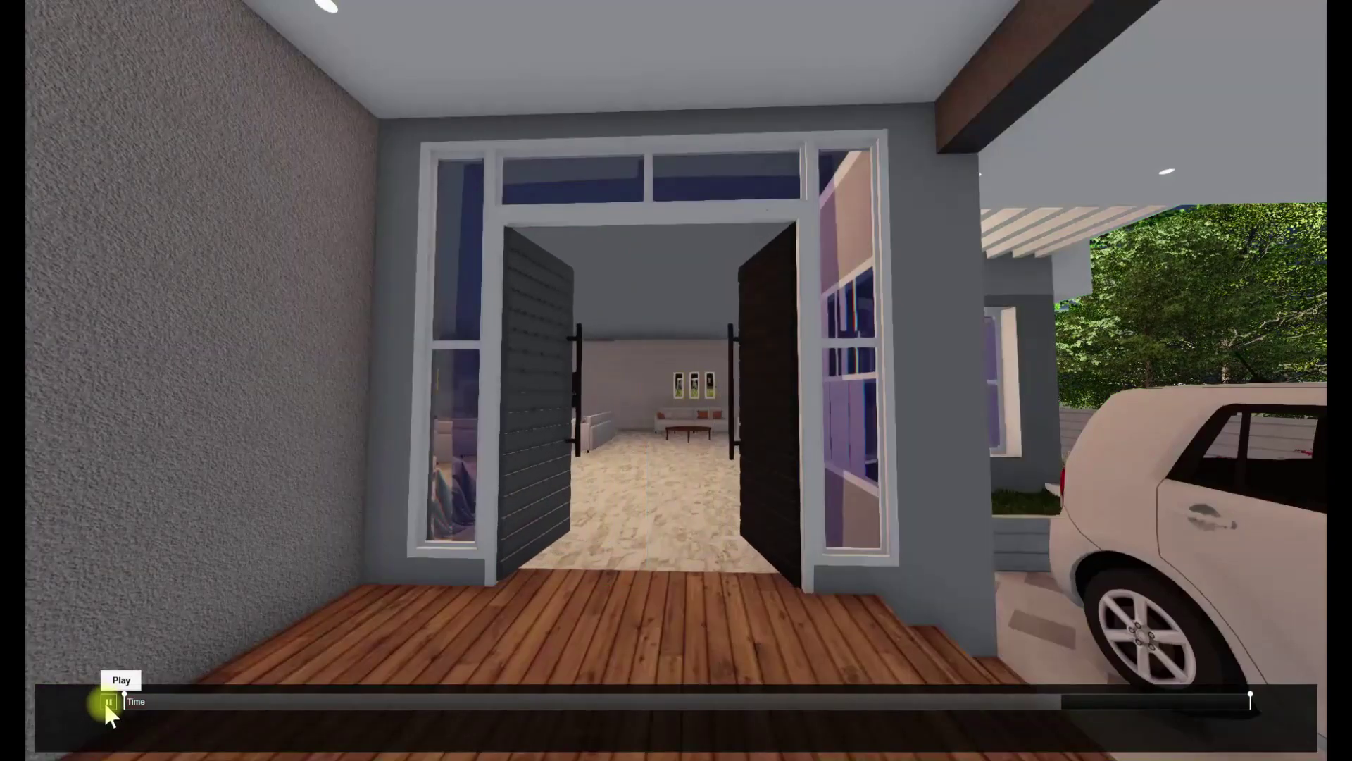
left_click(108, 702)
left_click(1281, 718)
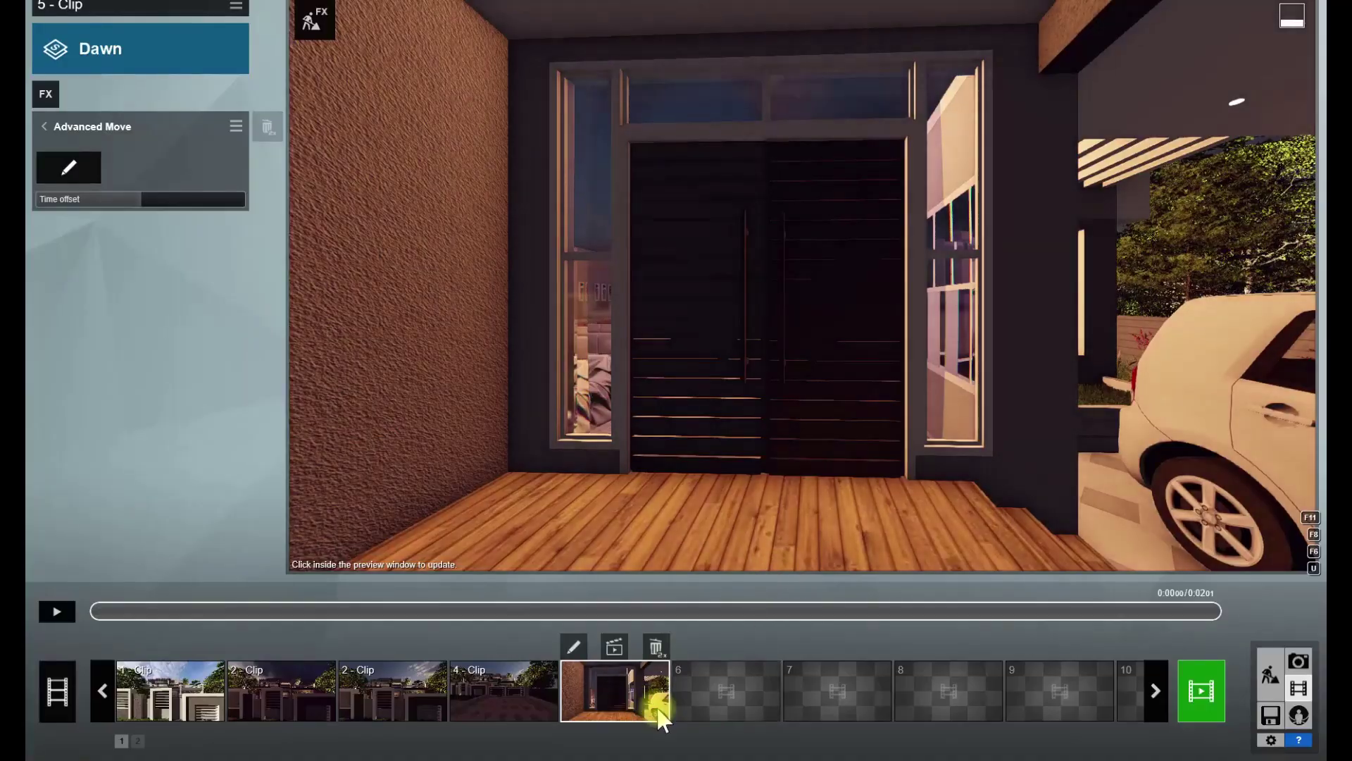
left_click(574, 647)
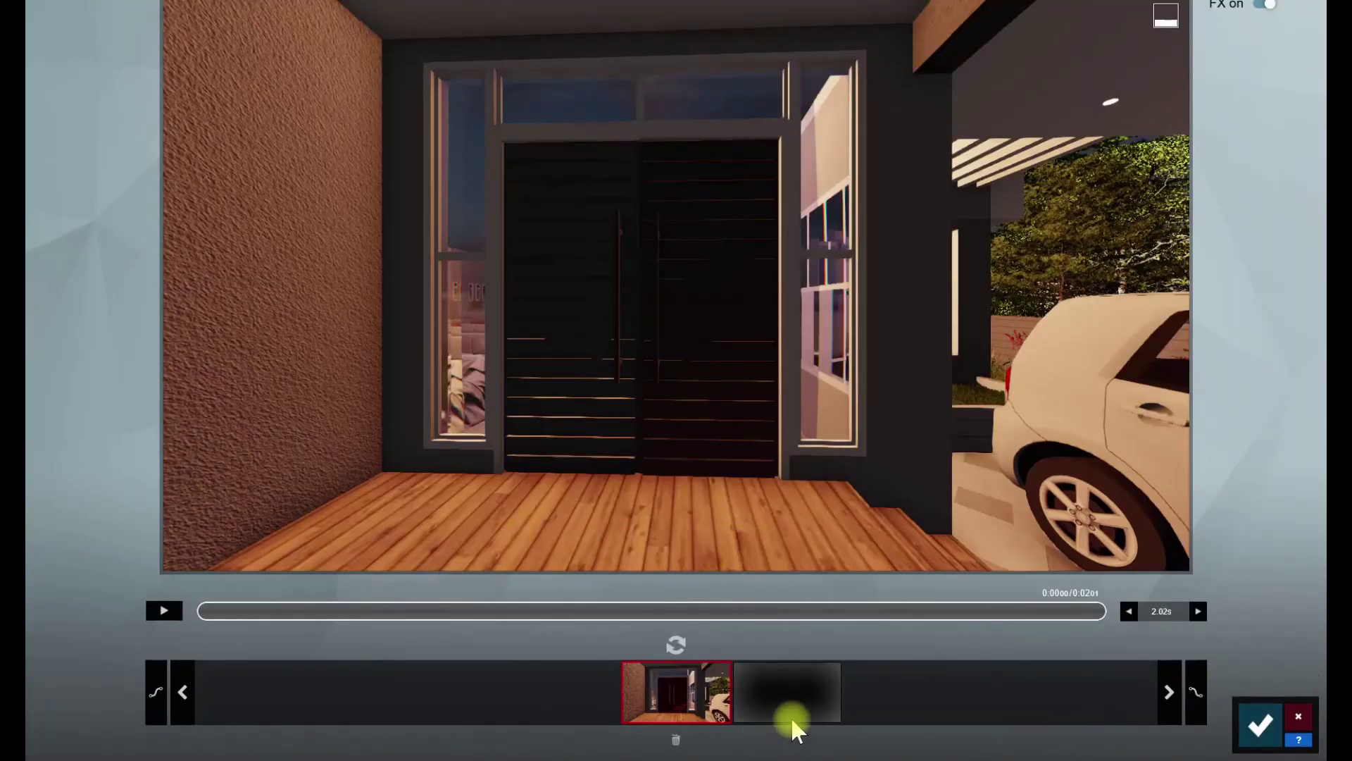
- Try adding a second camera keyframe inside the living room to clip 5, and play back the camera path
scroll(670, 349, "up", 3)
scroll(671, 349, "down", 3)
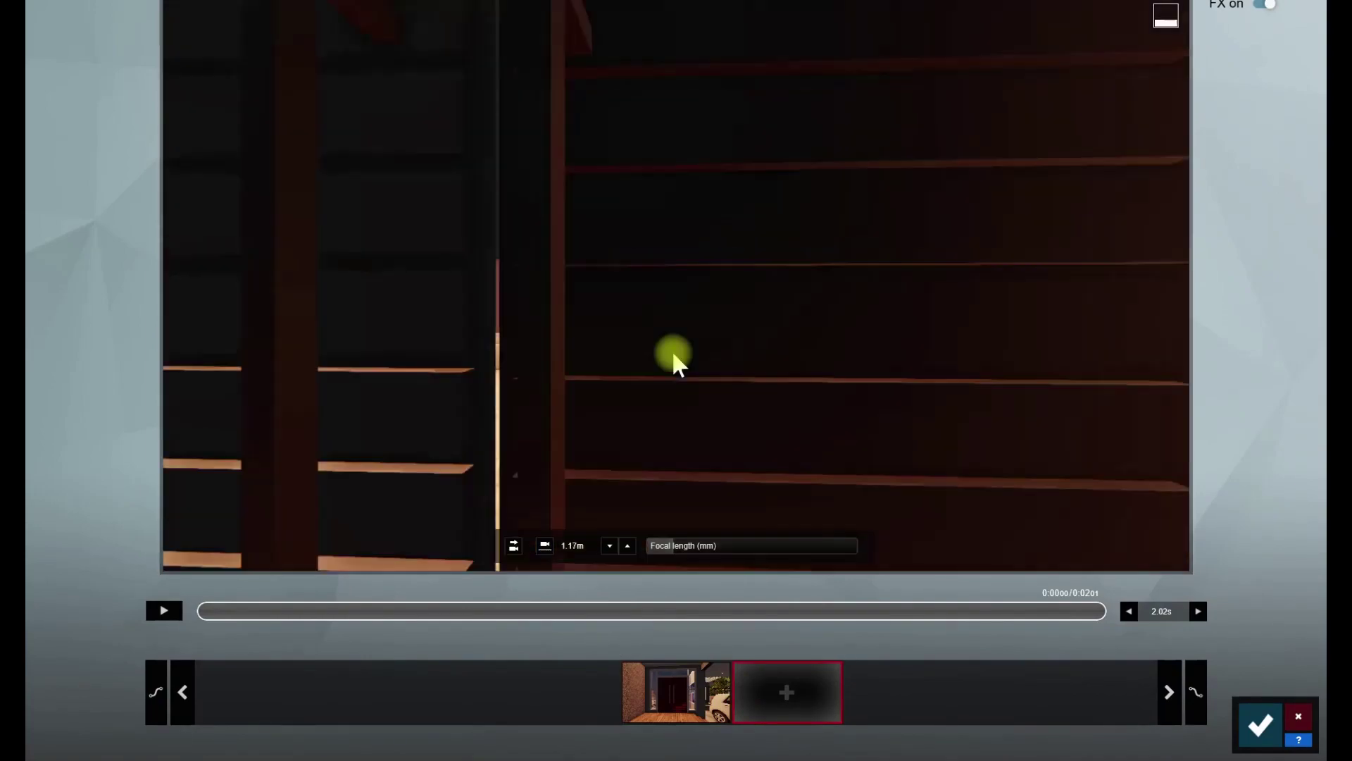
scroll(675, 368, "up", 5)
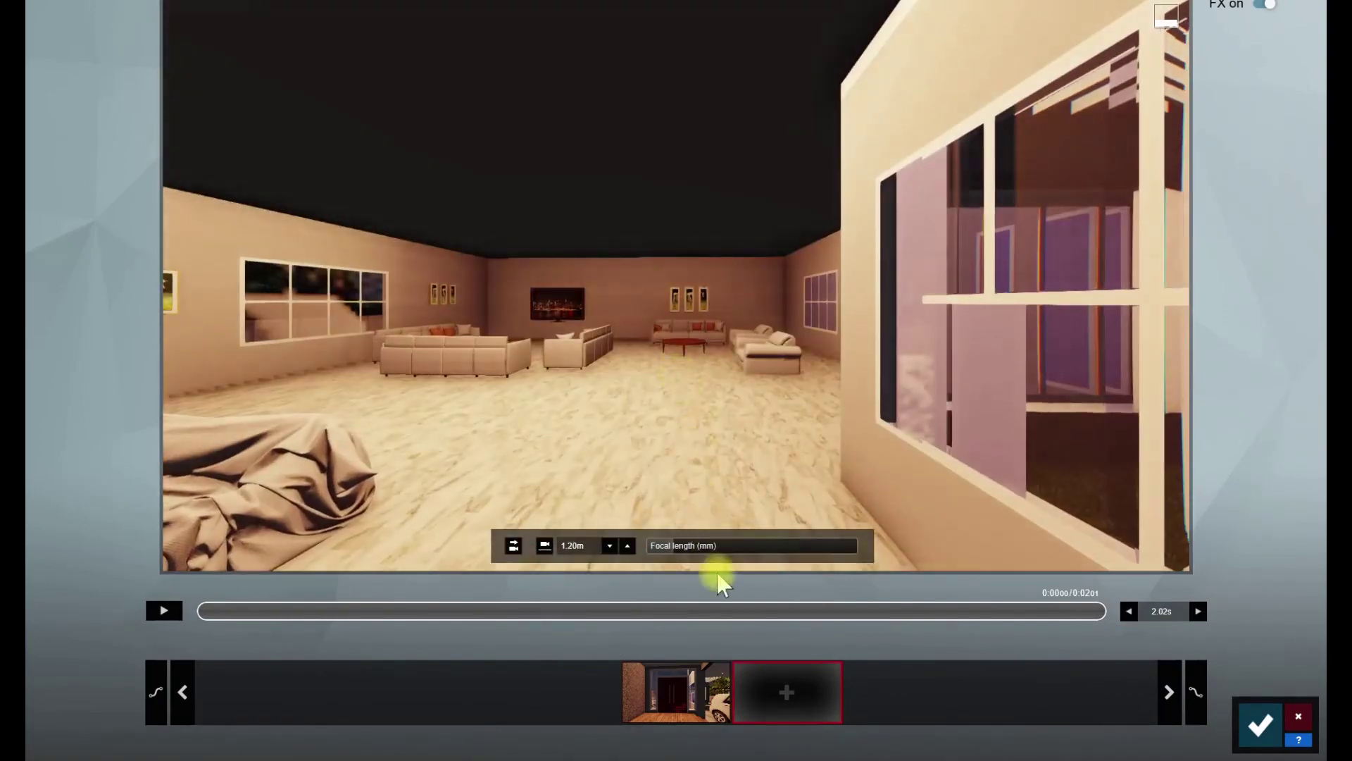
left_click(755, 694)
left_click(682, 708)
left_click(152, 618)
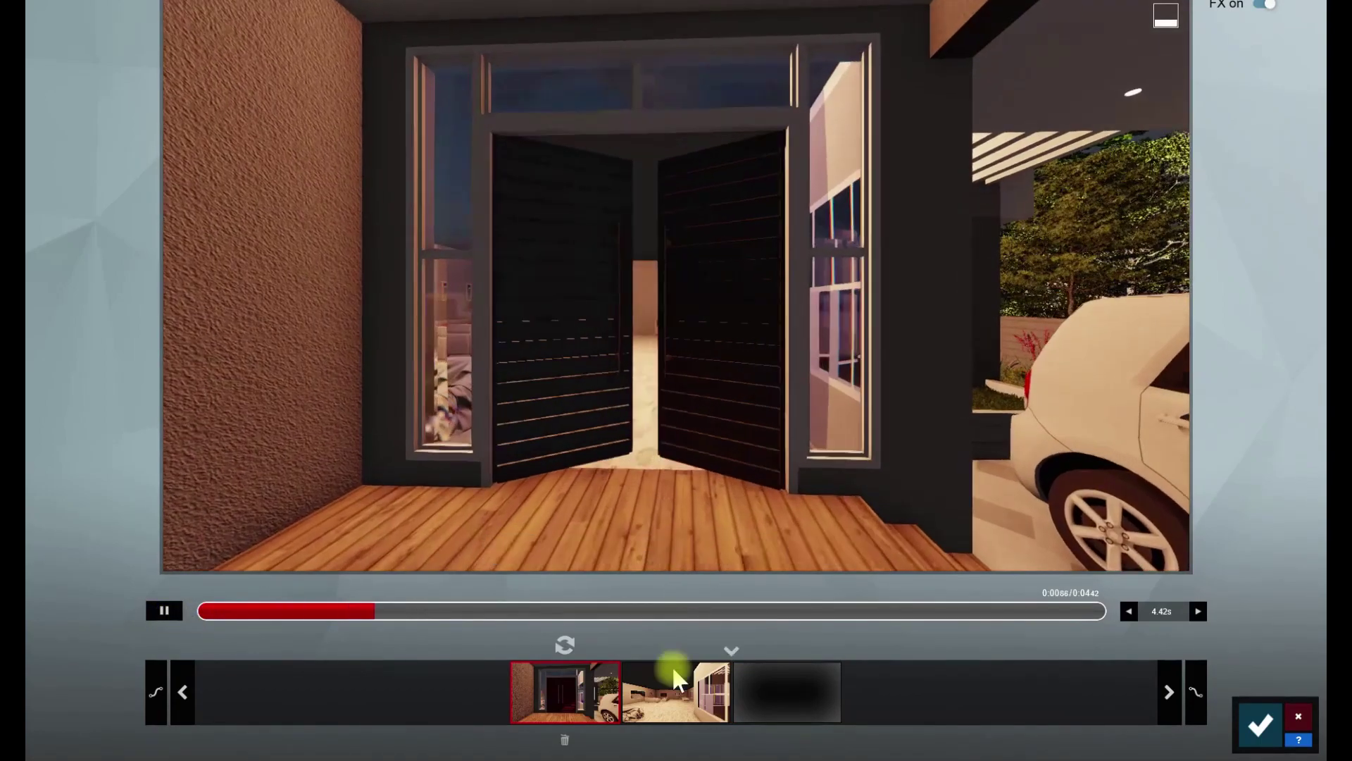
- Try a front view of the door as clip 5's second camera keyframe, and delete that keyframe
left_click(671, 666)
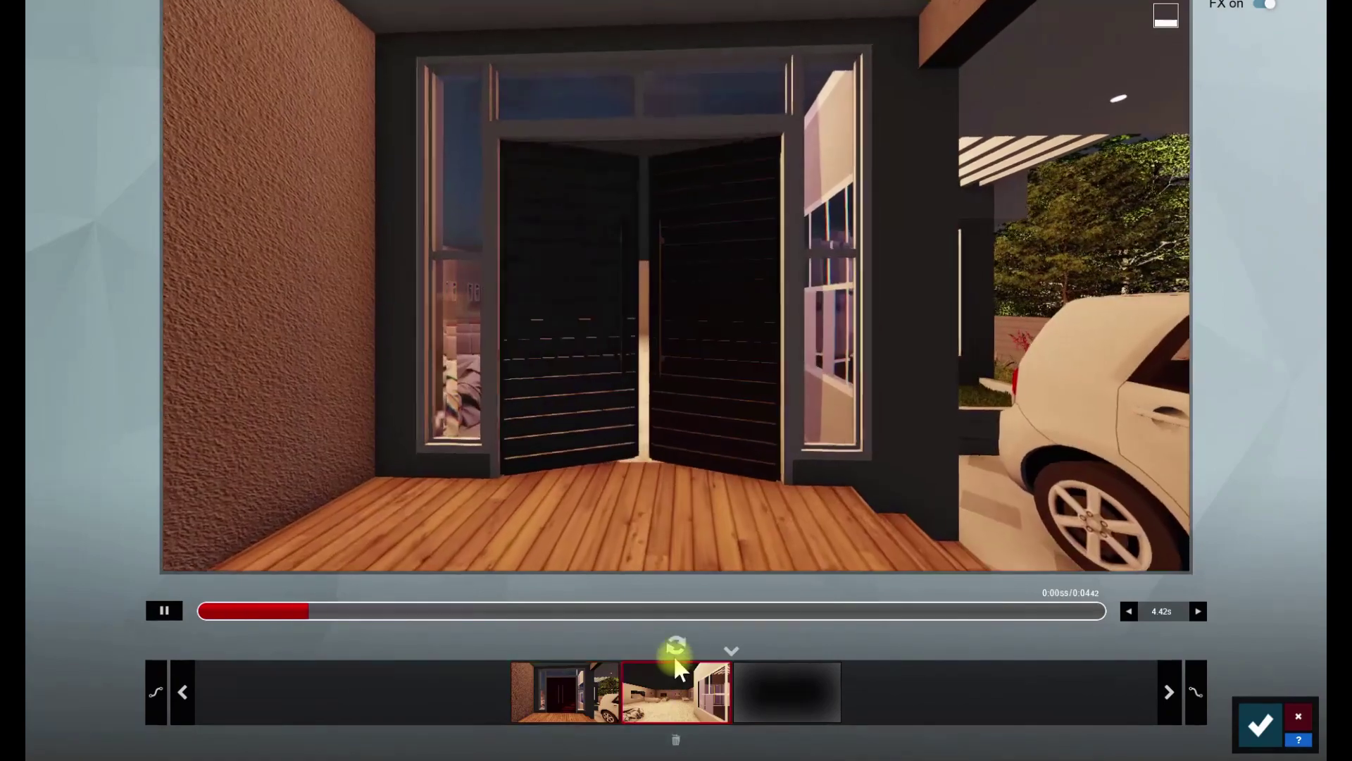
left_click(676, 644)
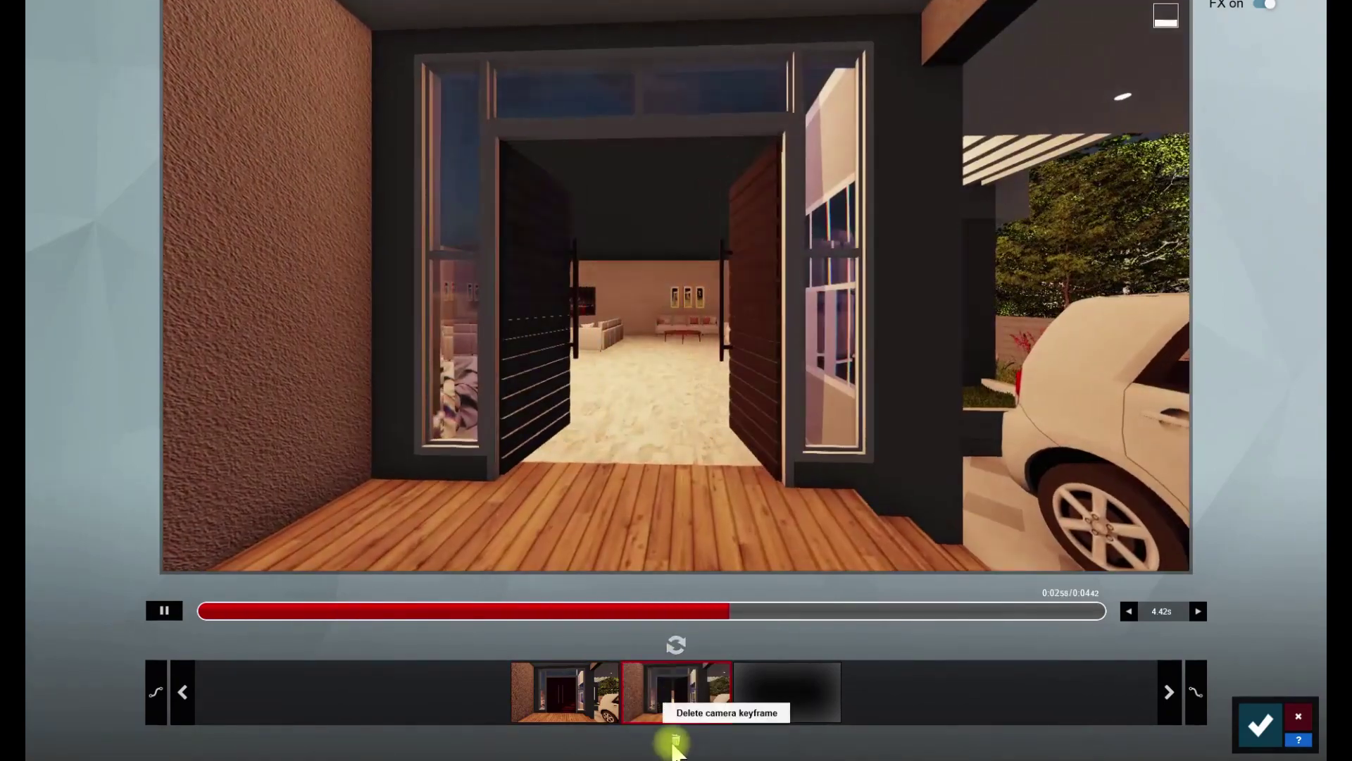
left_click(787, 692)
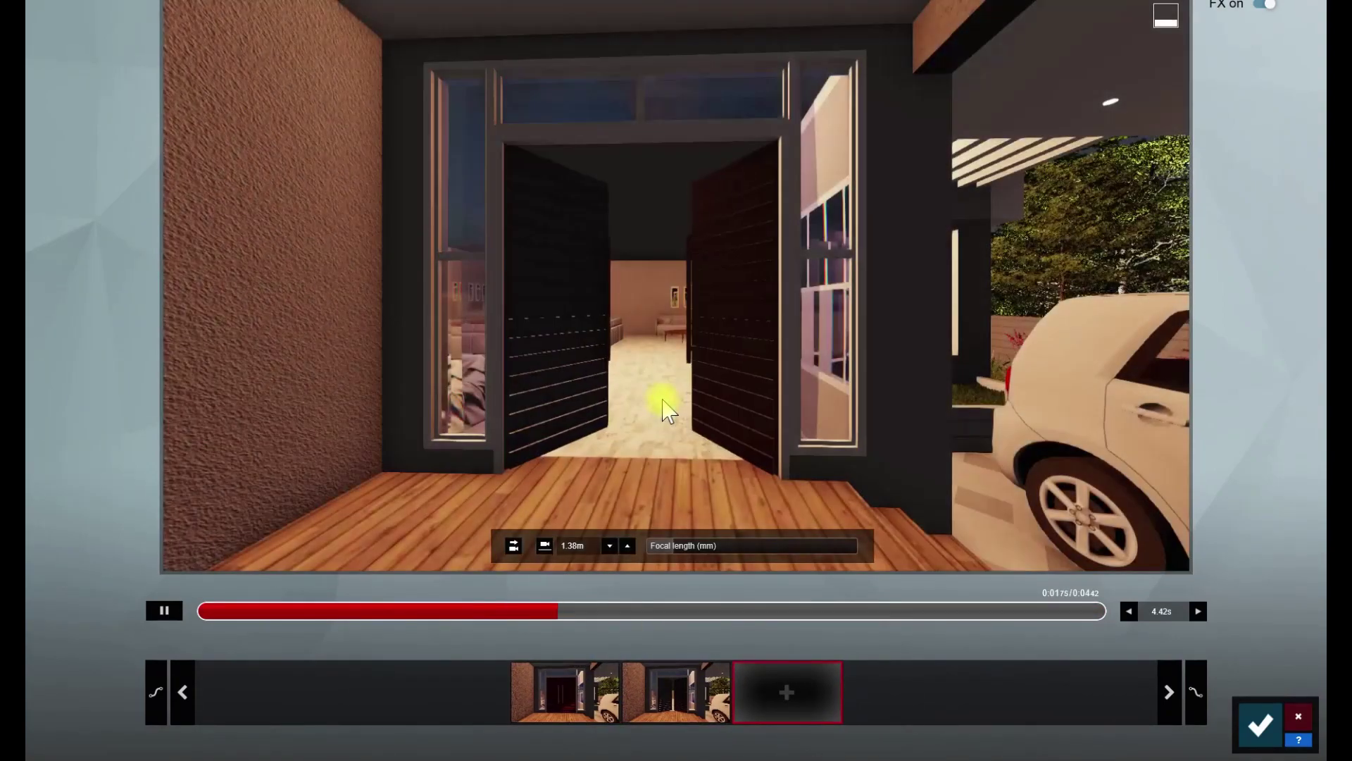
left_click(653, 691)
left_click(677, 745)
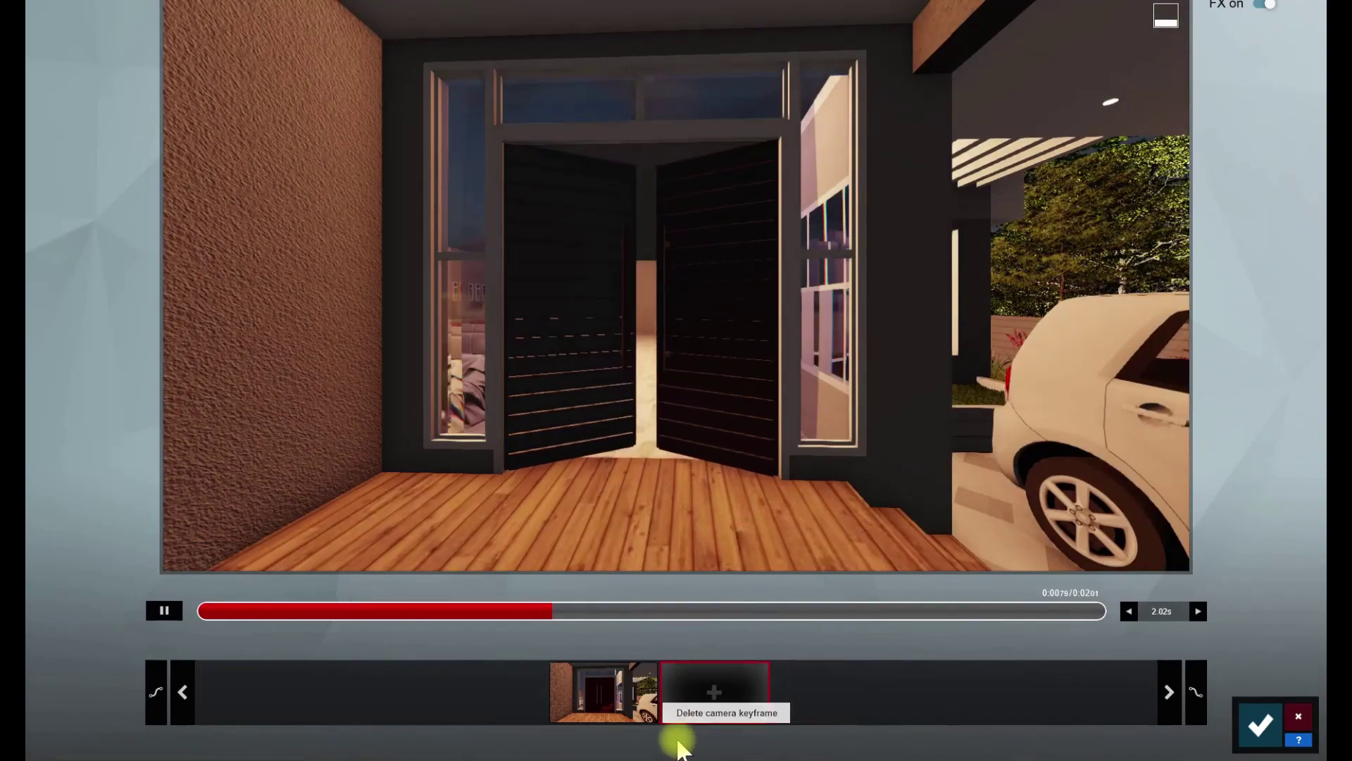
left_click(796, 695)
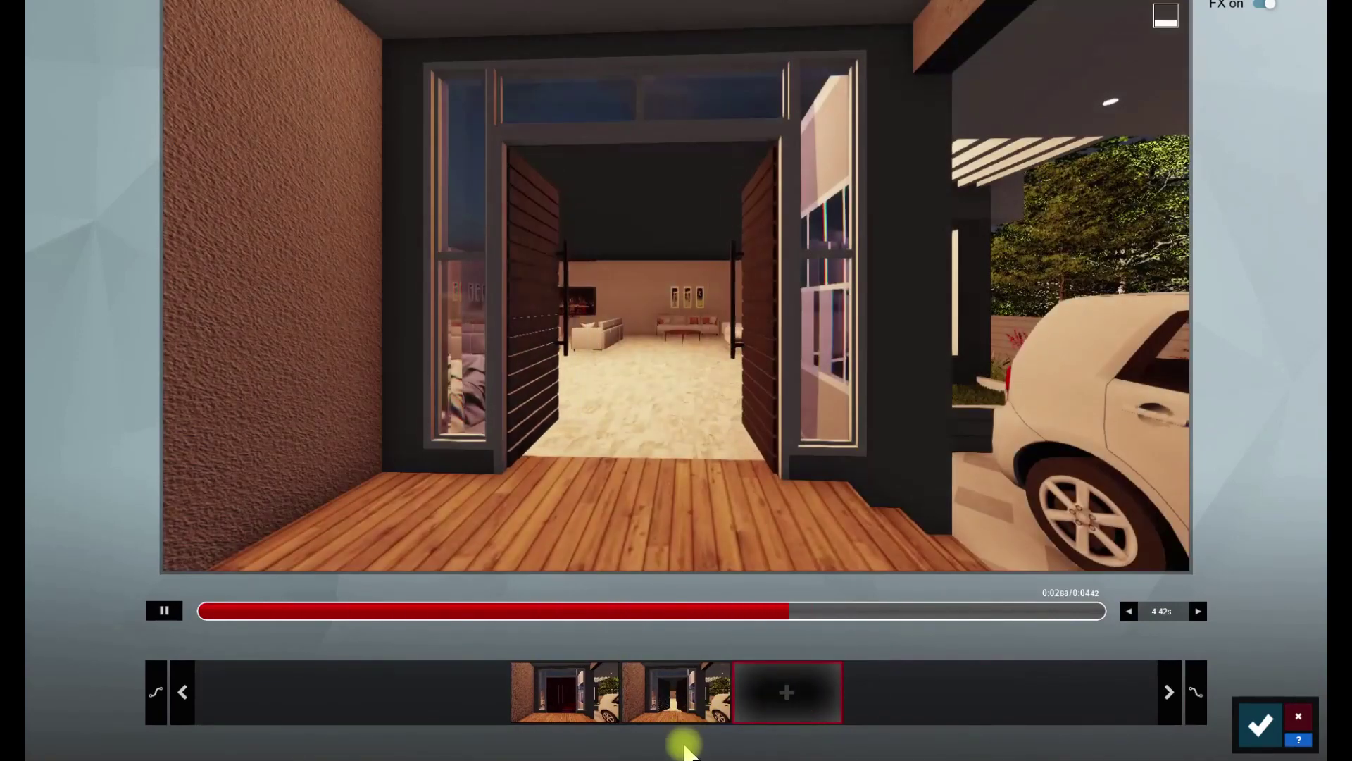
left_click(677, 720)
left_click(676, 741)
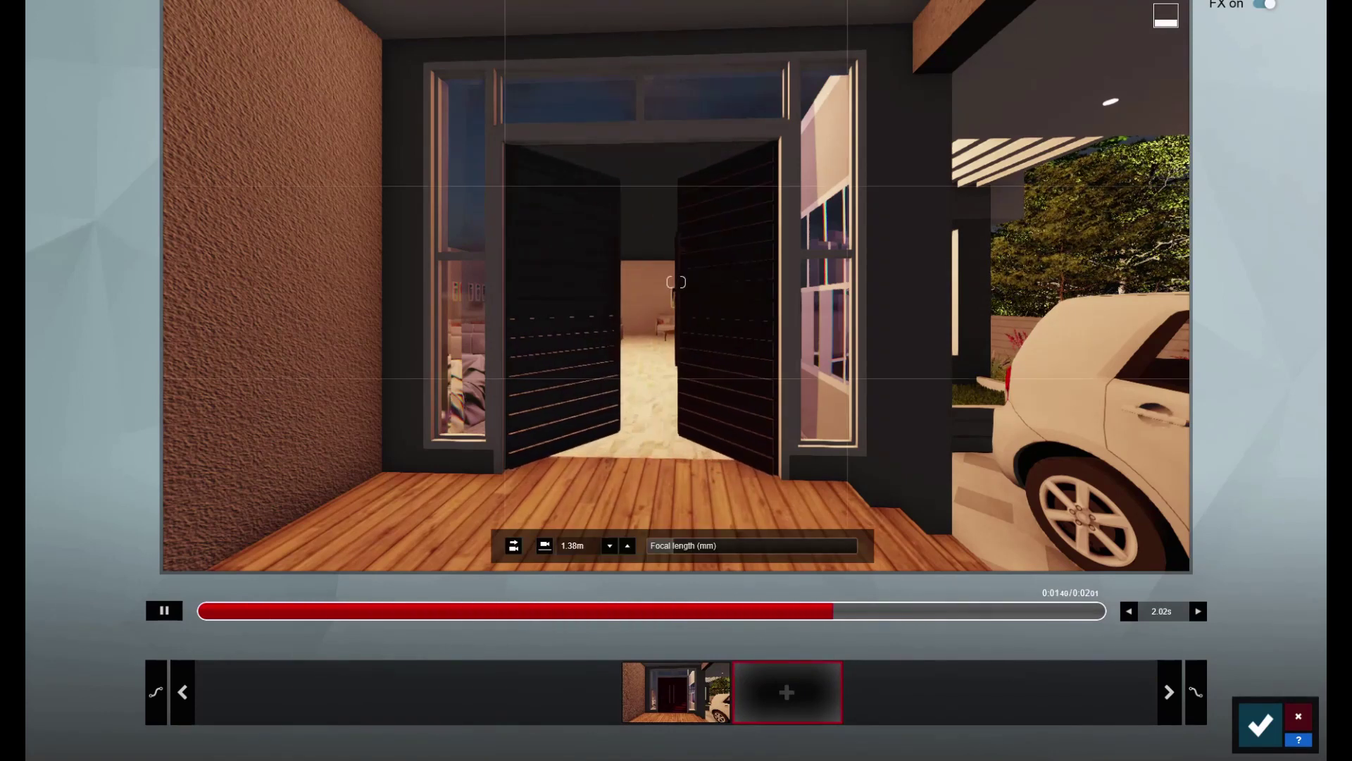
- Reframe clip 5's remaining camera keyframe to a closer, angled view of the partly open door, about 1.08 m high
left_click(694, 688)
left_click(798, 699)
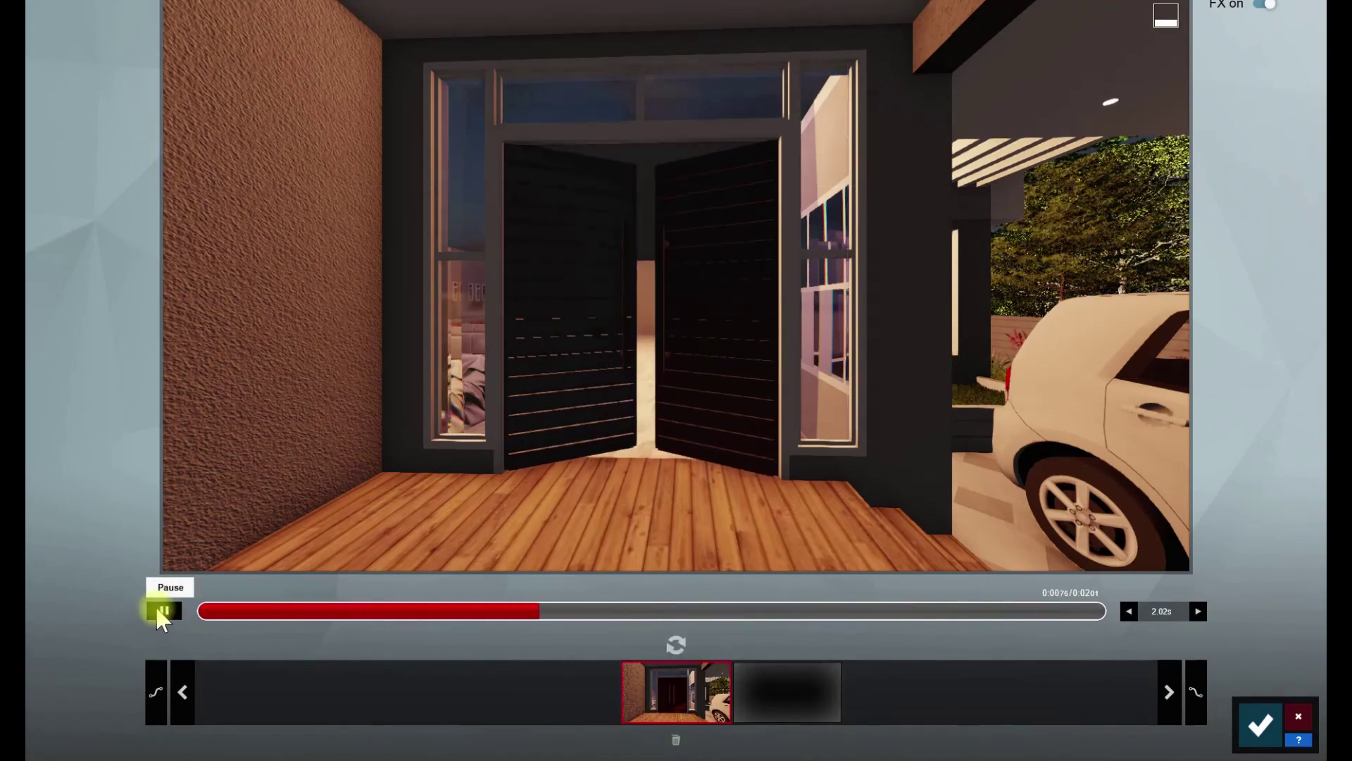
right_click_drag(669, 341, 626, 352)
key("s")
key("w")
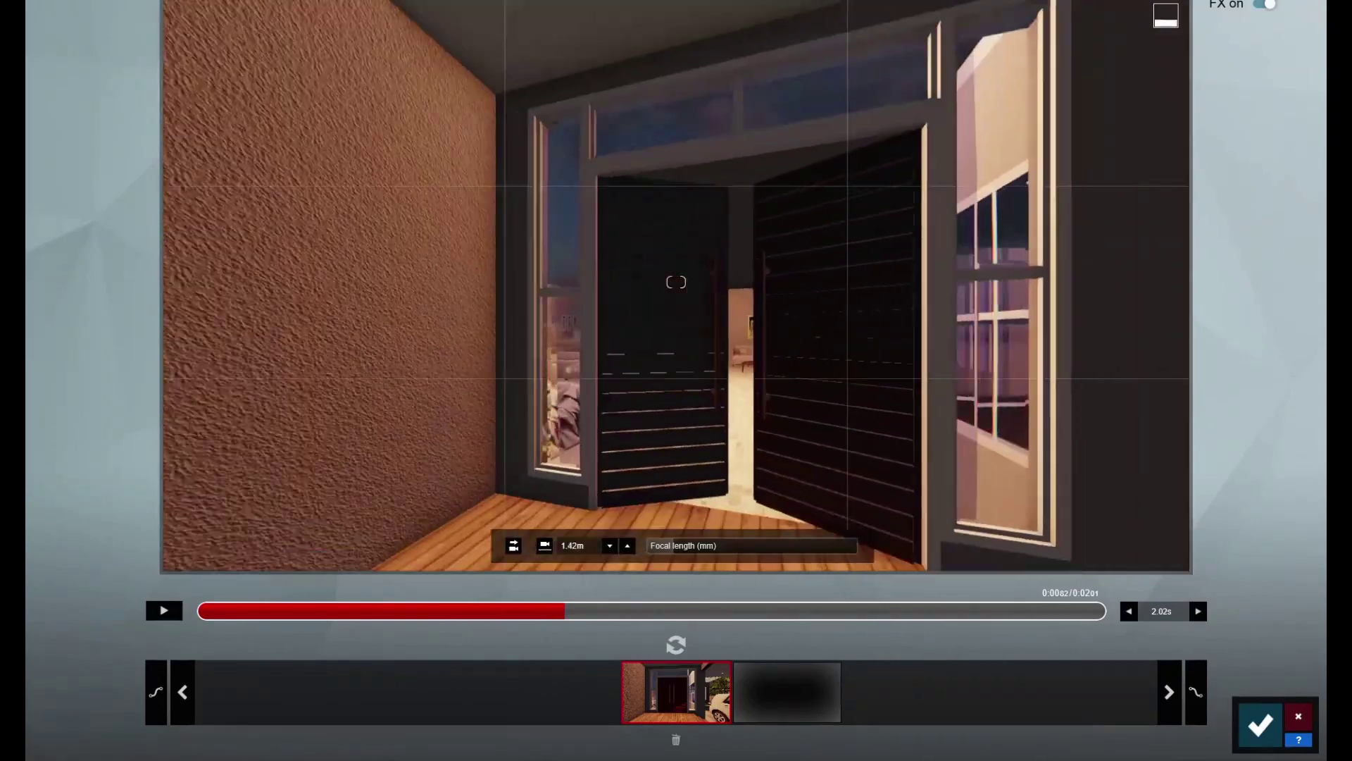
key("s")
key("s")
key("w")
right_click_drag(789, 412, 730, 412)
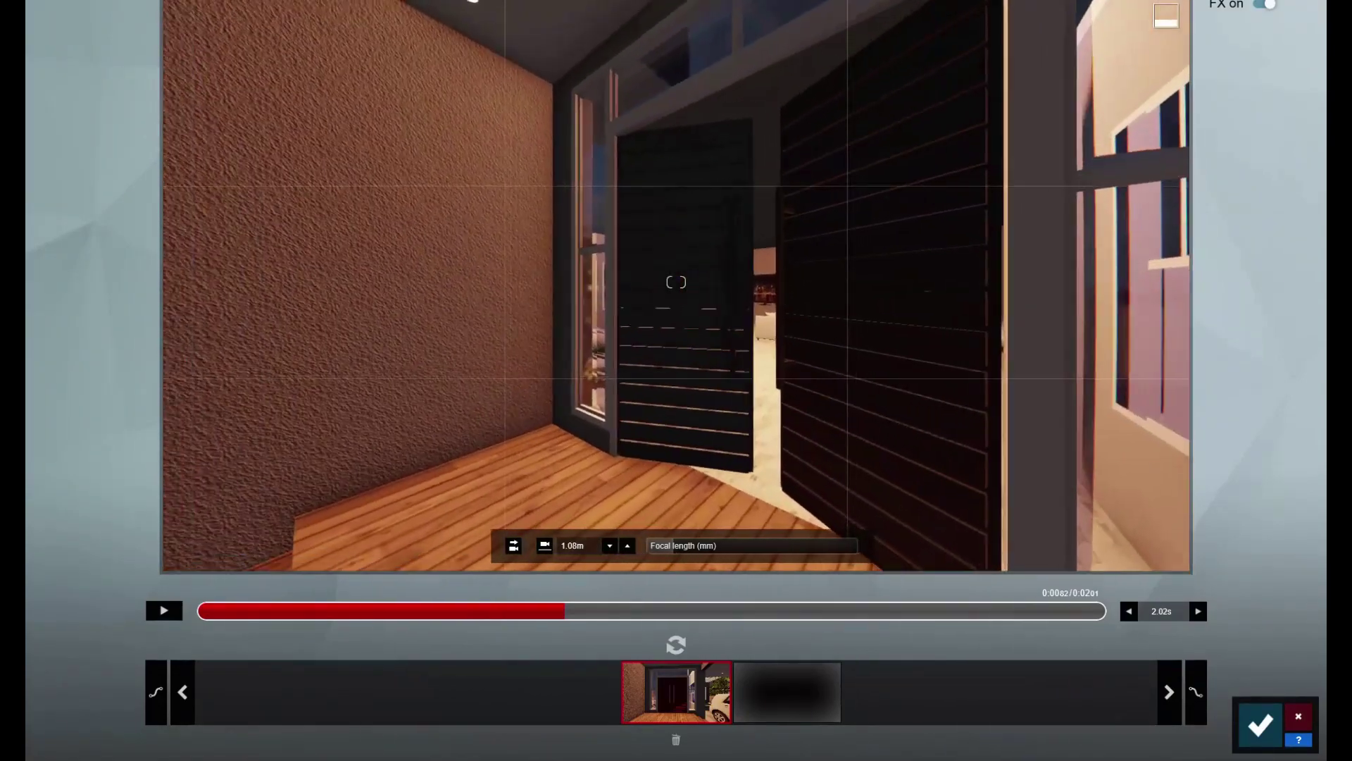